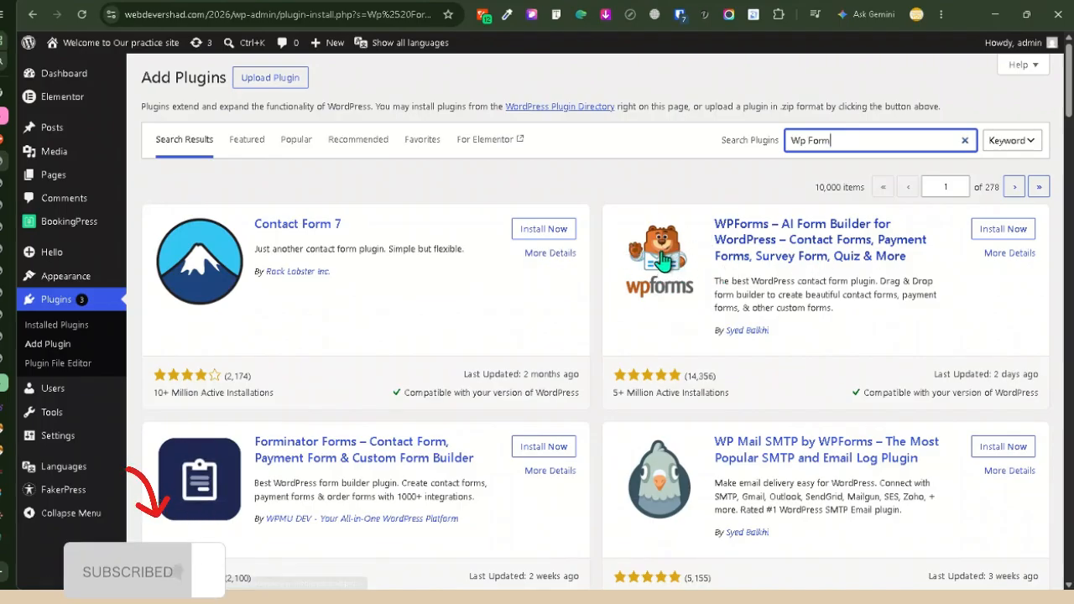
- Install the WPForms plugin from the plugin search results and look over the other listed plugins
left_click(1007, 233)
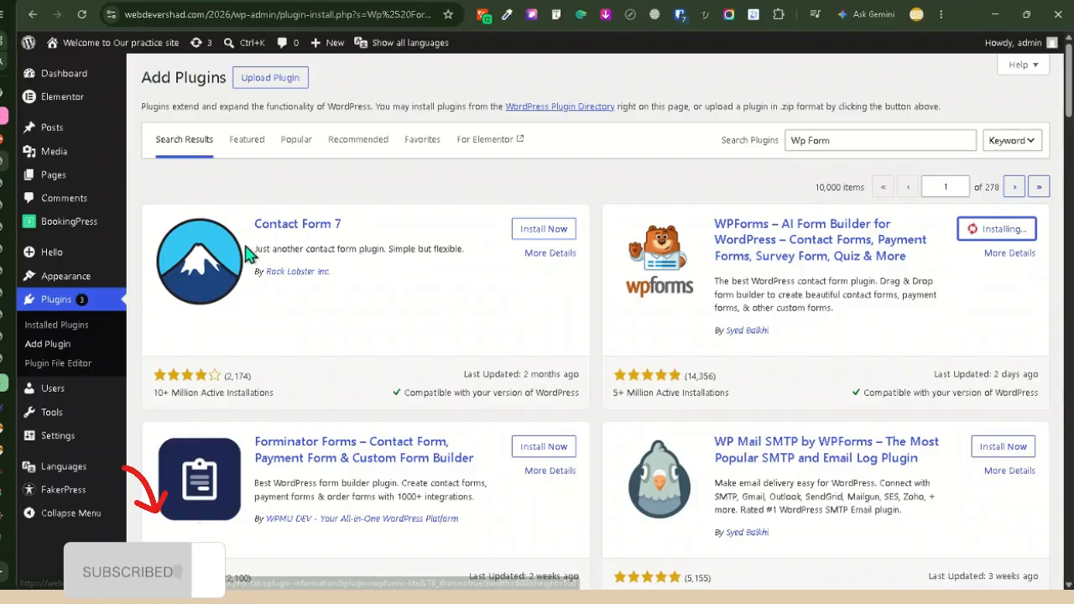
scroll(410, 496, "down", 2)
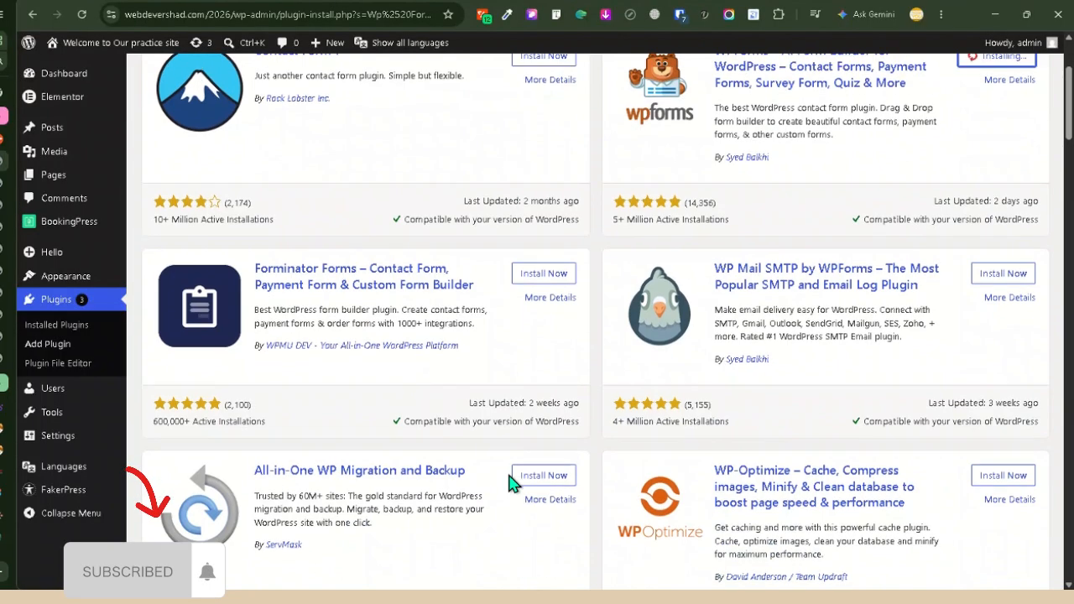
scroll(514, 483, "down", 5)
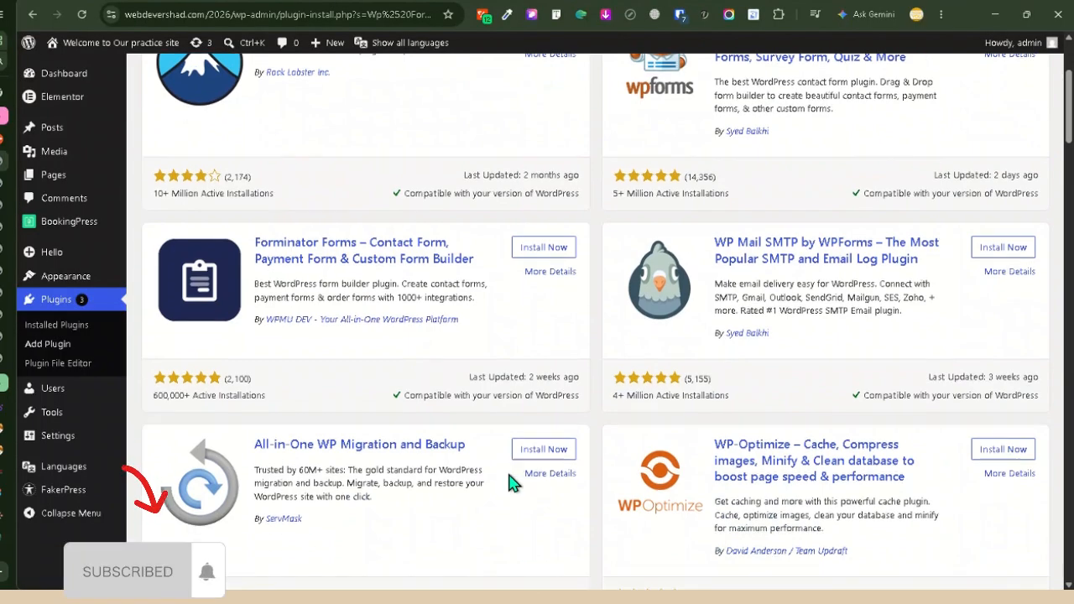
scroll(509, 472, "down", 5)
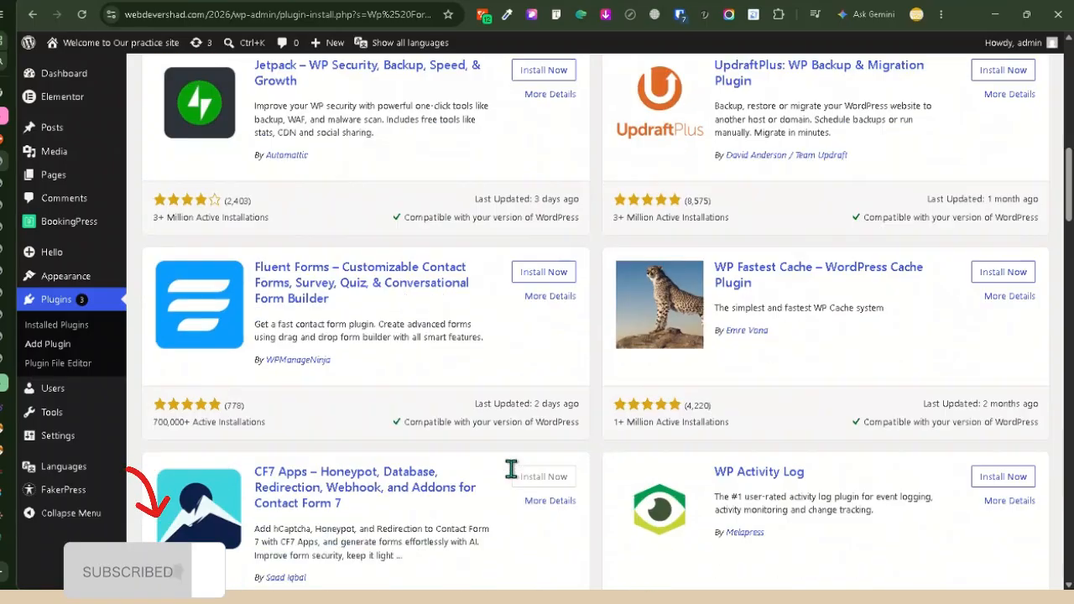
scroll(513, 475, "down", 2)
scroll(515, 478, "up", 5)
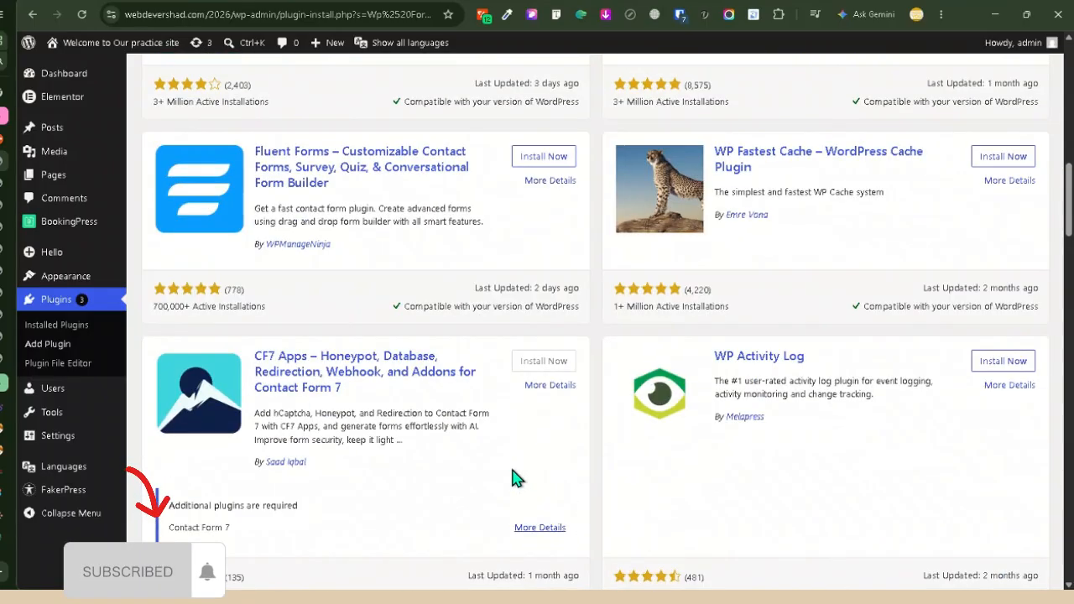
scroll(515, 479, "down", 5)
scroll(515, 476, "up", 10)
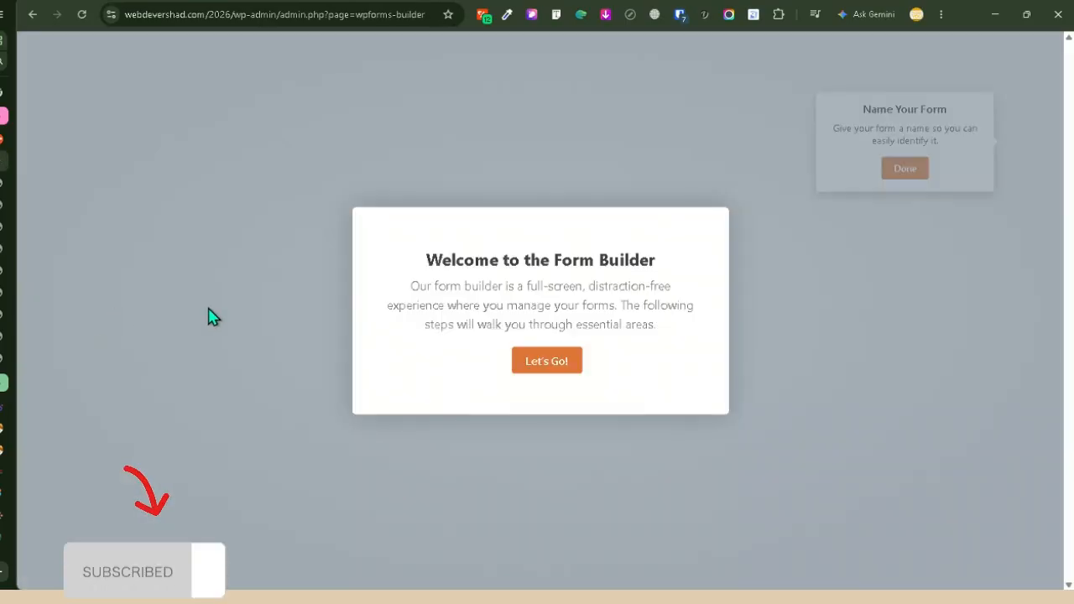
- Start the form builder walkthrough and name the new form "Contact Form"
left_click(554, 365)
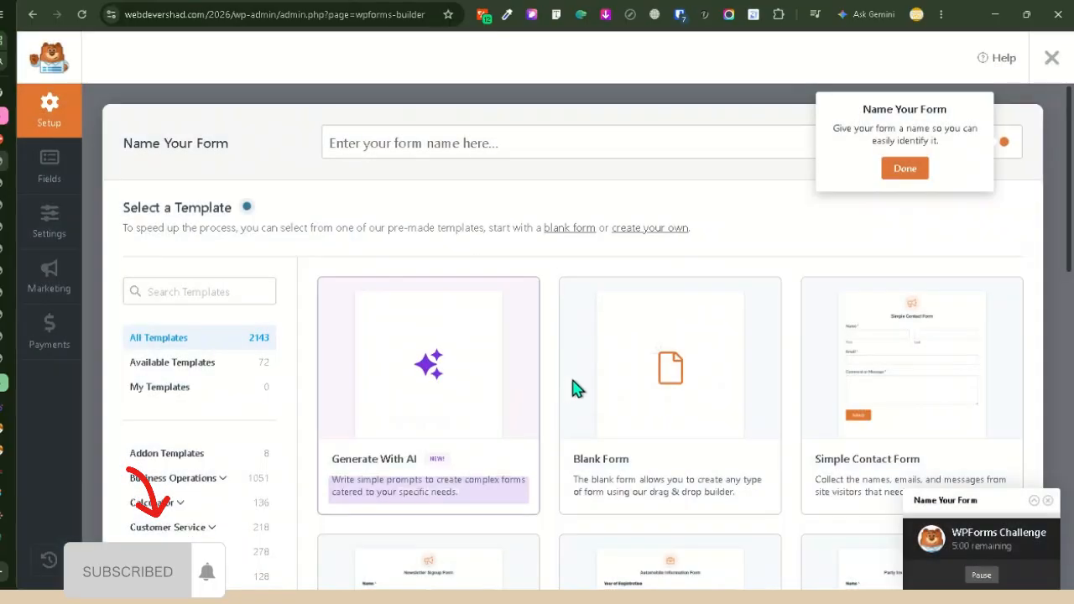
left_click(904, 168)
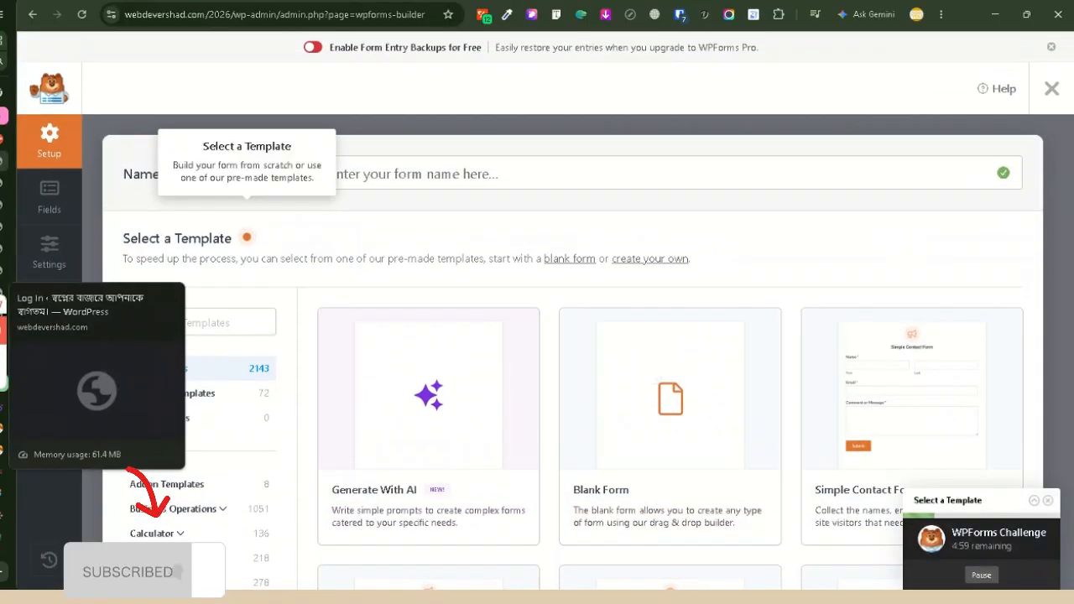
left_click(399, 182)
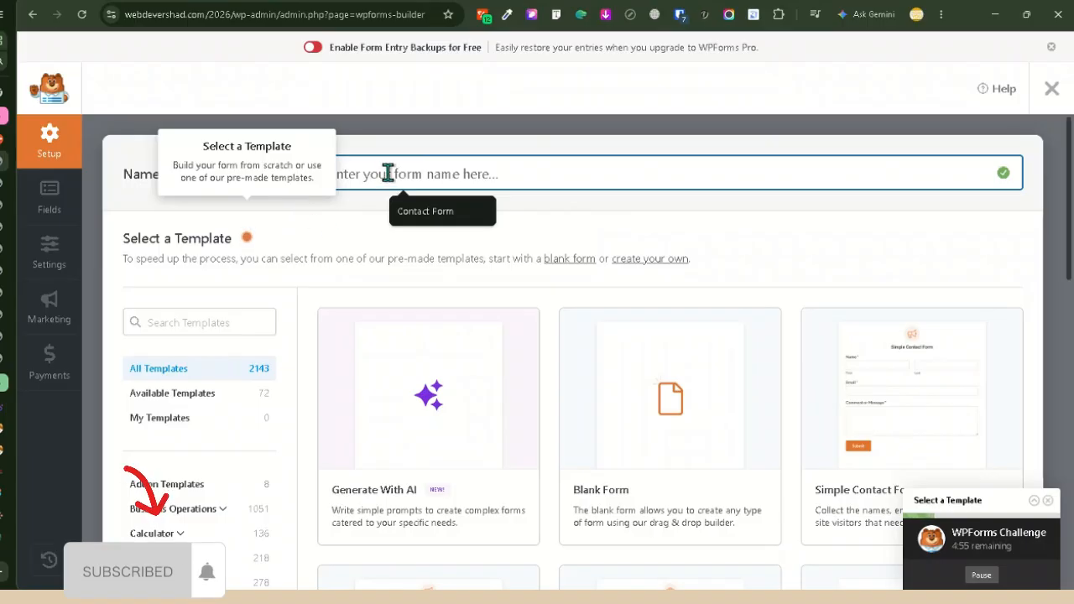
left_click(432, 210)
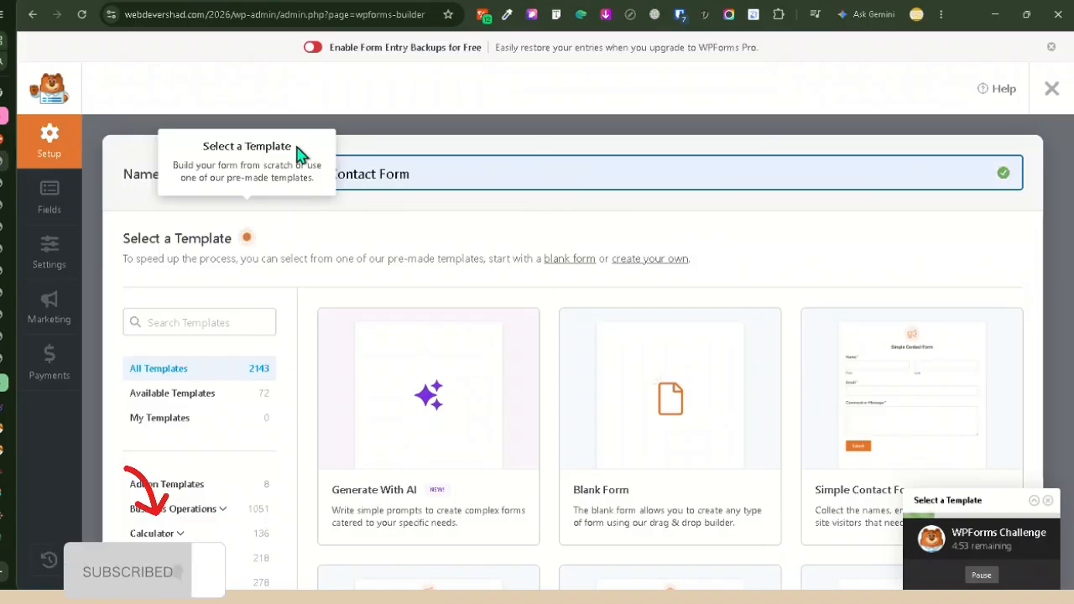
left_click(361, 218)
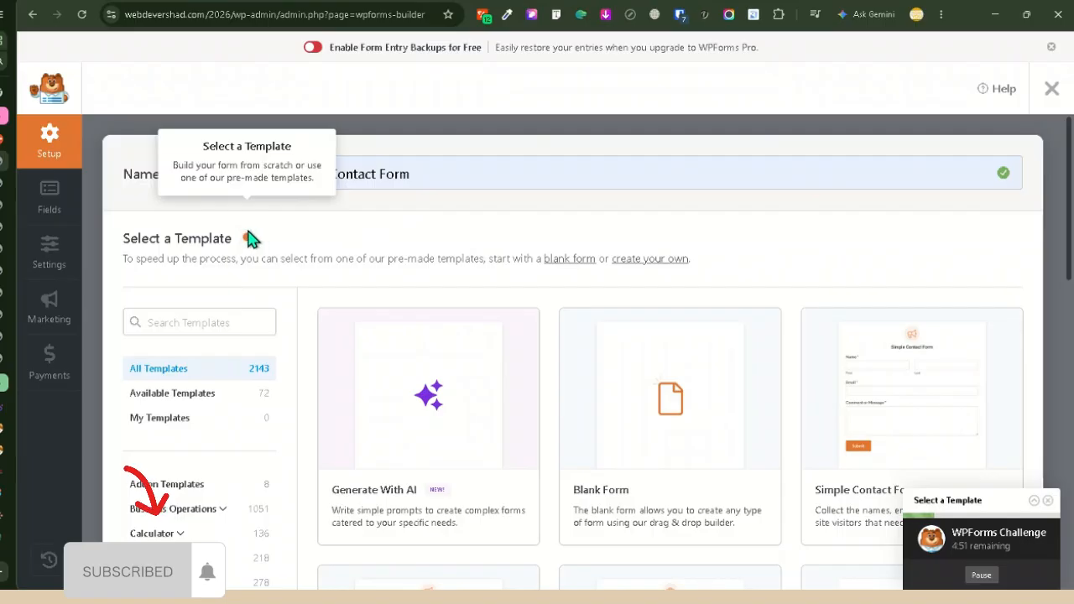
- Browse the available form templates and create the form from the Blank Form template
scroll(425, 229, "down", 5)
scroll(453, 185, "up", 5)
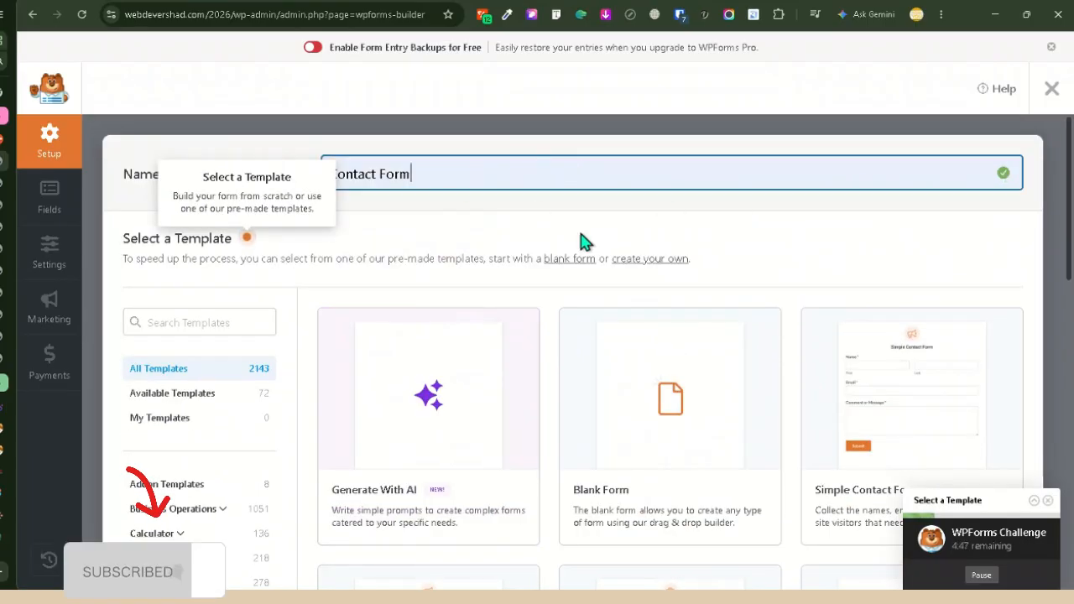
scroll(671, 415, "down", 2)
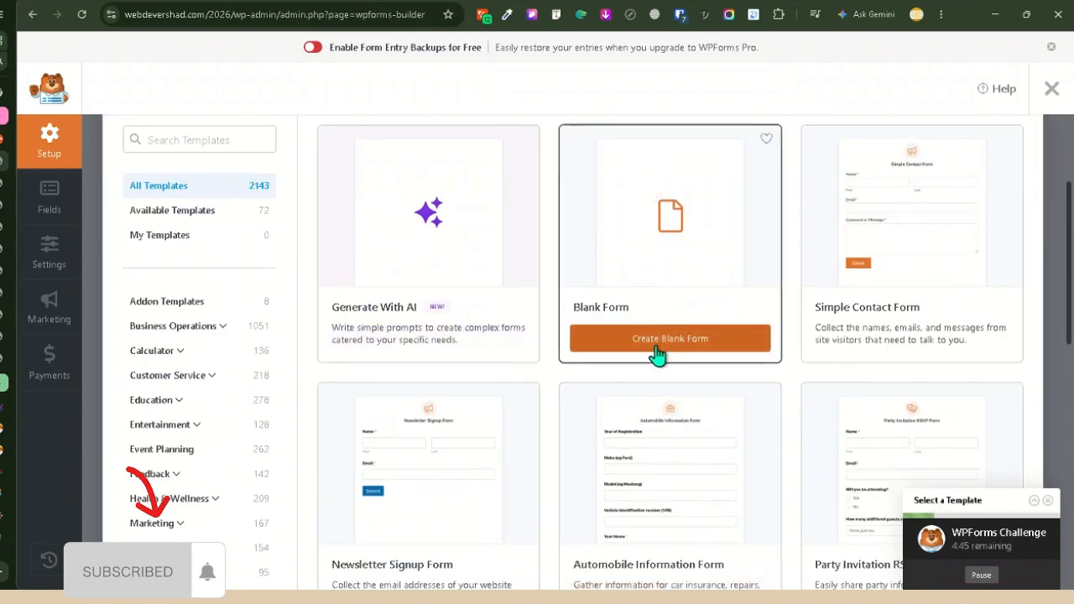
scroll(578, 389, "down", 1)
scroll(944, 300, "up", 1)
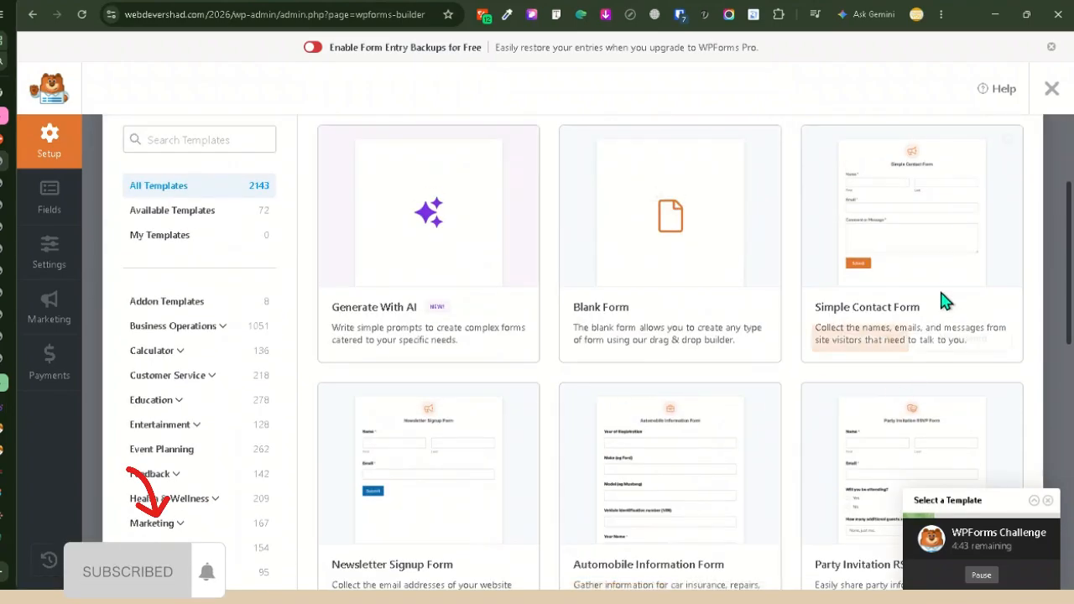
scroll(881, 353, "down", 2)
scroll(704, 386, "down", 2)
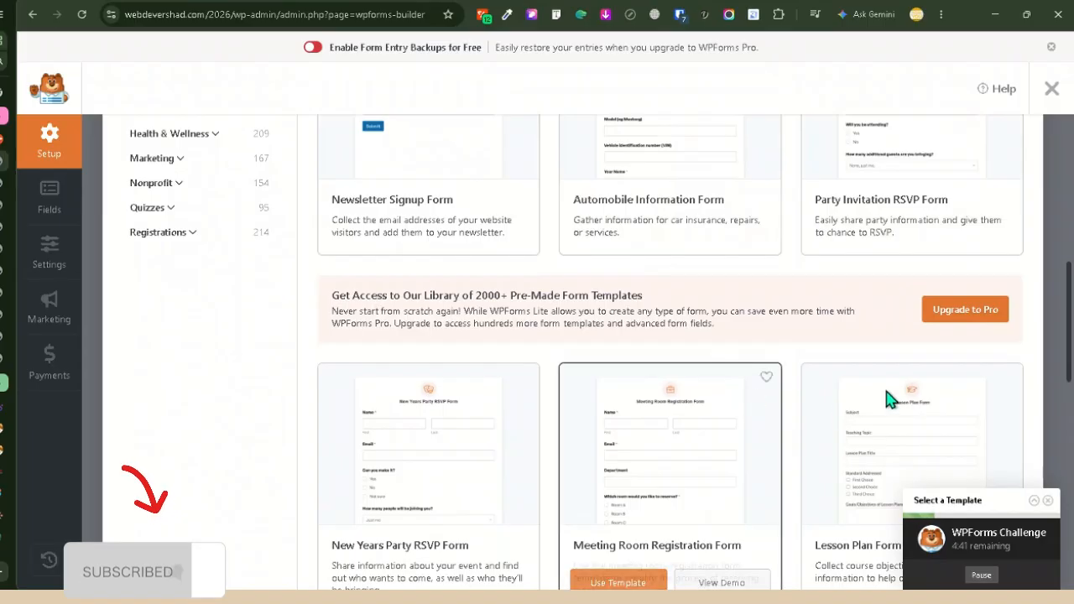
scroll(868, 448, "up", 2)
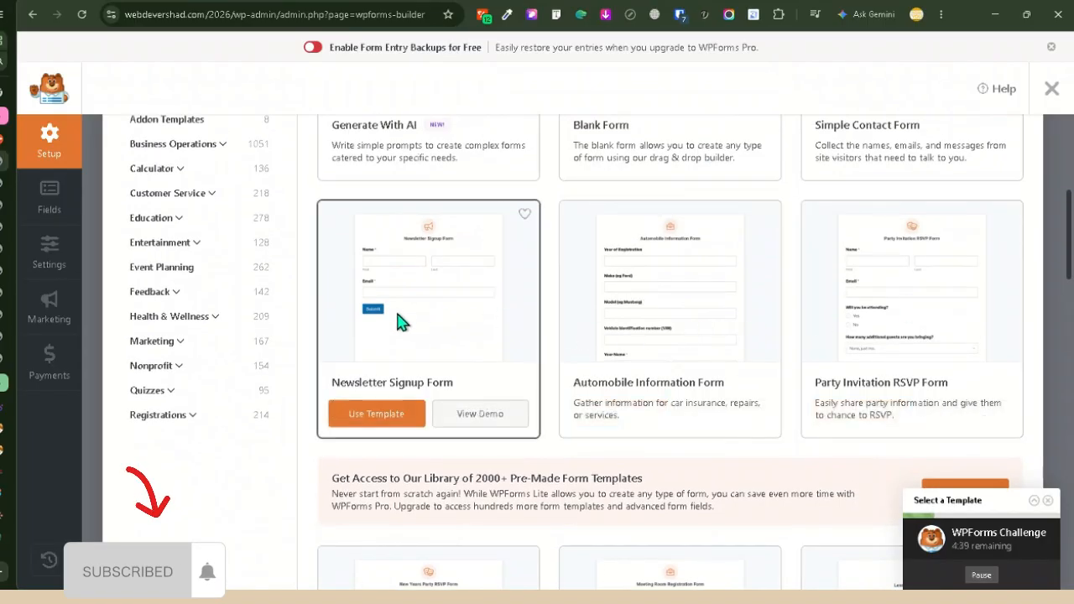
scroll(941, 187, "up", 2)
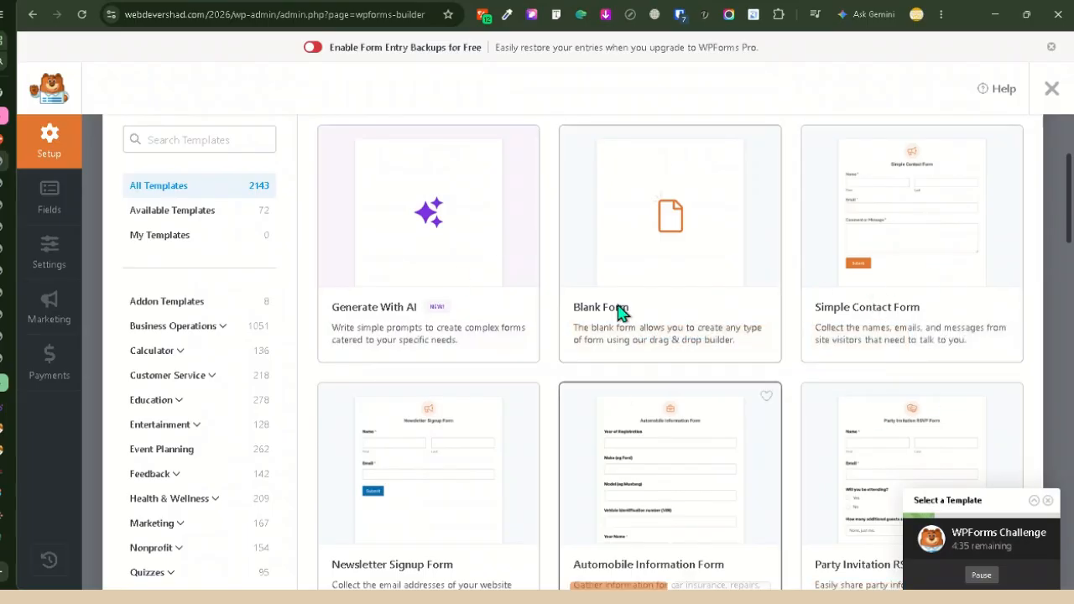
left_click(671, 341)
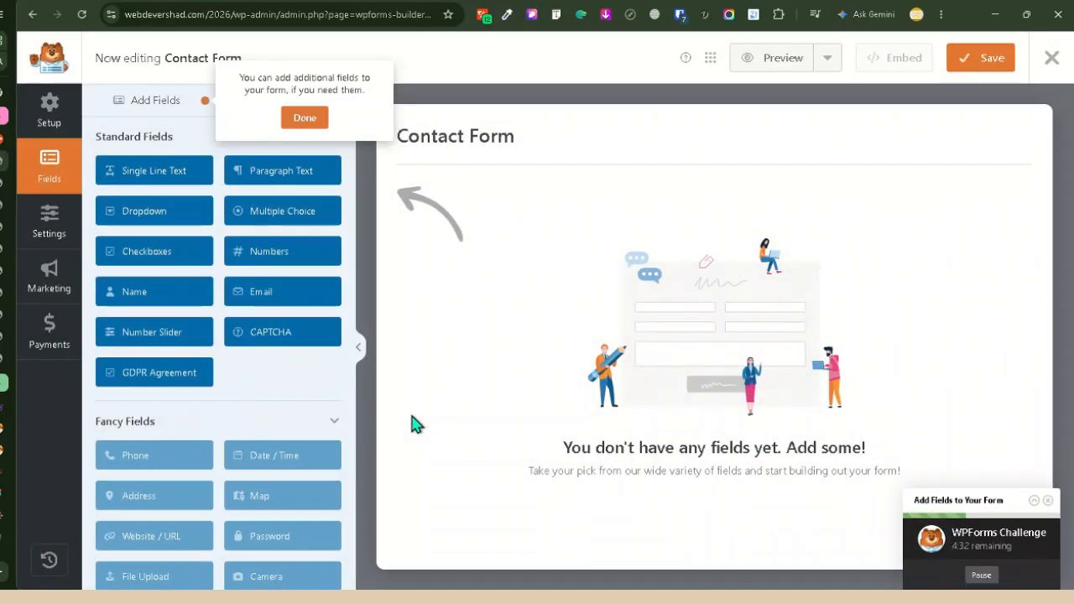
- Dismiss the remaining walkthrough tips and close the form publishing dialog without choosing an option
left_click(310, 124)
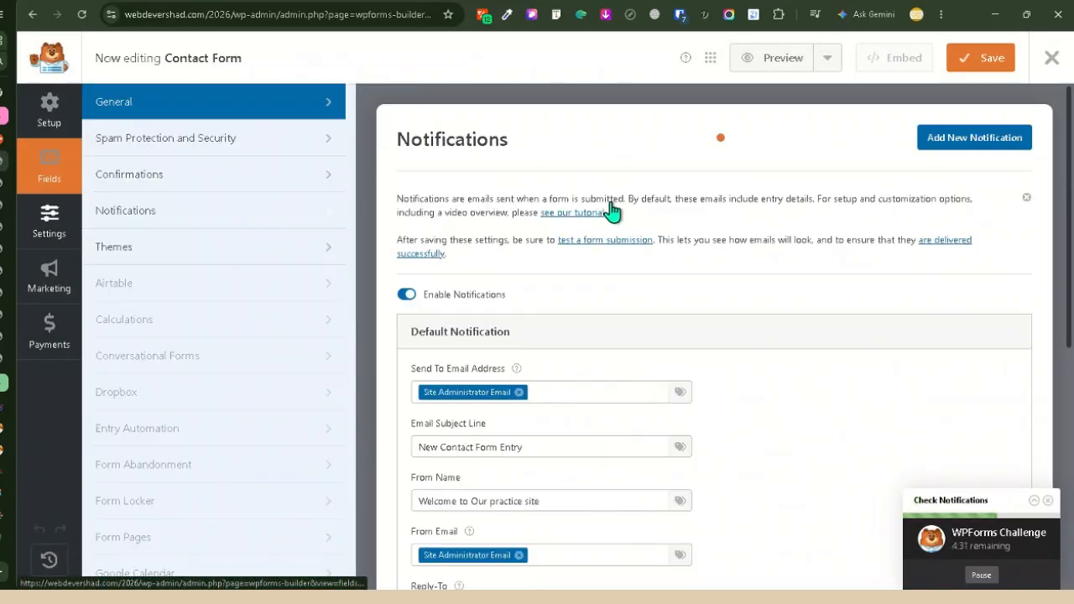
left_click(835, 179)
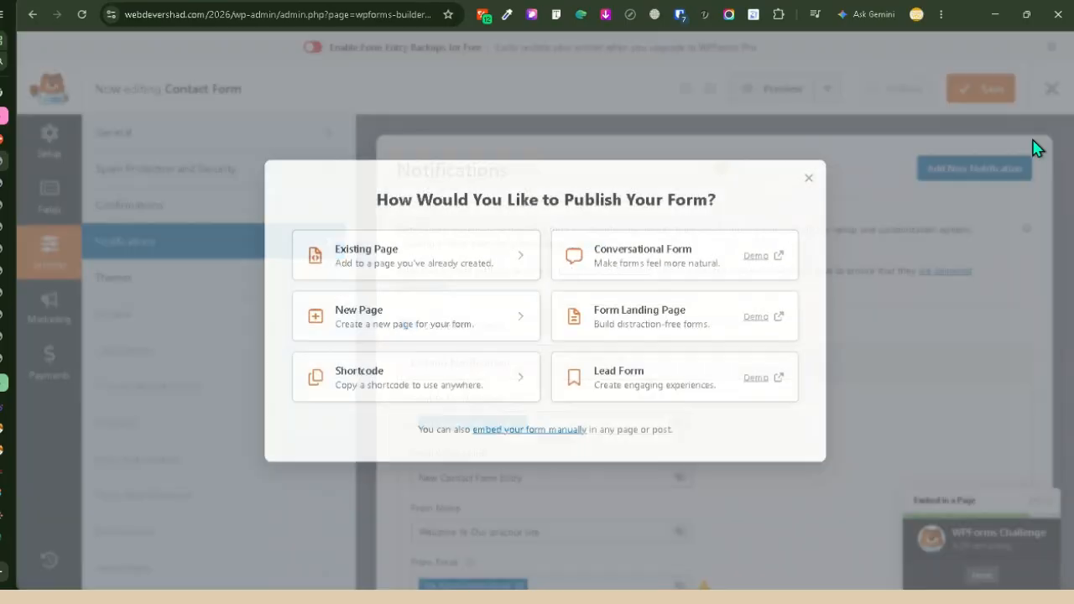
left_click(808, 182)
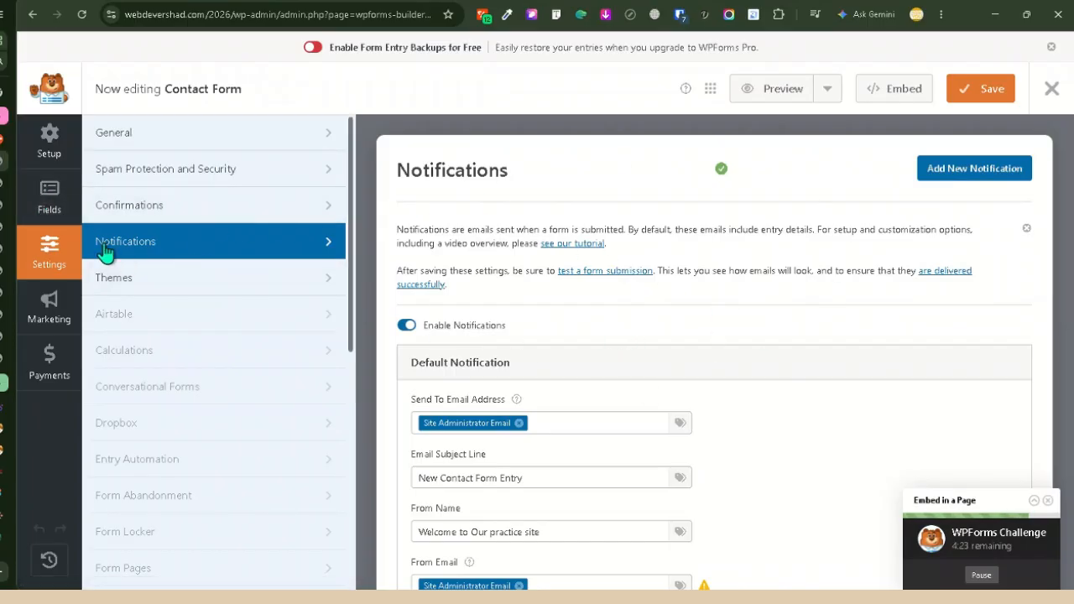
- Add a Name field to the empty contact form and set its field size to Large
left_click(49, 199)
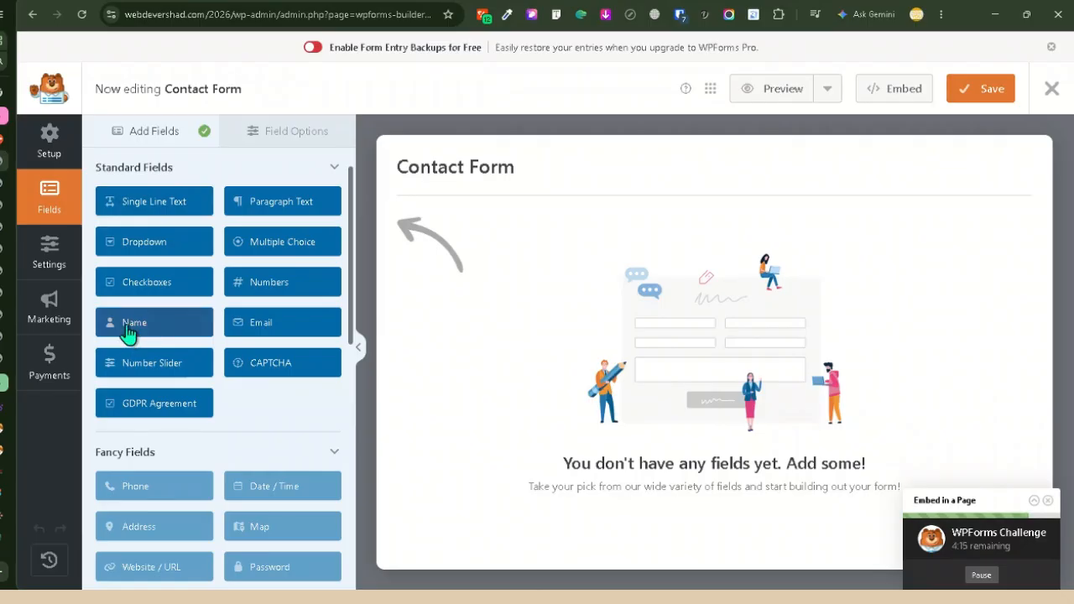
left_click_drag(126, 333, 560, 282)
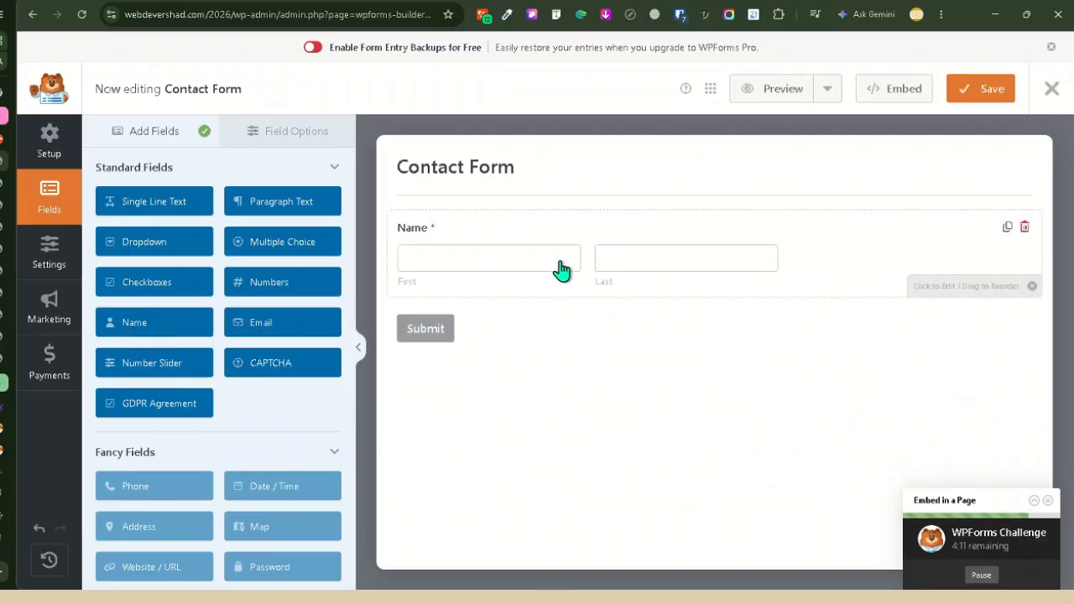
left_click(561, 269)
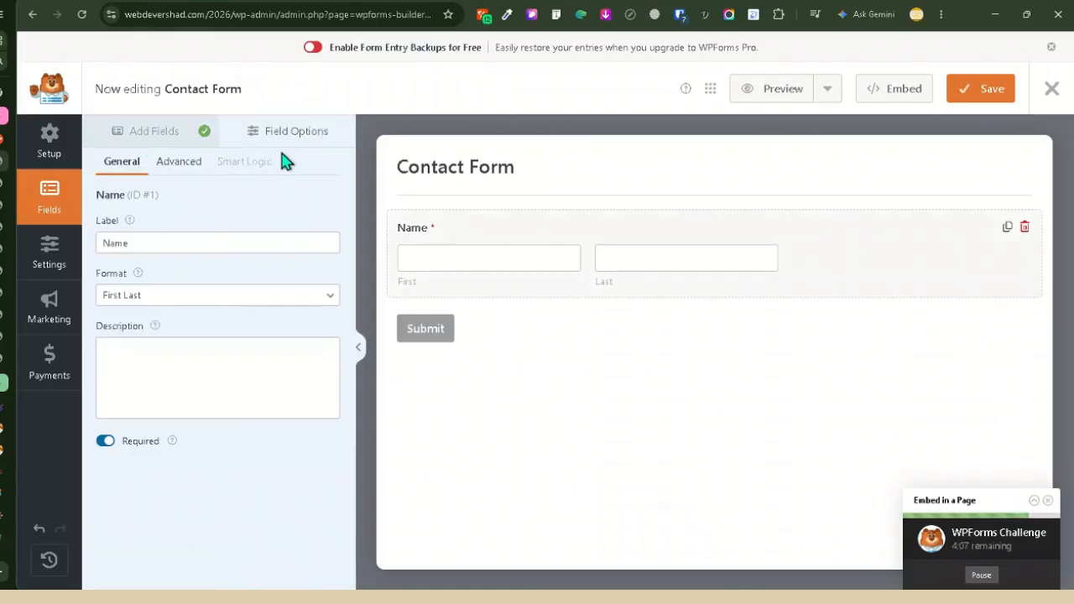
left_click(189, 165)
left_click(216, 243)
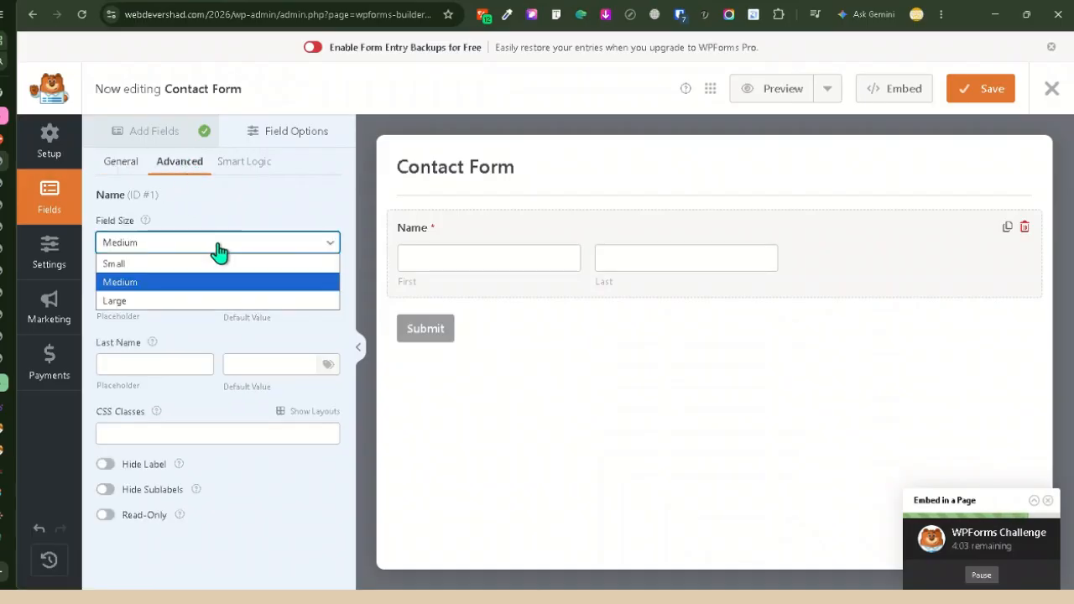
left_click(154, 300)
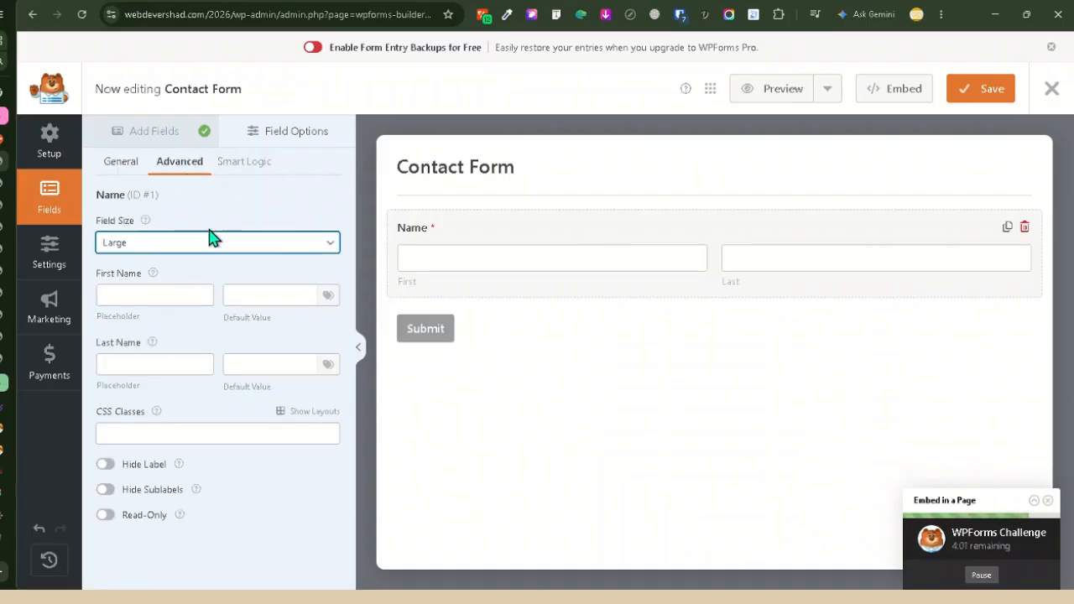
- Try the Simple and First Last formats on the Name field, ending with First Middle Last
left_click(123, 167)
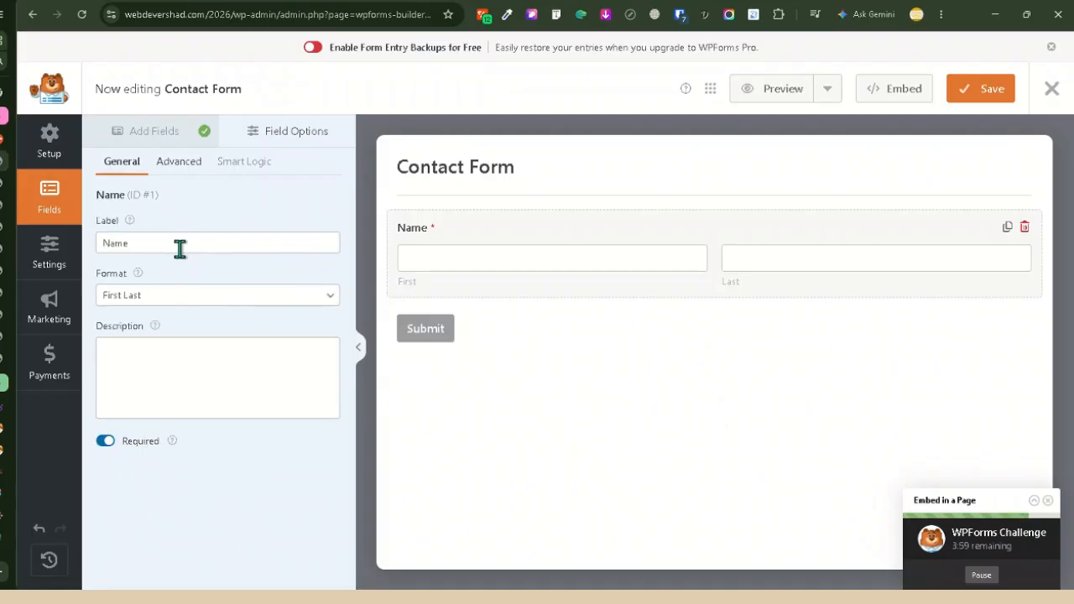
left_click(187, 298)
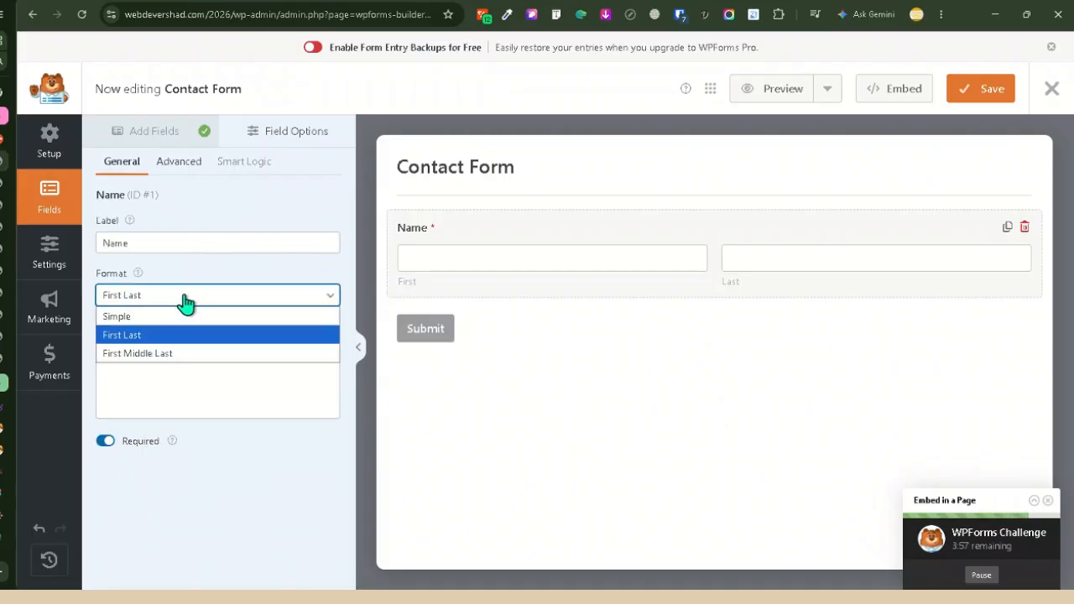
left_click(132, 318)
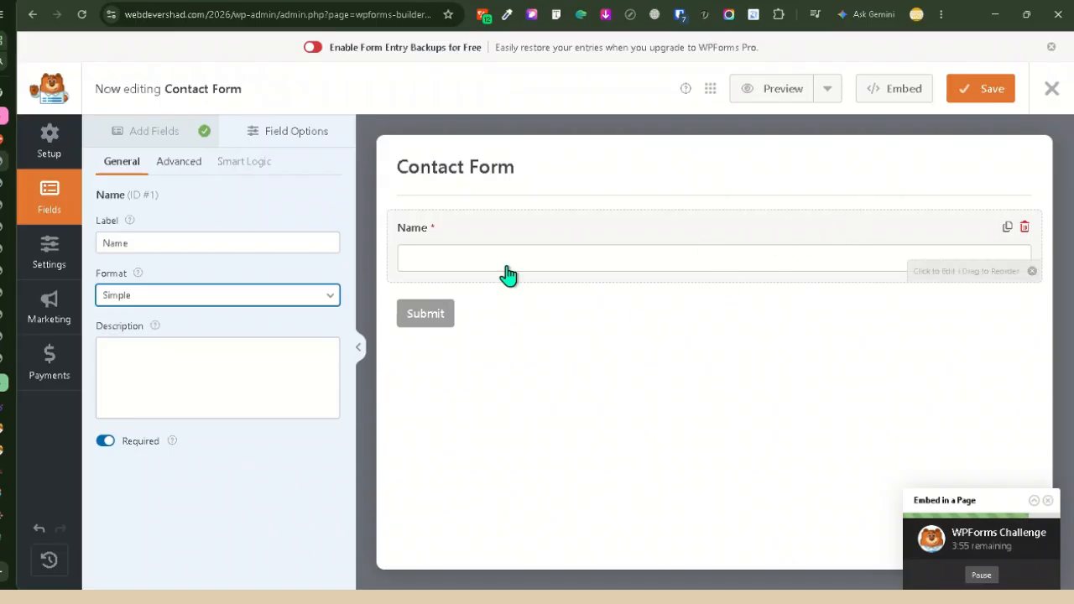
left_click(168, 298)
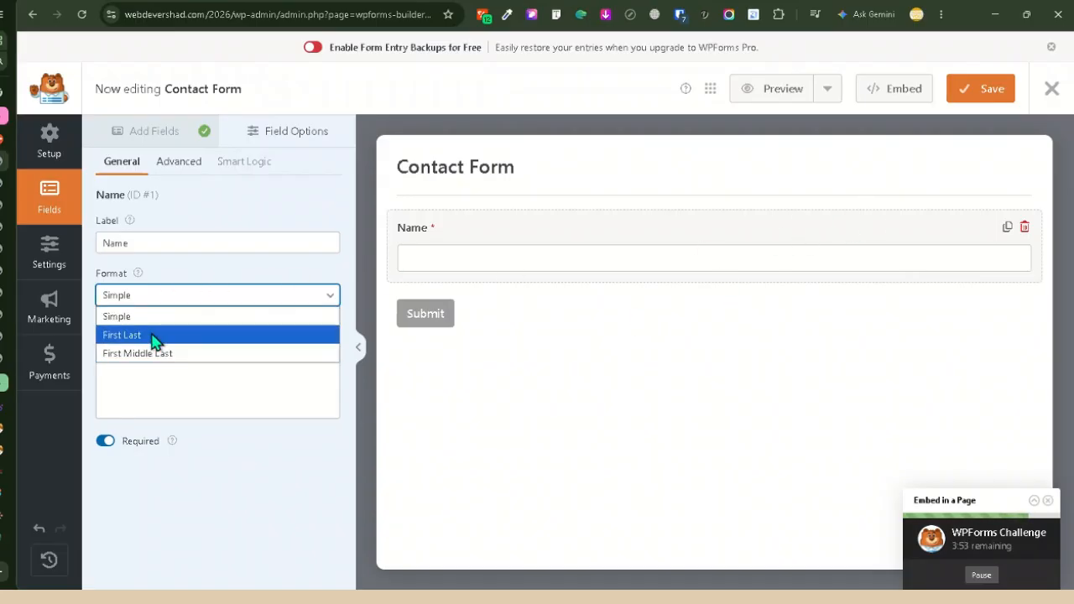
left_click(155, 336)
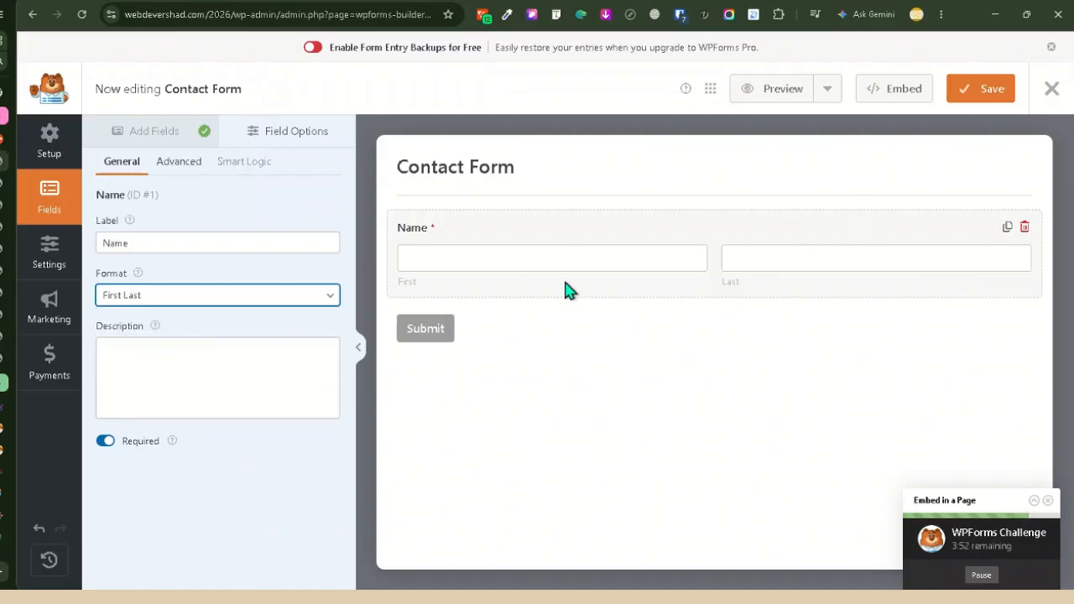
left_click(185, 298)
left_click(163, 354)
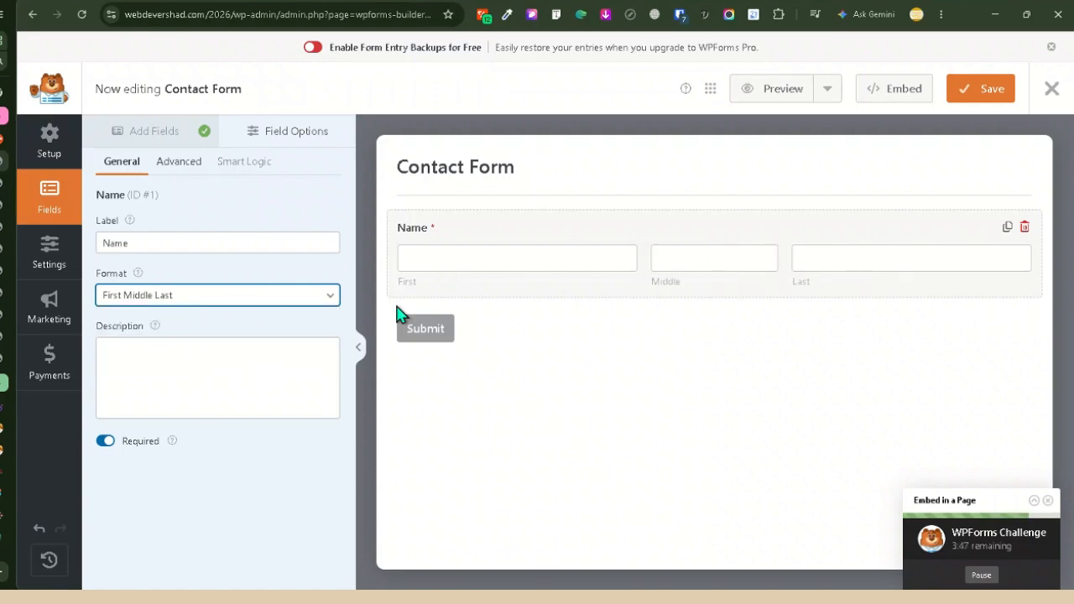
- Compare the Name field's Simple and First Last formats once more and return it to First Middle Last
left_click(213, 300)
left_click(134, 317)
left_click(143, 298)
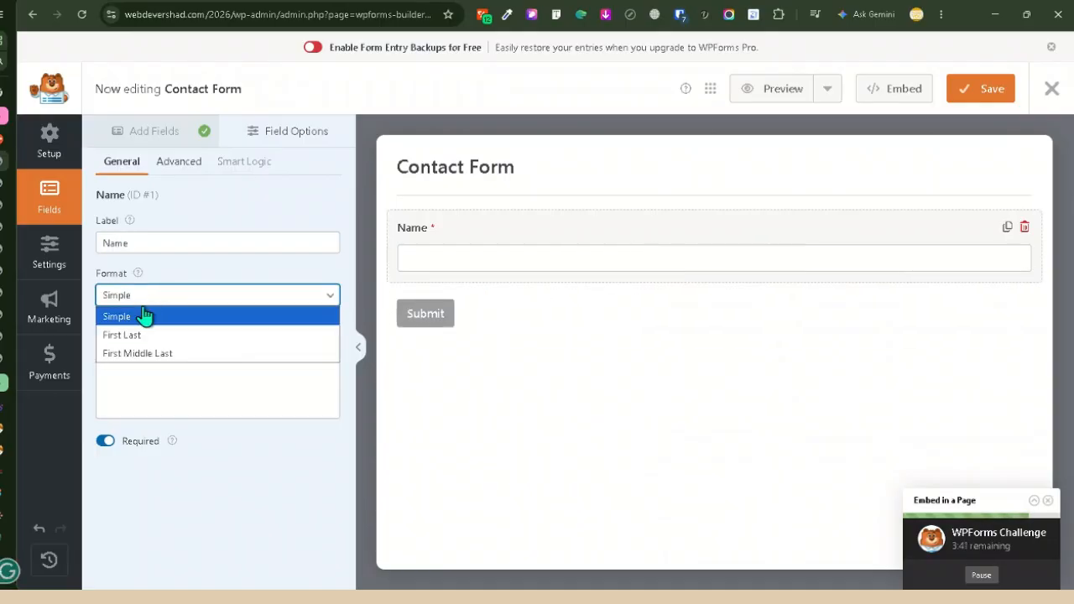
left_click(134, 335)
left_click(222, 299)
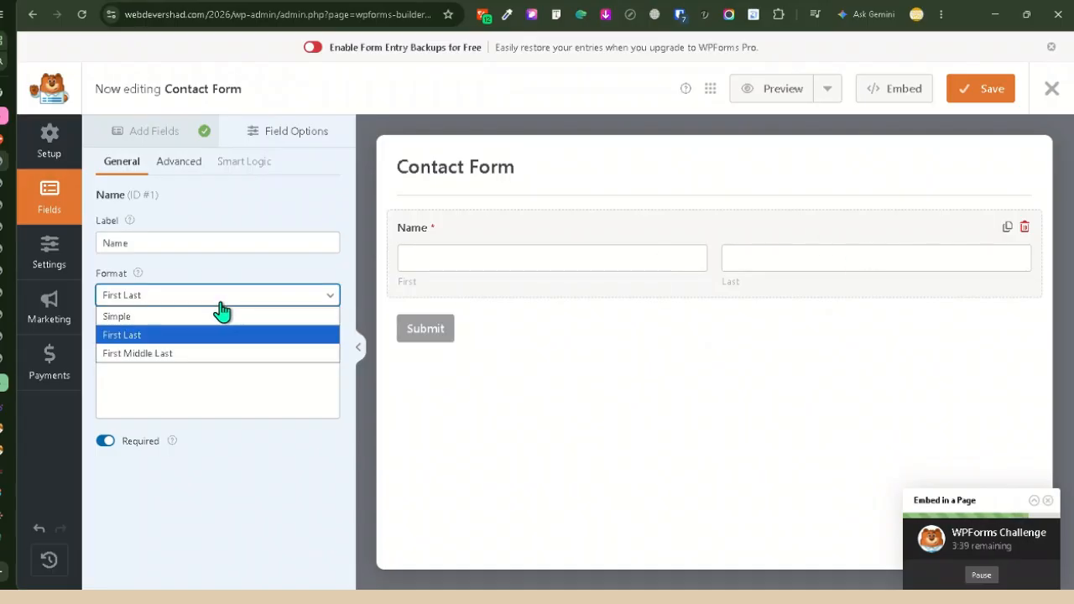
left_click(144, 353)
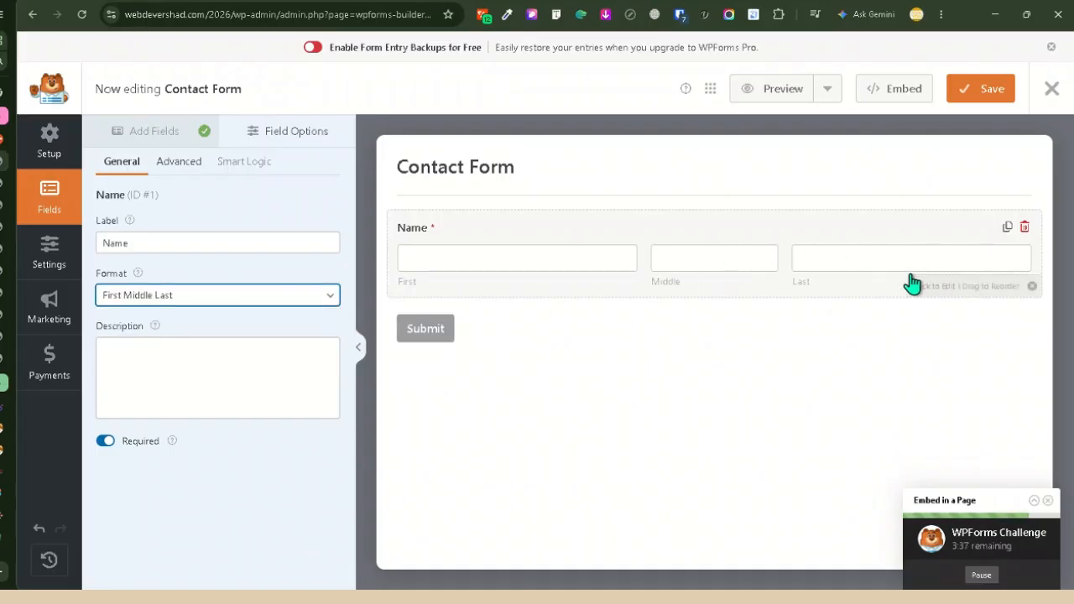
- Set the Name field's format to Simple
left_click(204, 297)
left_click(156, 316)
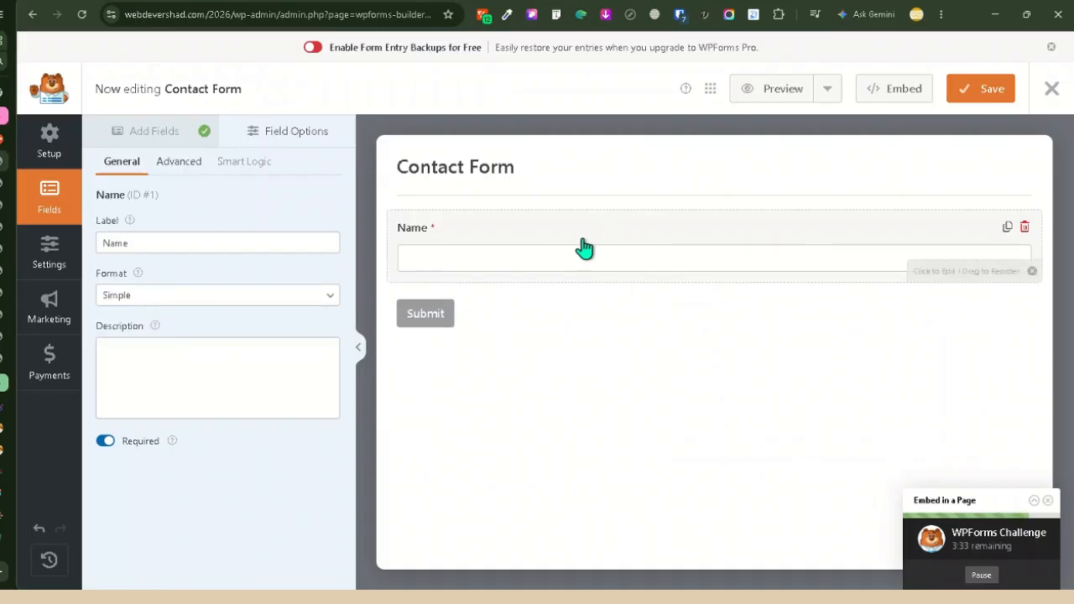
- Try the Small and Medium field sizes on the Name field and return it to Large
left_click(177, 163)
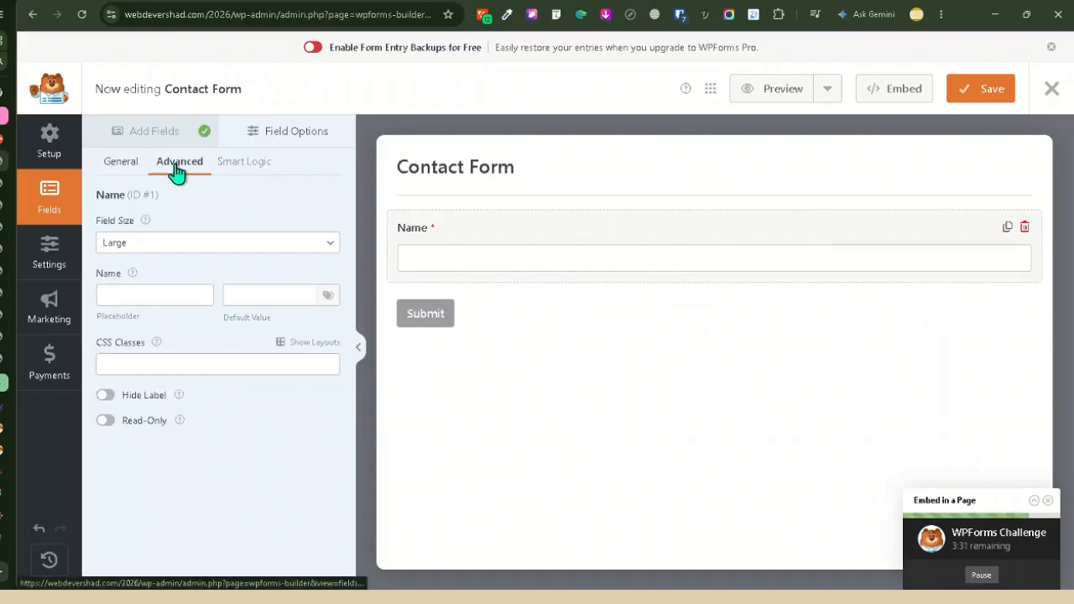
left_click(278, 245)
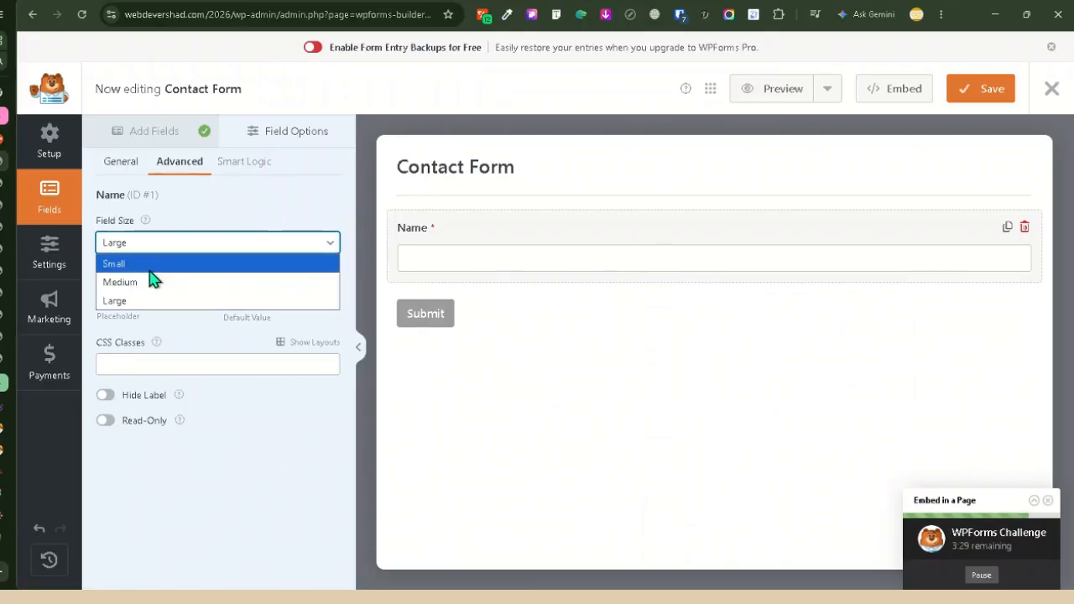
left_click(149, 277)
left_click(275, 248)
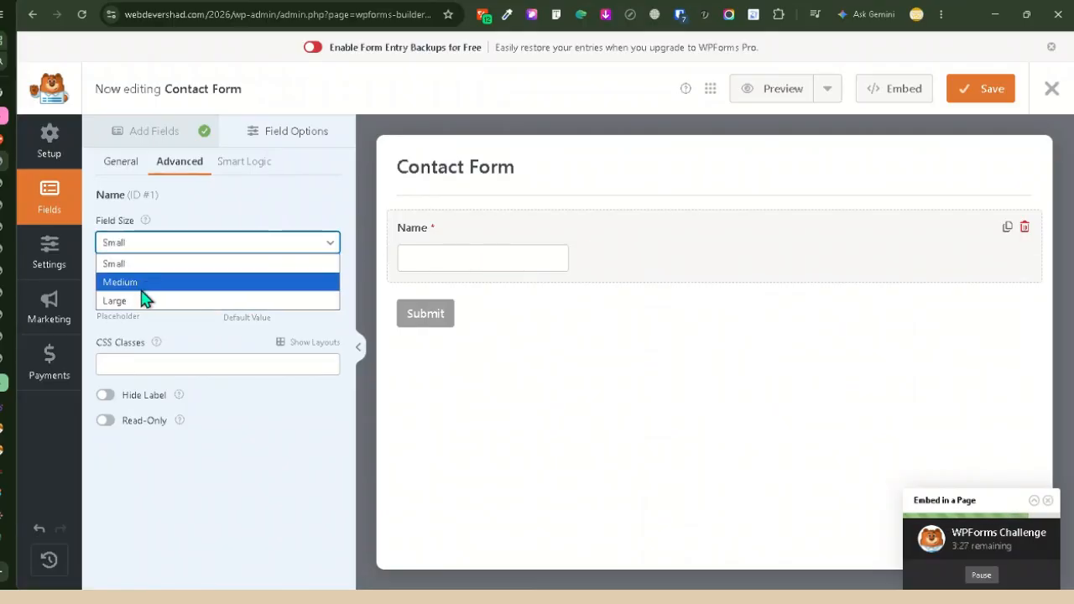
left_click(148, 283)
left_click(211, 245)
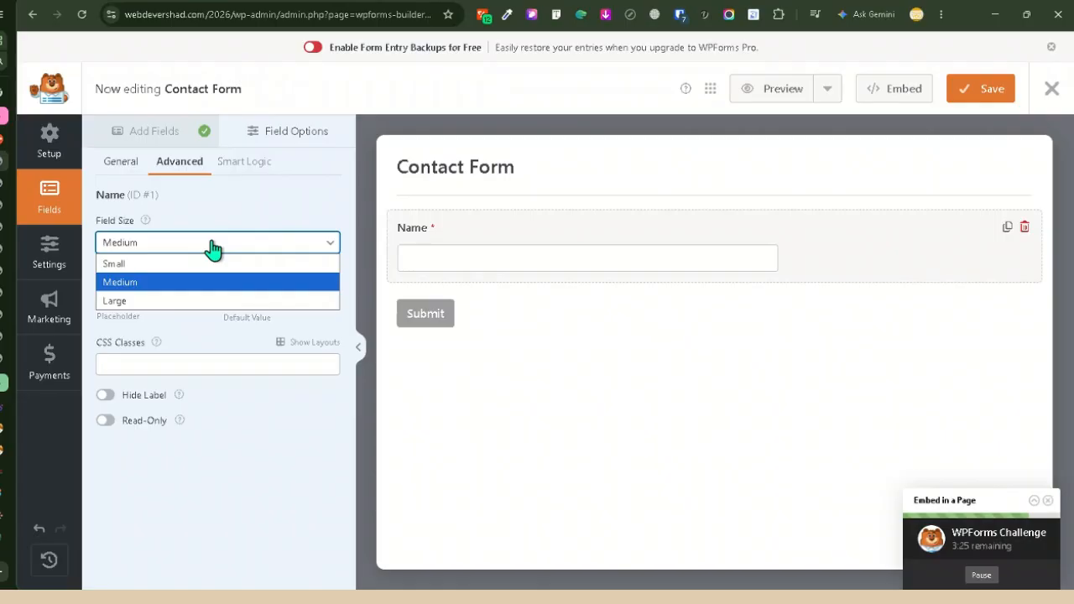
left_click(144, 302)
left_click(142, 296)
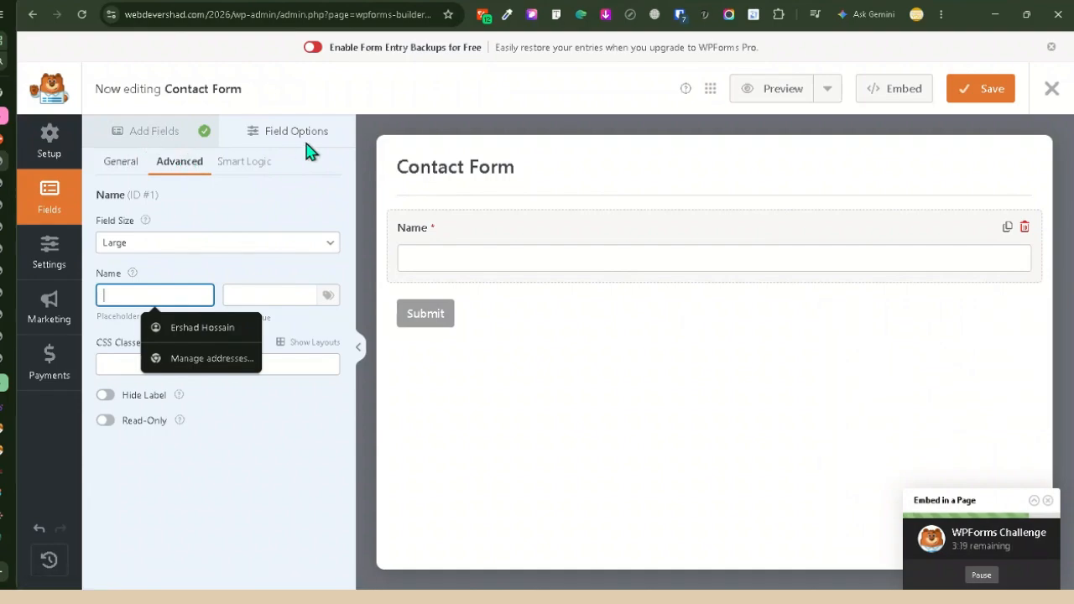
- Add an Email field below the Name field and set its field size to Large
left_click(151, 136)
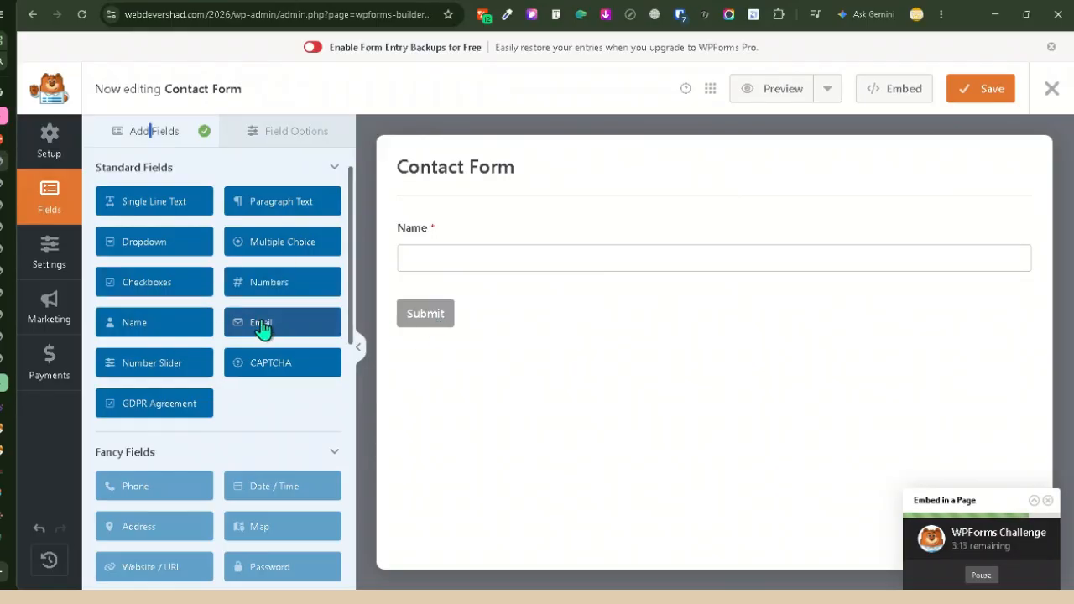
left_click_drag(262, 328, 495, 298)
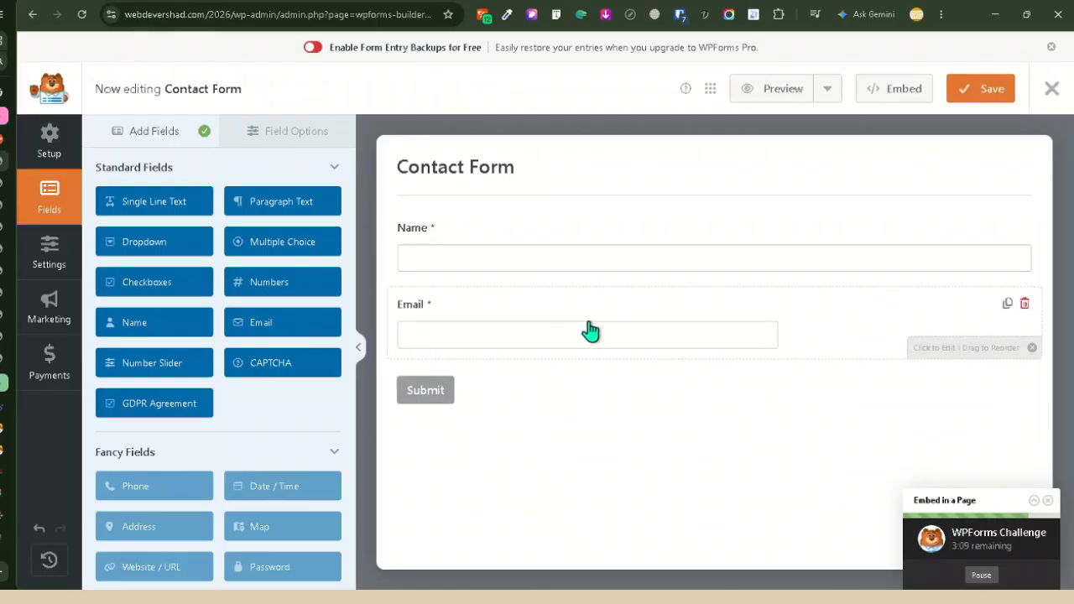
left_click(590, 331)
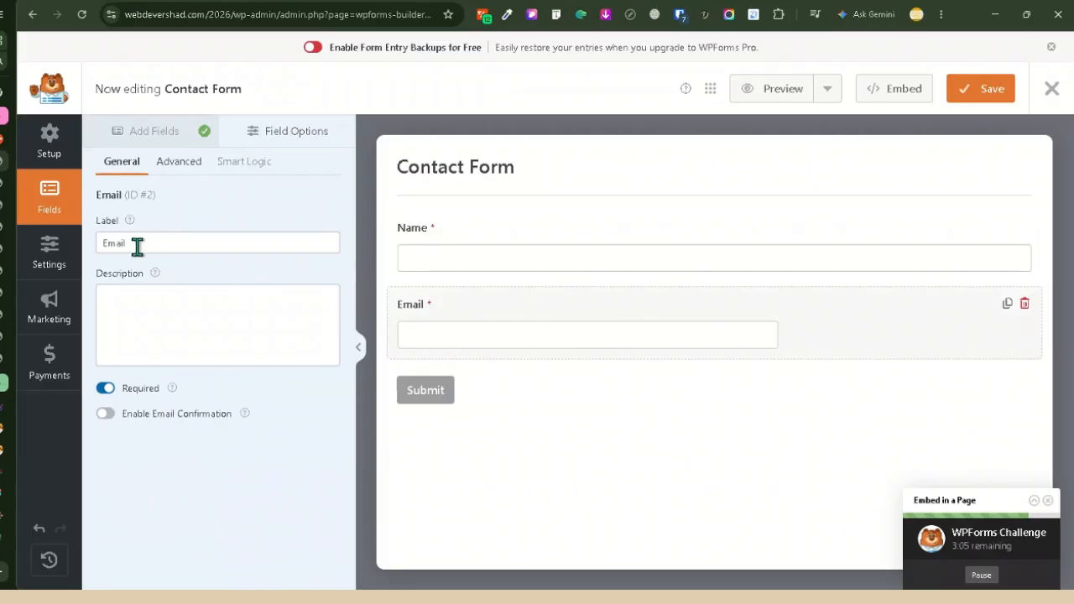
left_click(178, 162)
left_click(235, 242)
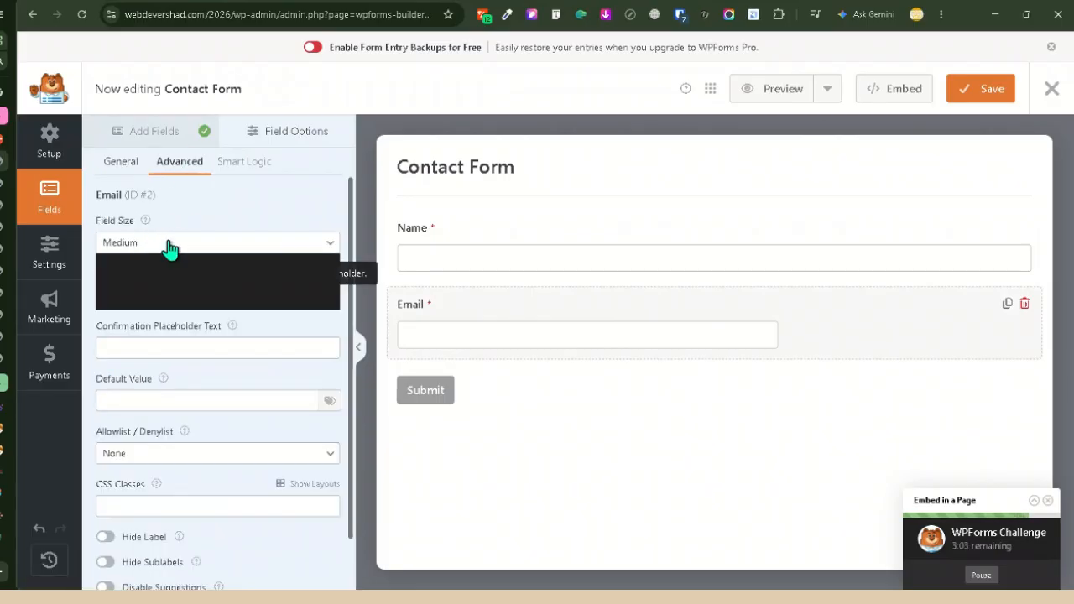
left_click(158, 274)
left_click(160, 246)
left_click(124, 300)
left_click(172, 295)
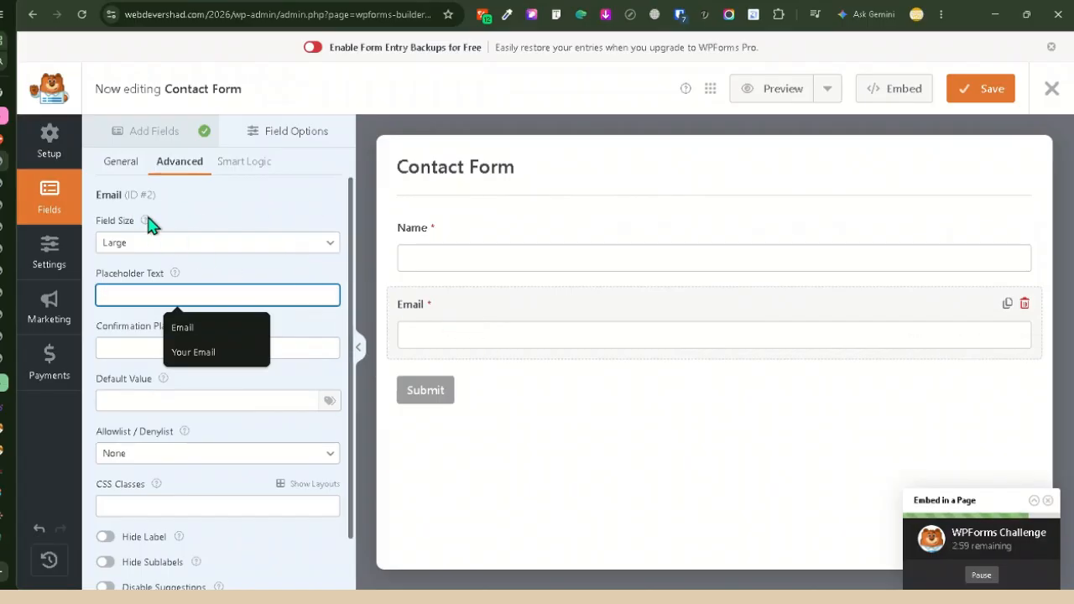
left_click(121, 161)
- Add a Numbers field below the Email field and open its field options
left_click(138, 134)
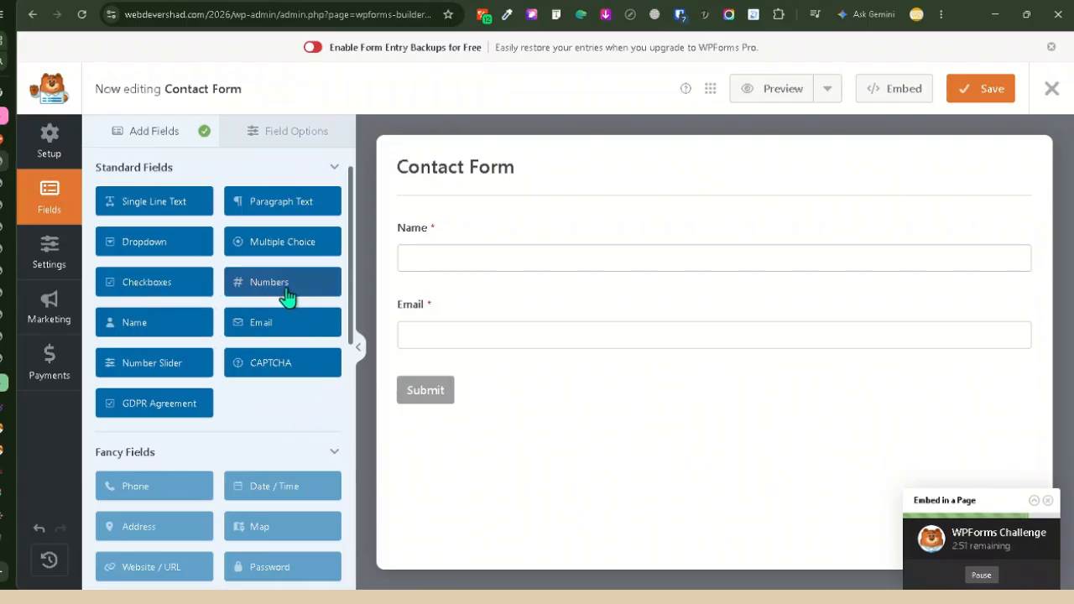
left_click_drag(277, 294, 518, 398)
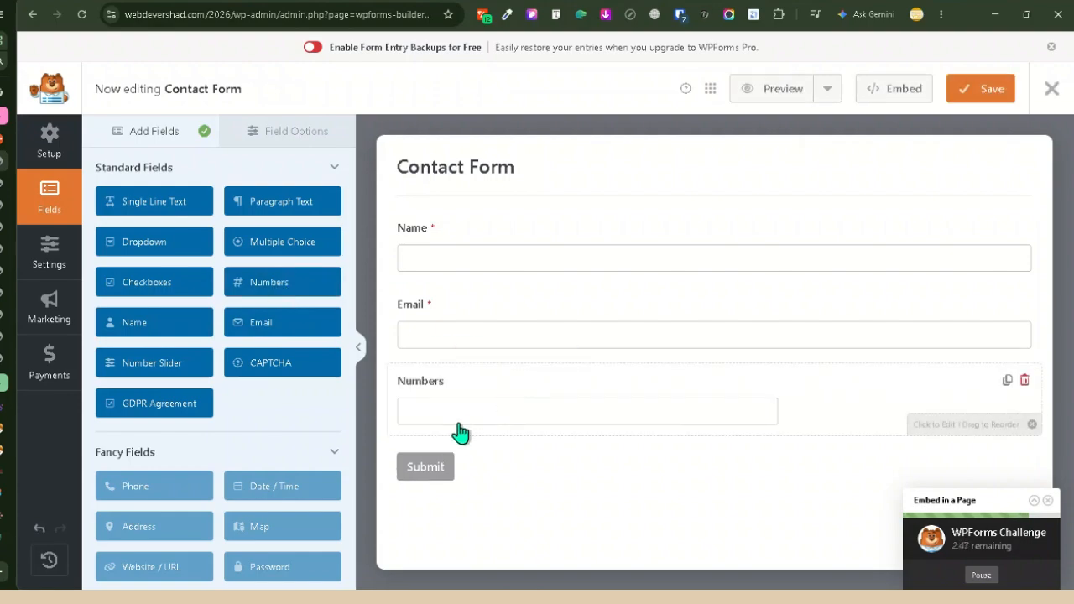
left_click(736, 427)
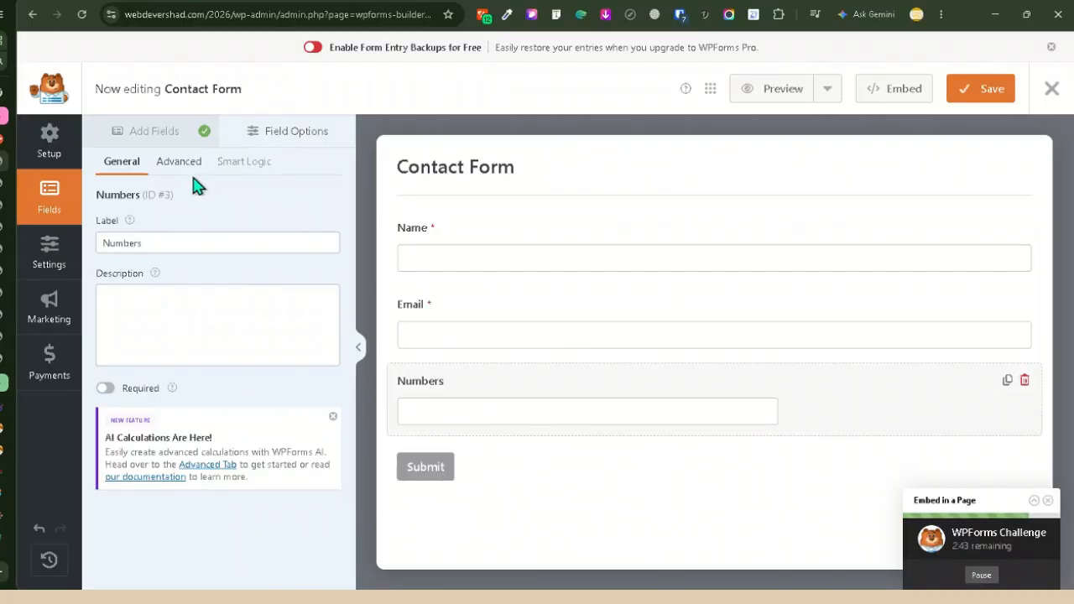
- Add a Number Slider field below the Numbers field, then delete it from the form
left_click(144, 134)
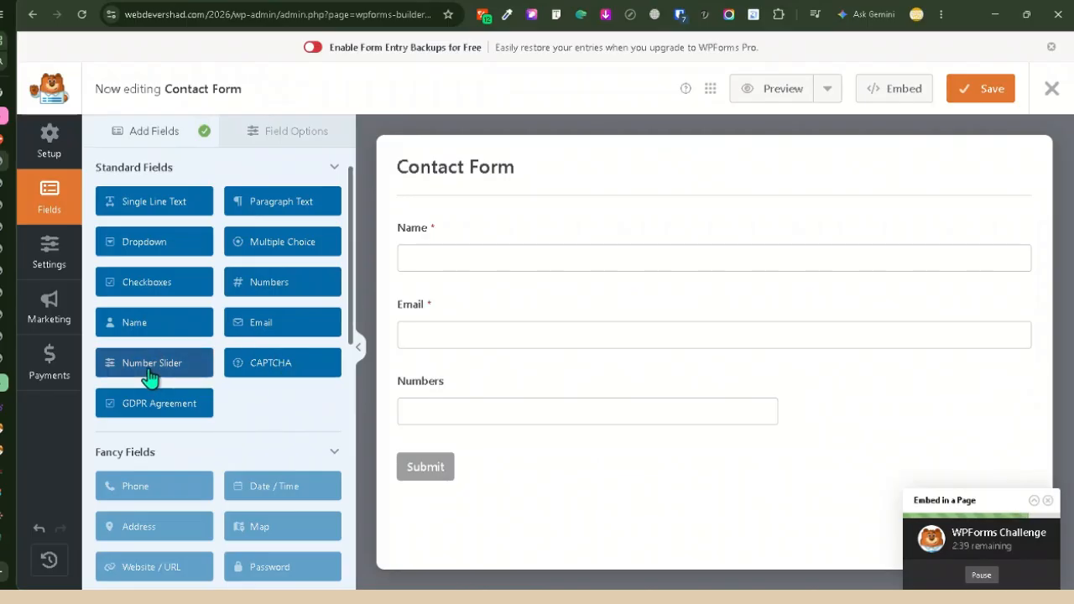
left_click_drag(149, 375, 563, 462)
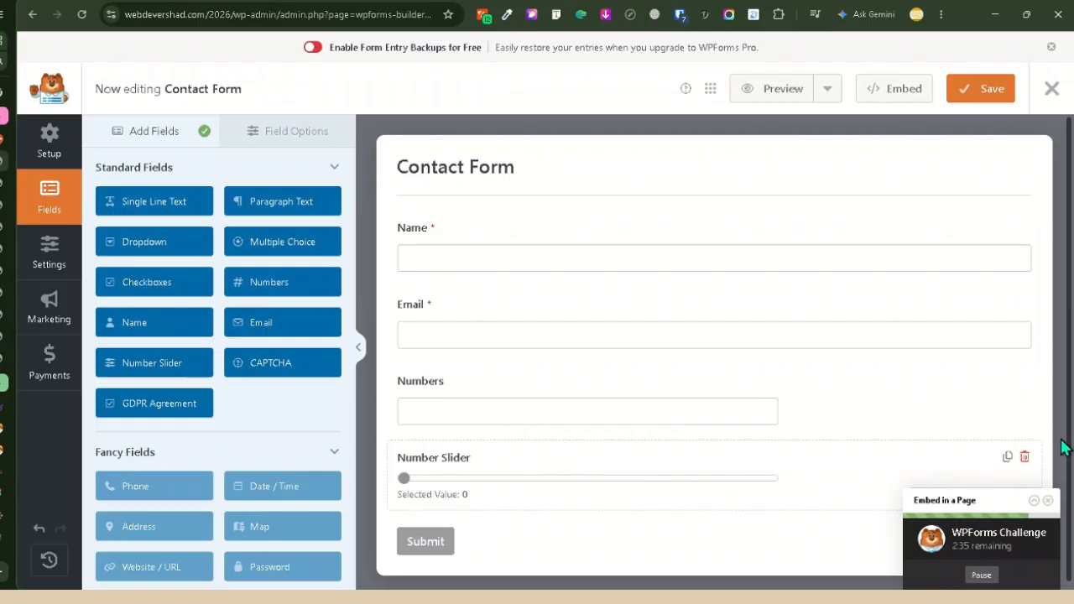
left_click(1024, 457)
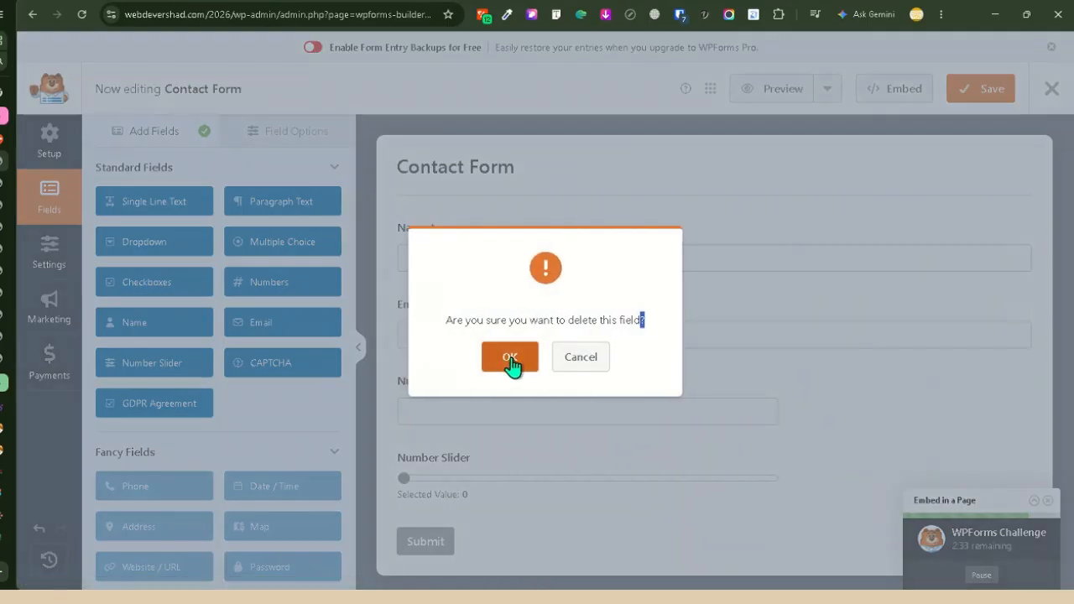
left_click(510, 359)
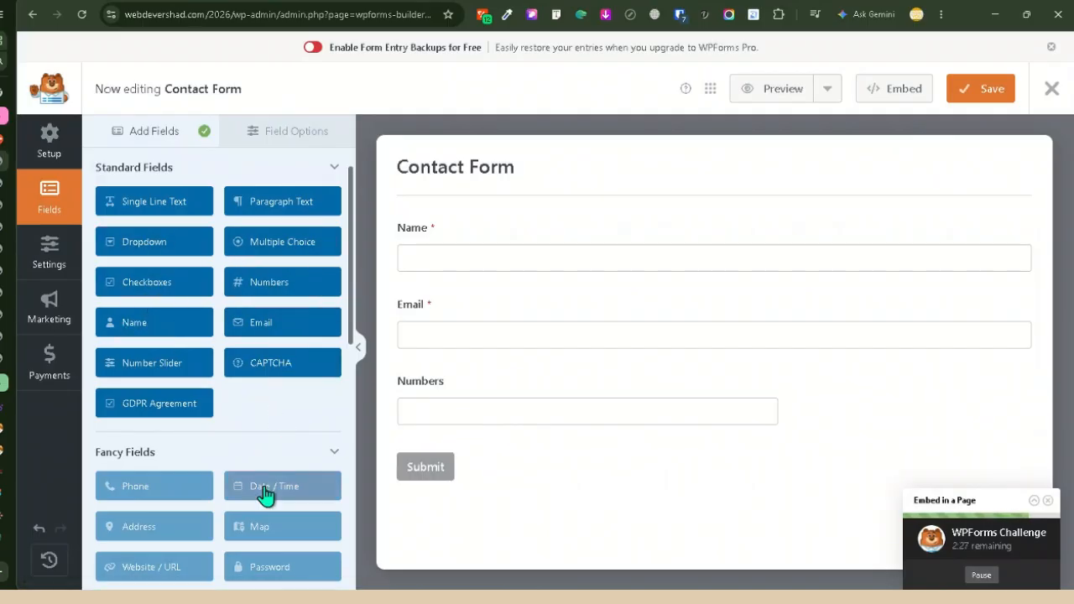
- Set the Numbers field's size to Large in its advanced options
scroll(265, 495, "down", 2)
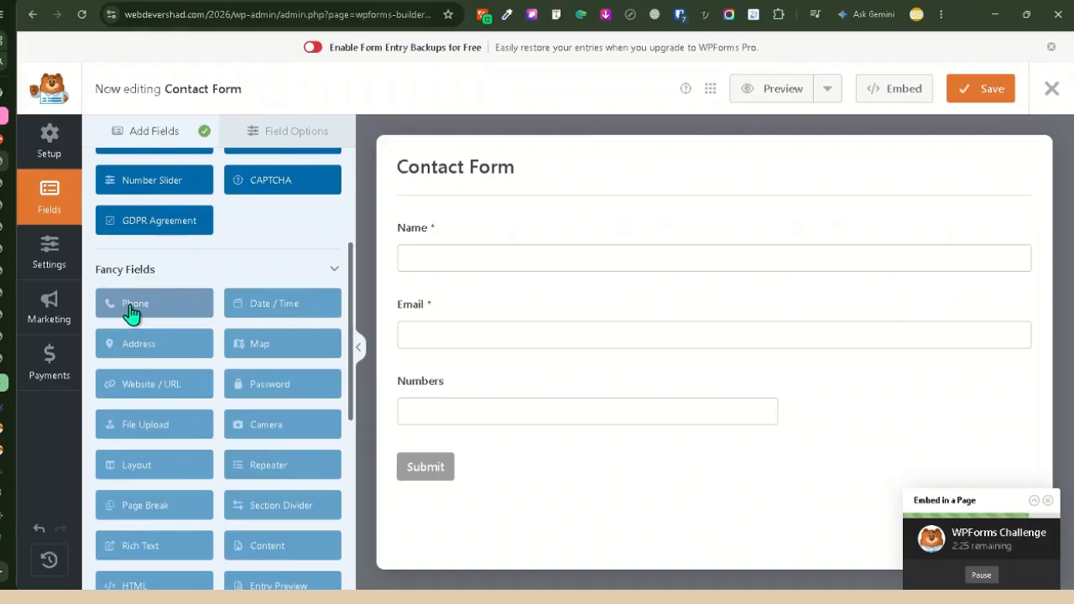
scroll(130, 312, "up", 3)
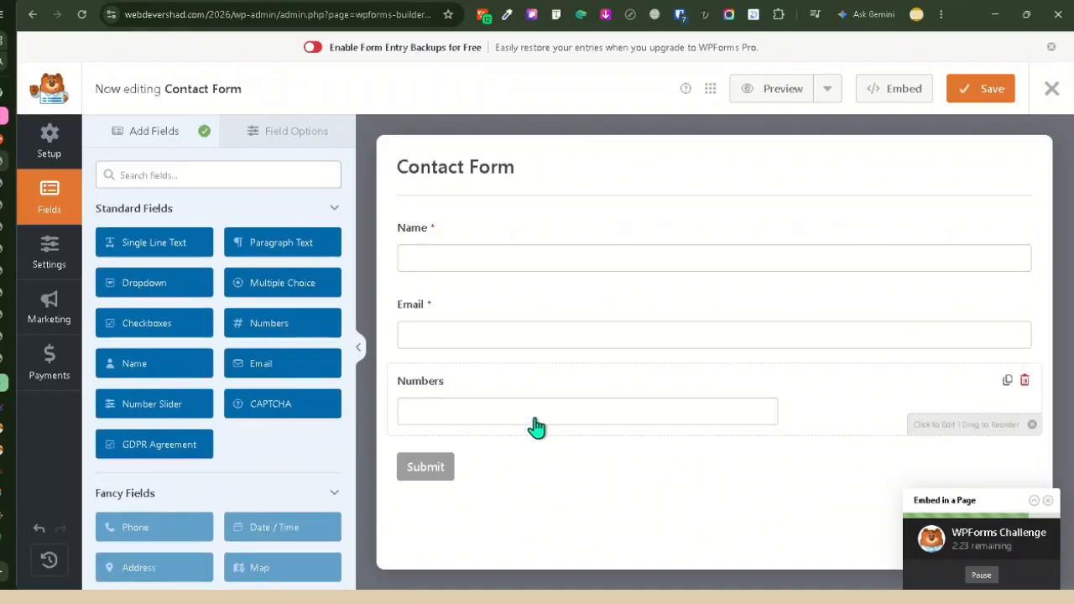
left_click(533, 422)
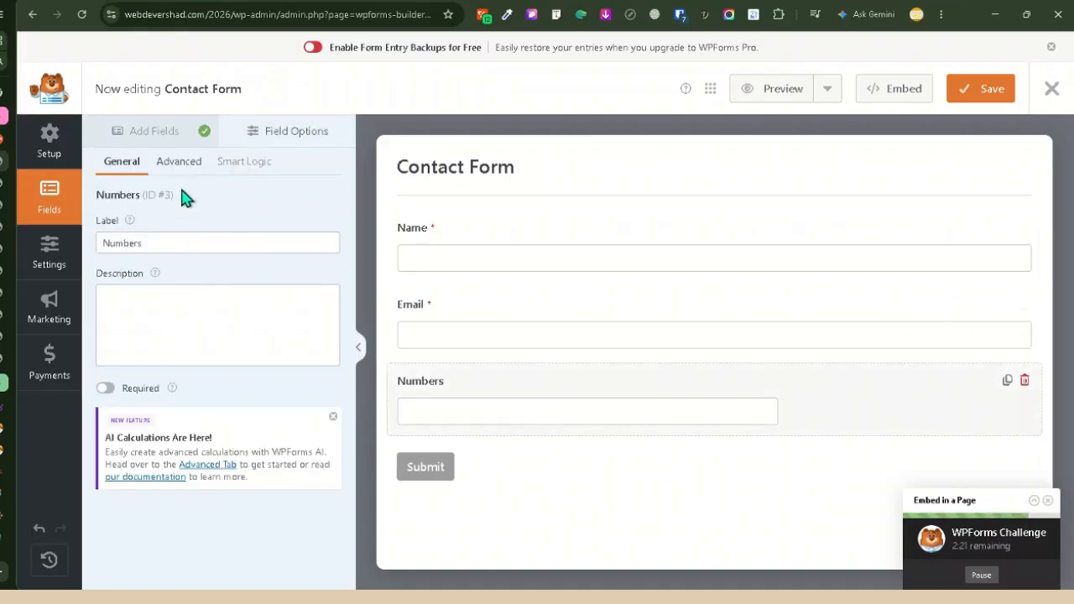
left_click(180, 162)
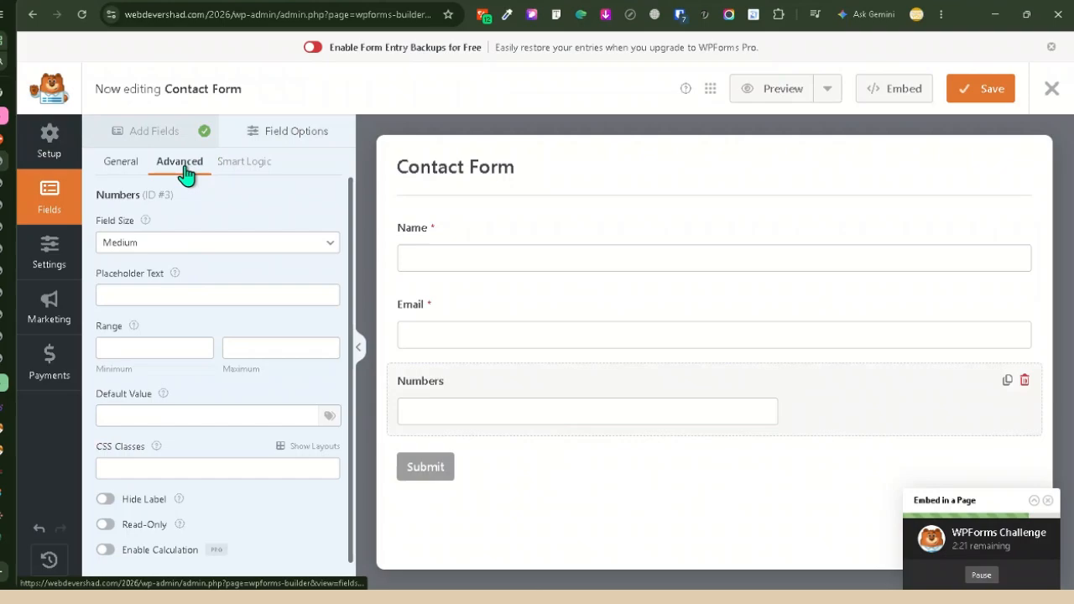
left_click(174, 247)
left_click(143, 302)
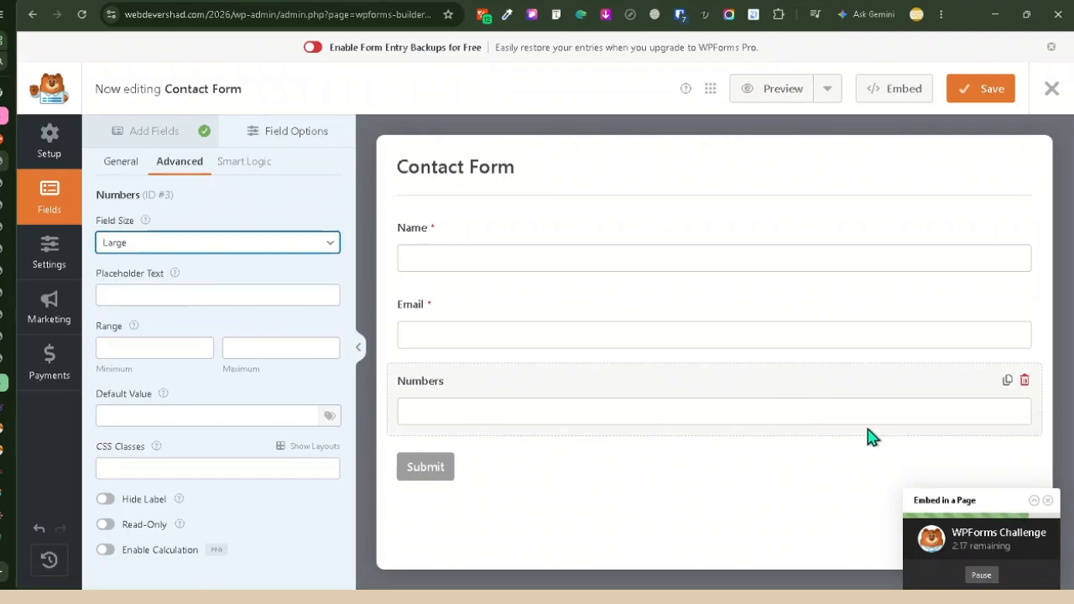
left_click(120, 163)
- Add a second Email field with Large field size below the Numbers field and save the form
left_click(152, 135)
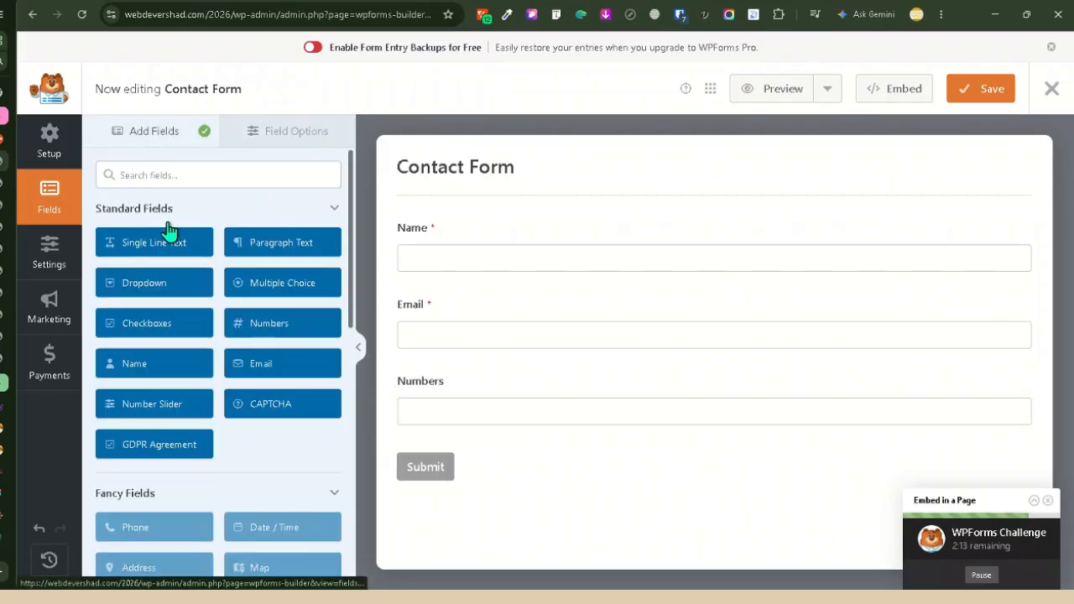
left_click_drag(258, 369, 506, 462)
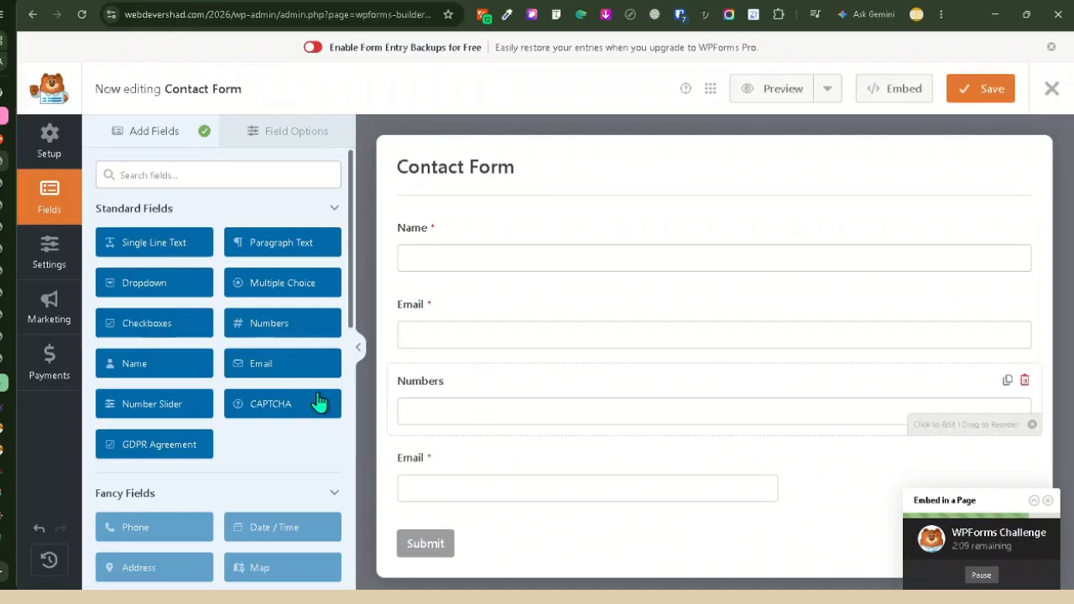
left_click(553, 495)
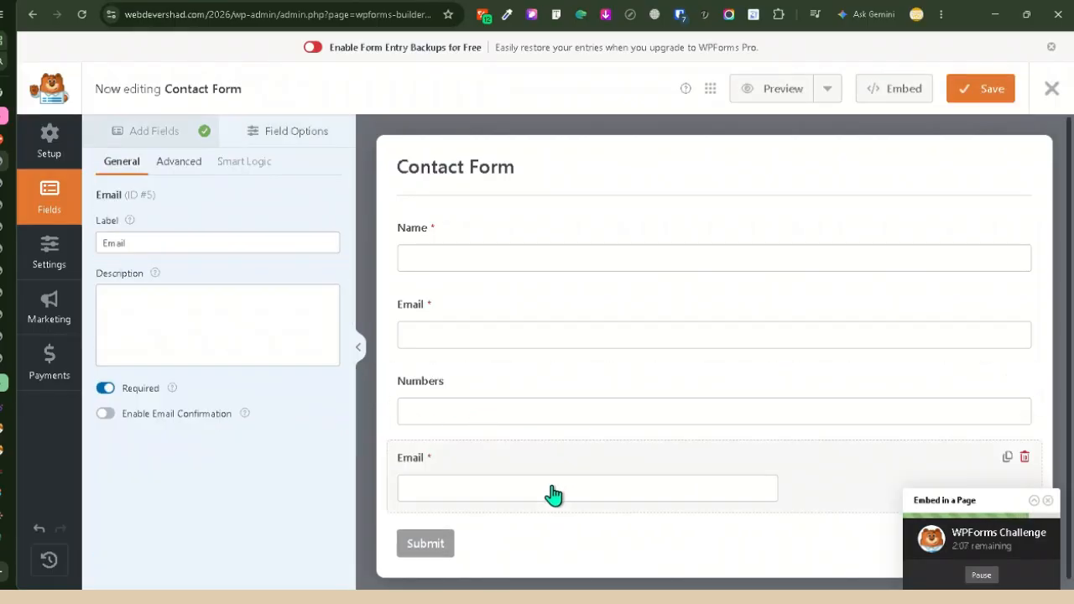
left_click(177, 166)
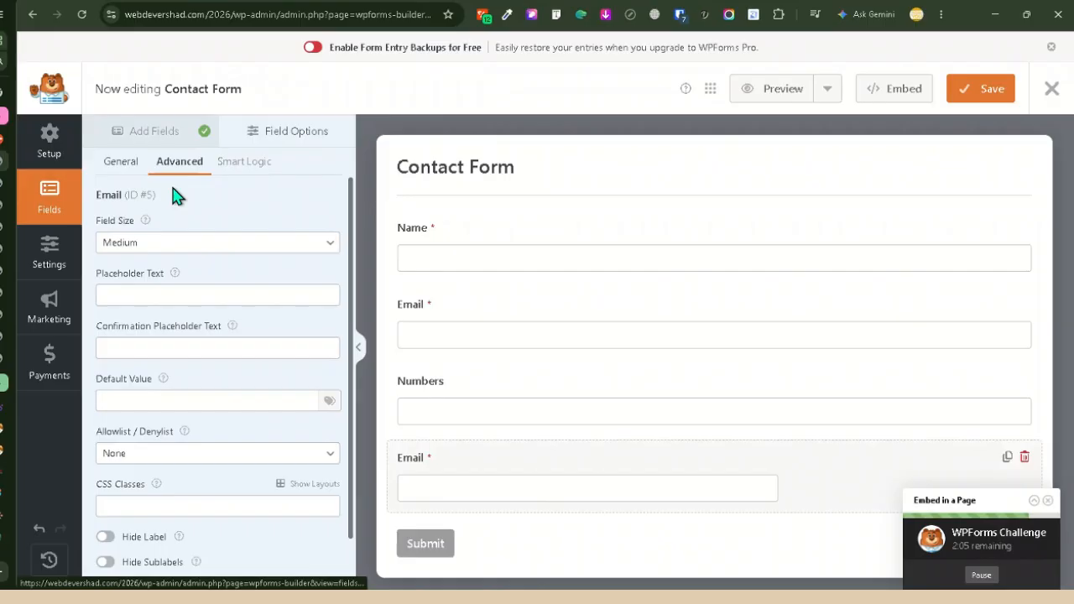
left_click(223, 245)
left_click(156, 301)
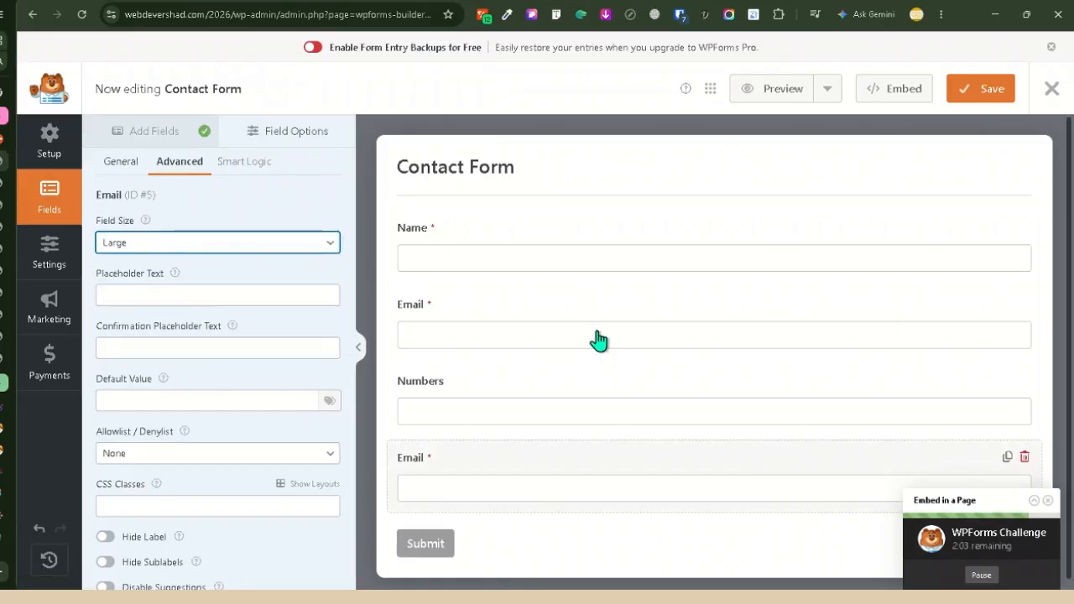
left_click(992, 90)
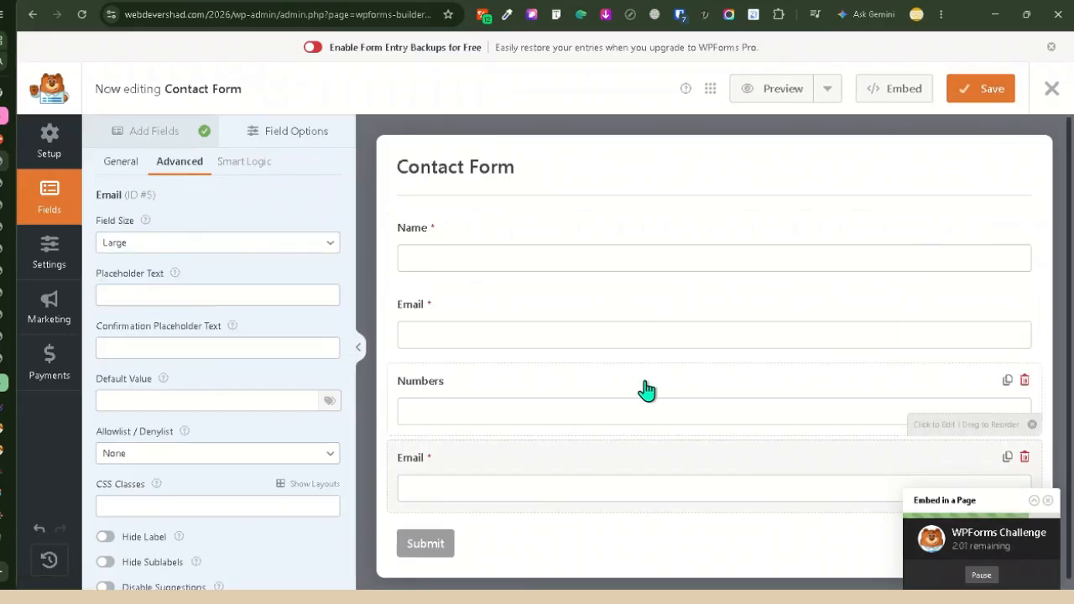
- Add a Paragraph Text field below the second Email field and save the form
left_click(133, 137)
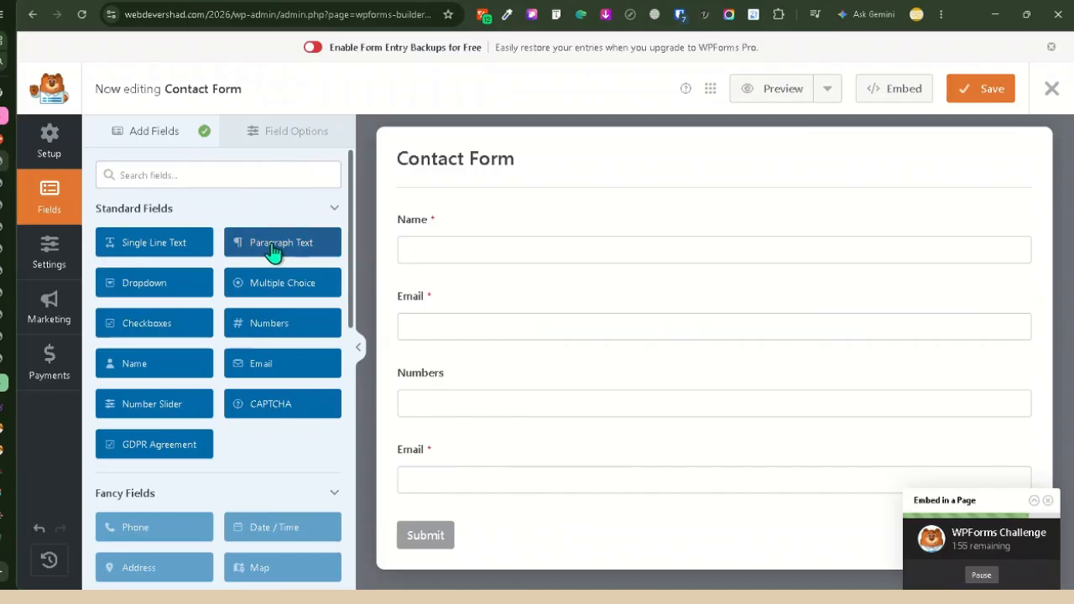
left_click_drag(273, 251, 498, 517)
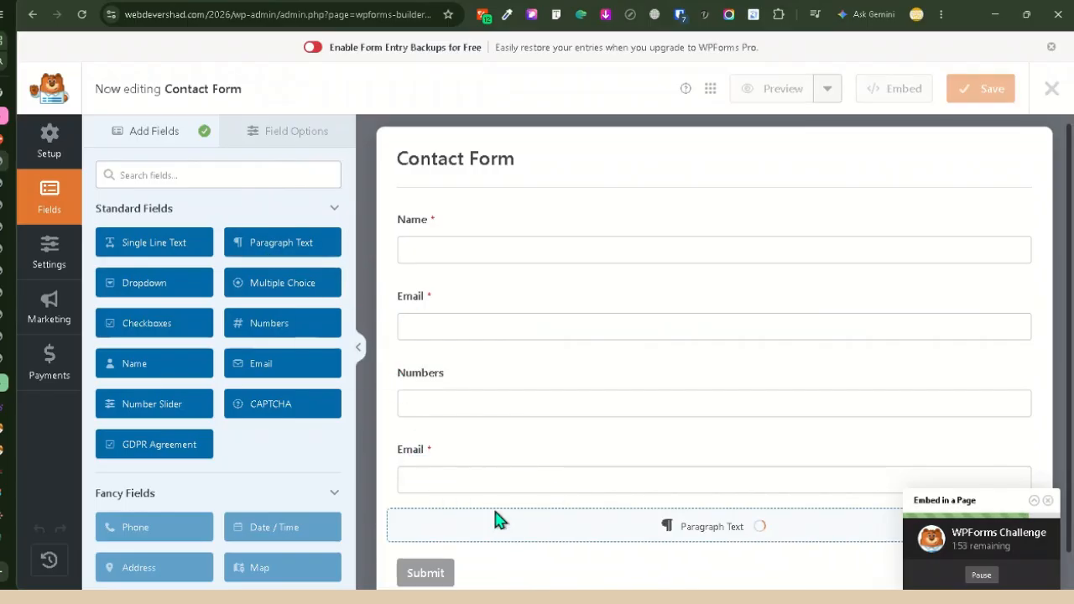
scroll(839, 218, "down", 2)
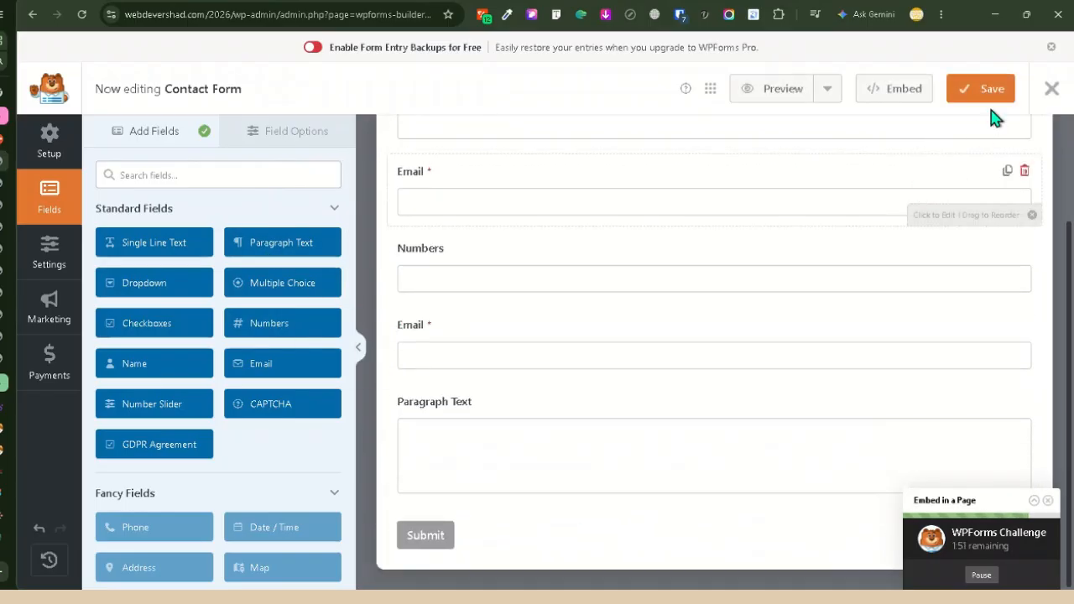
left_click(981, 89)
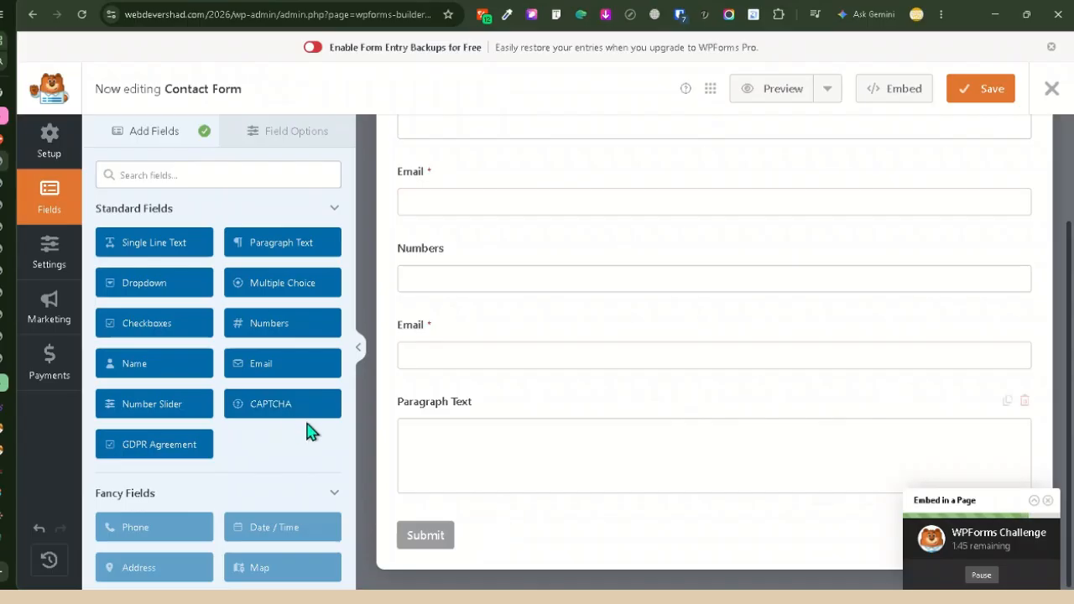
- Try to add a CAPTCHA field to the form and dismiss the setup notice
left_click(285, 408)
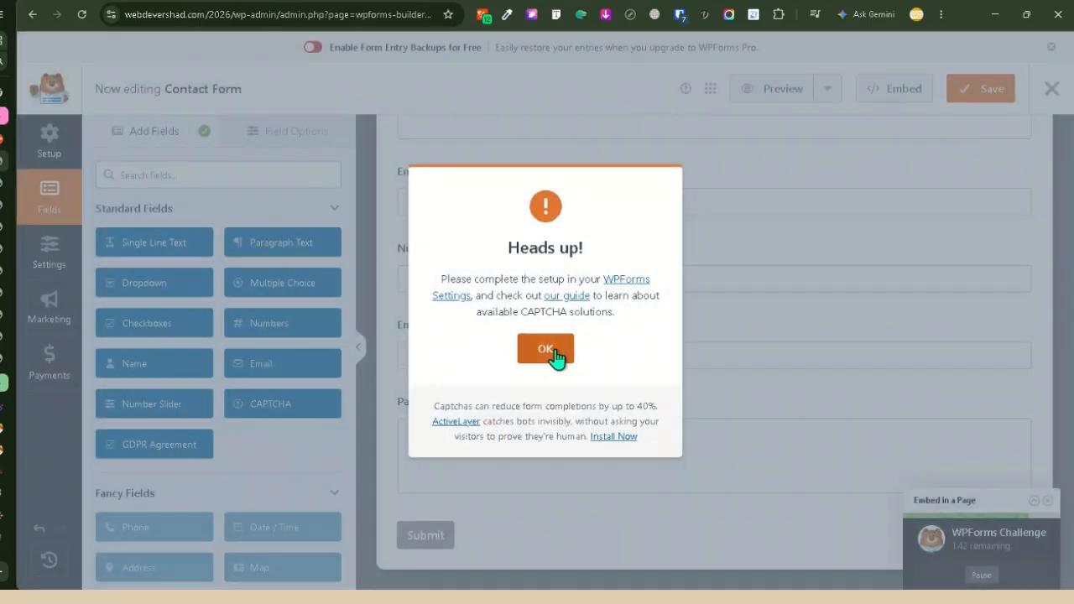
left_click(545, 351)
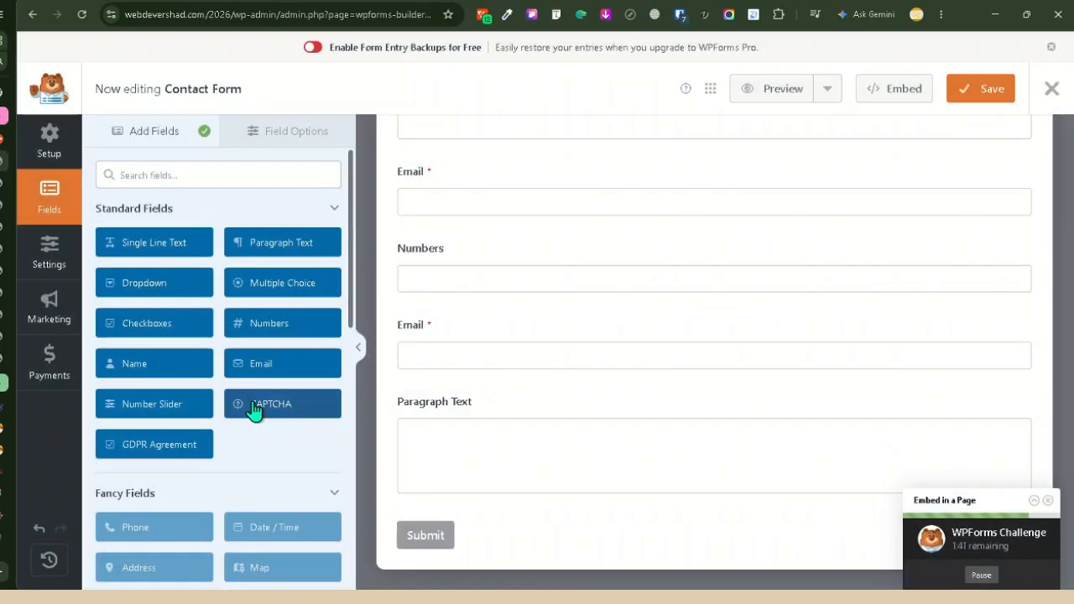
- Look over the form's fields, the Paragraph Text field's general options and the available field types
left_click(443, 453)
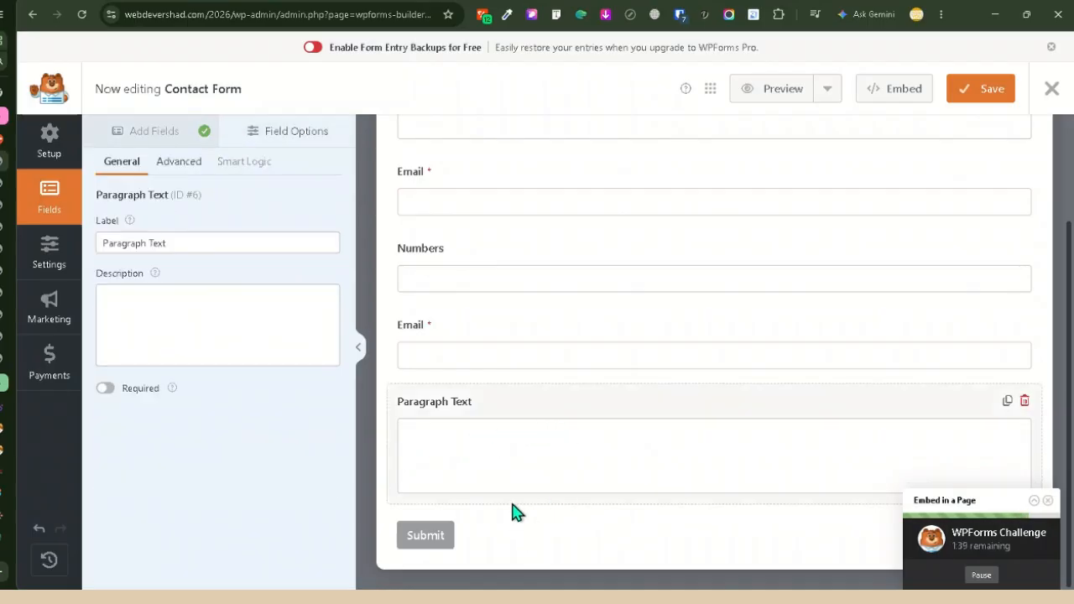
scroll(652, 328, "up", 1)
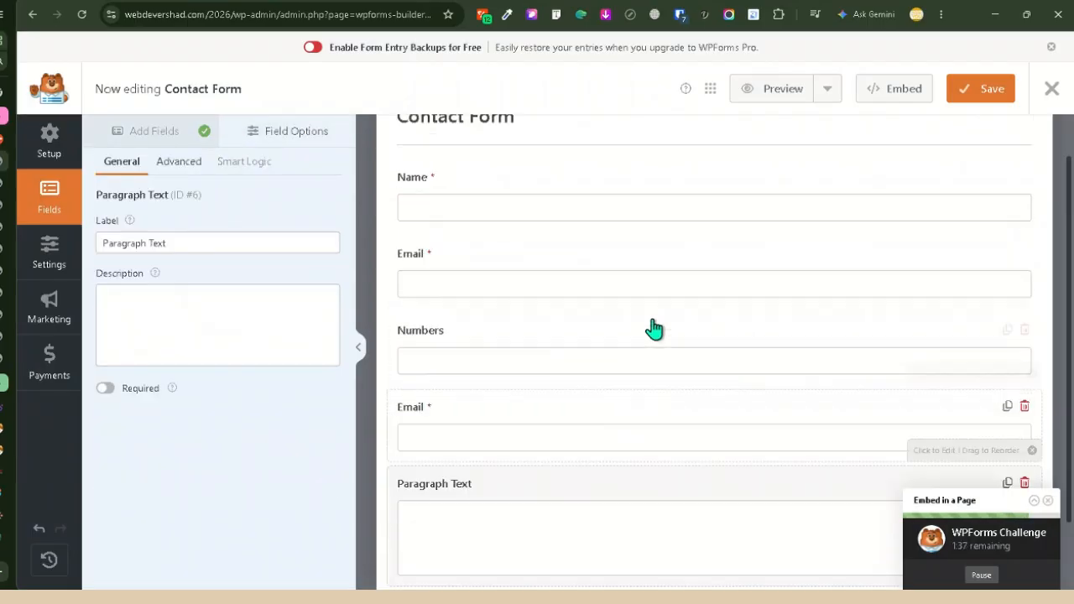
scroll(635, 336, "down", 1)
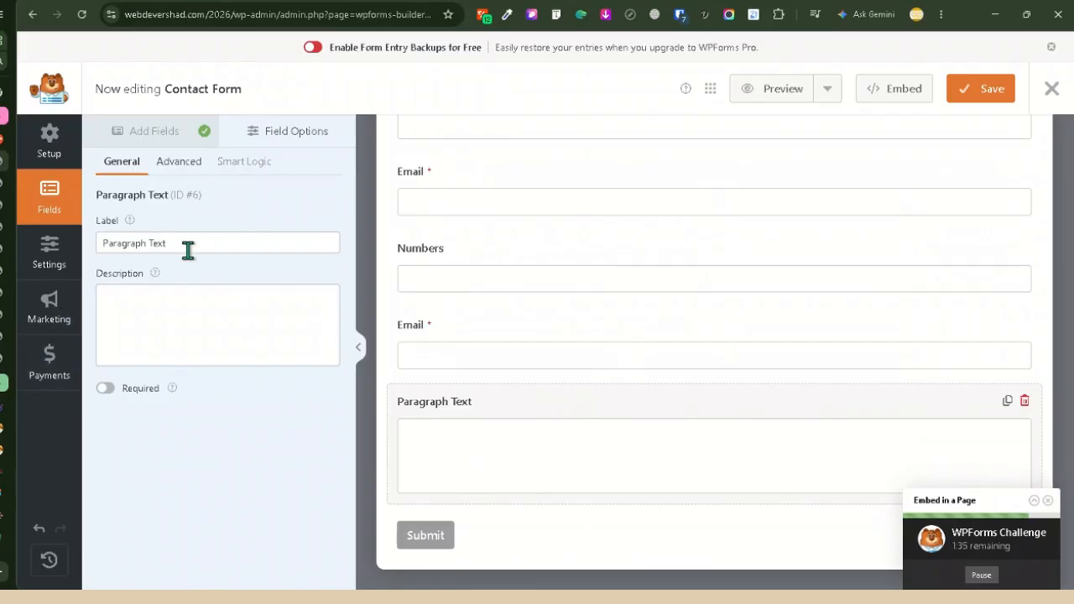
double_click(139, 134)
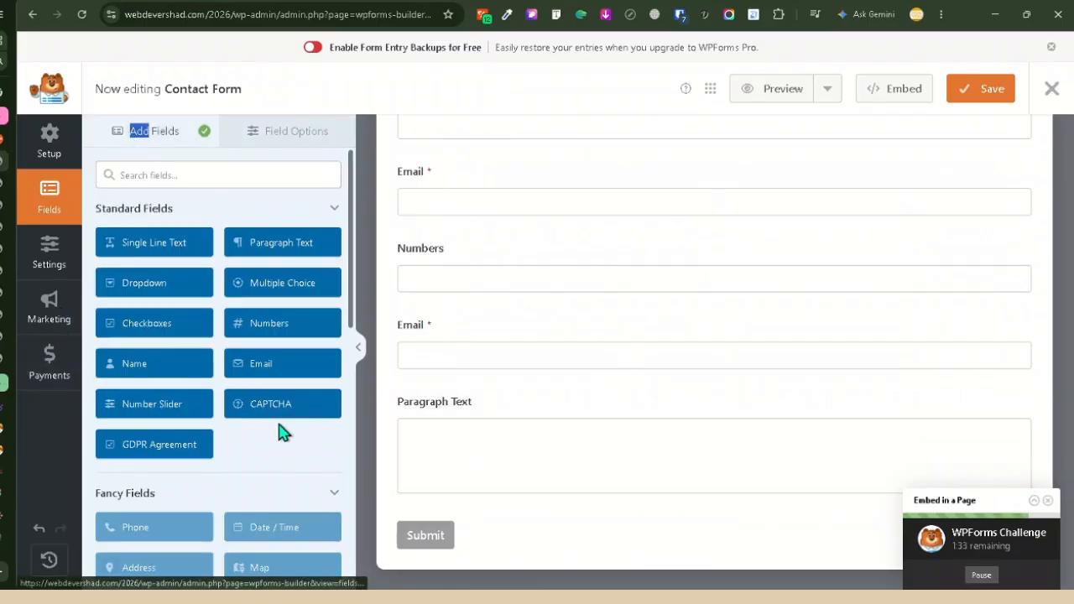
left_click(515, 497)
left_click(134, 132)
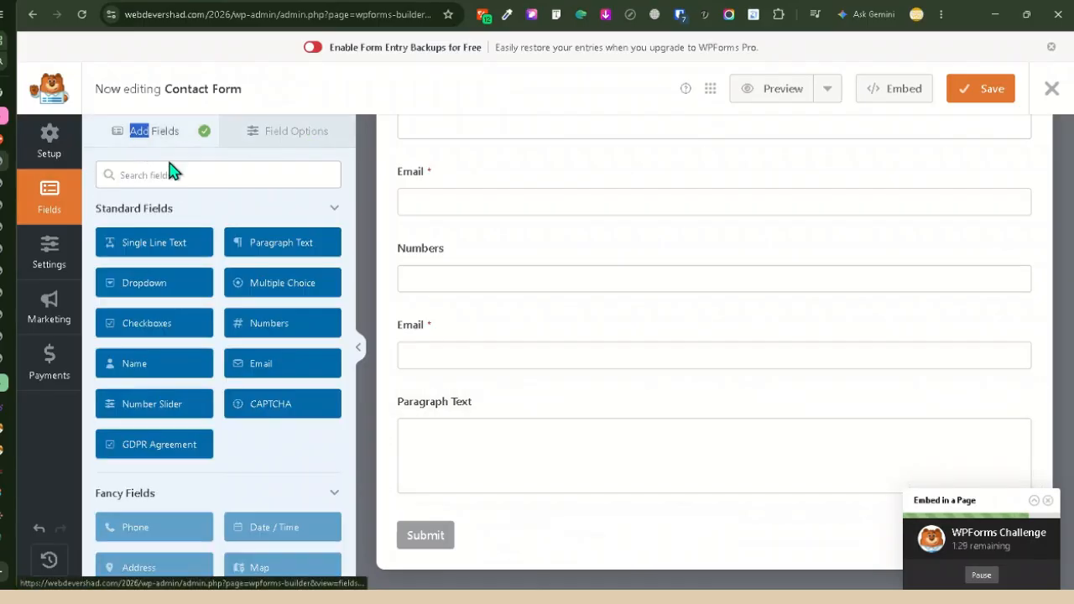
scroll(638, 417, "up", 2)
scroll(696, 433, "down", 2)
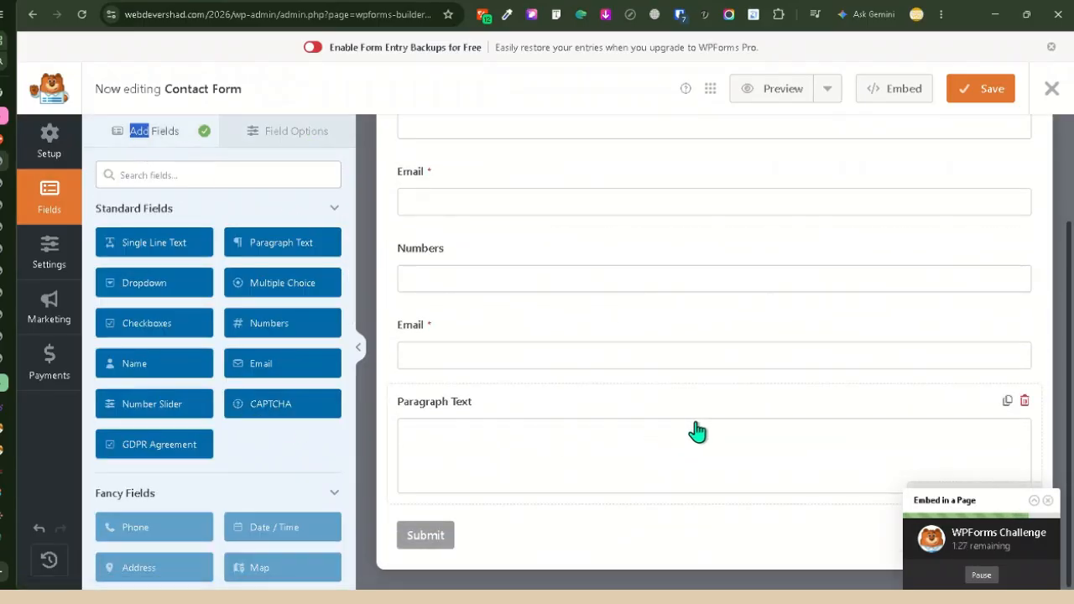
- Dismiss the WPForms Challenge widget and save the contact form
left_click(1046, 504)
scroll(619, 398, "up", 2)
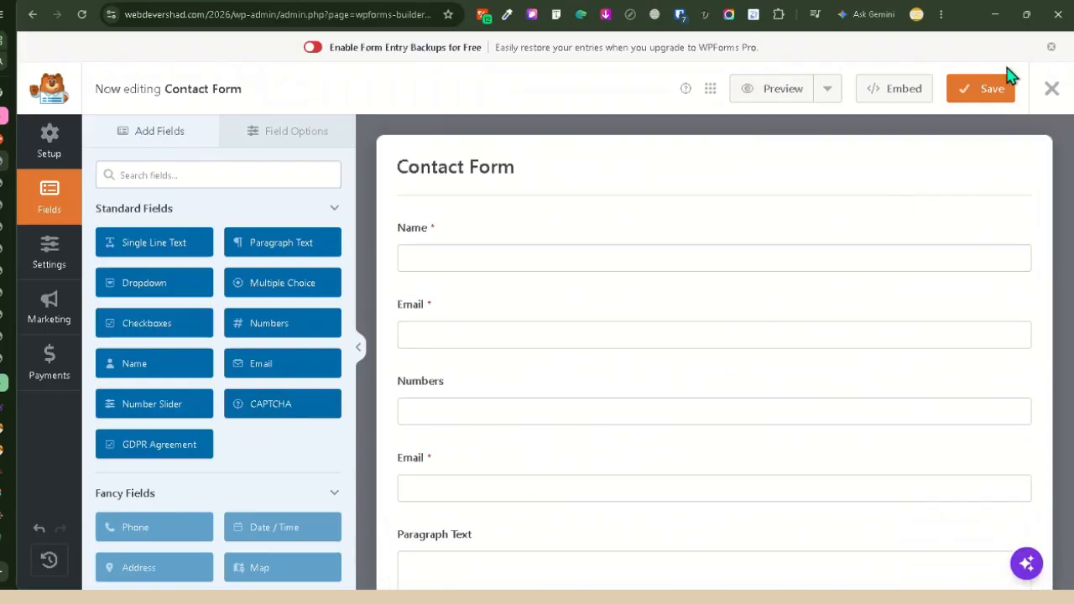
left_click(990, 94)
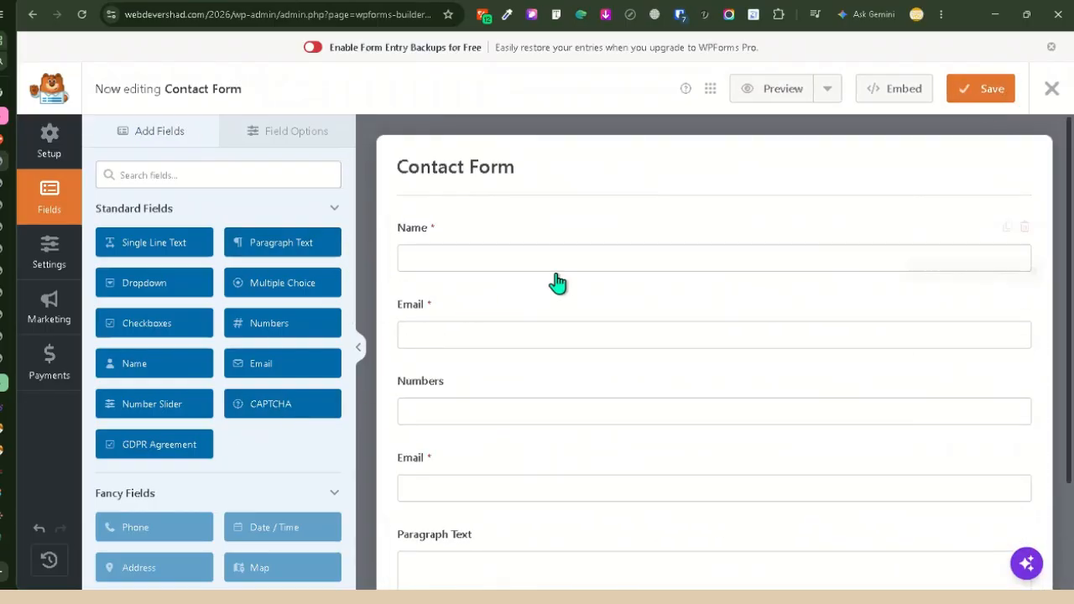
- Hide the Name field's label and set its placeholder to "Your Name" in the advanced options
left_click(518, 244)
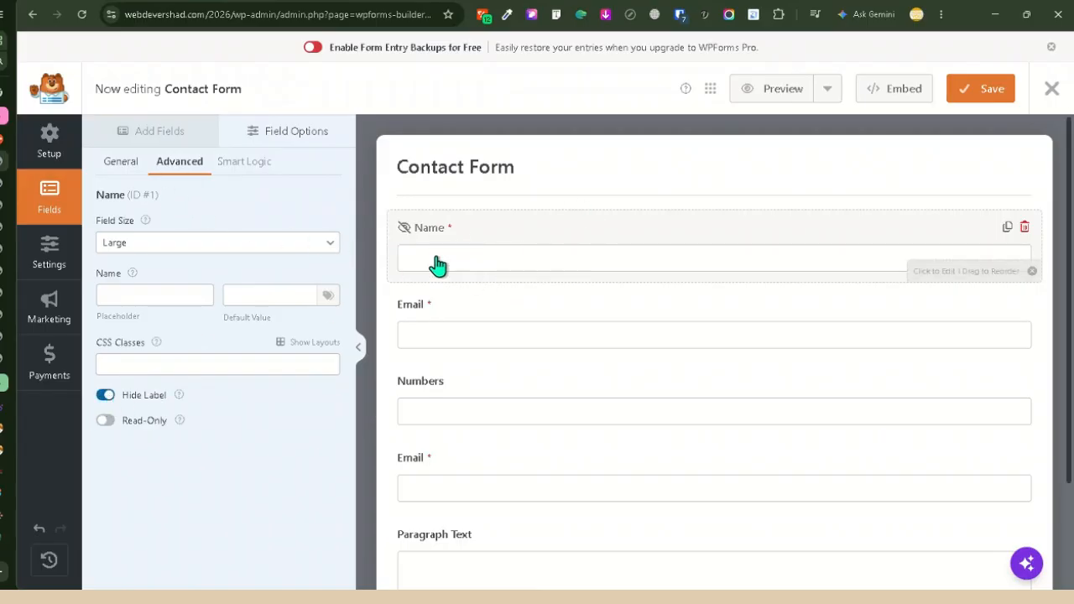
left_click(120, 163)
left_click(177, 162)
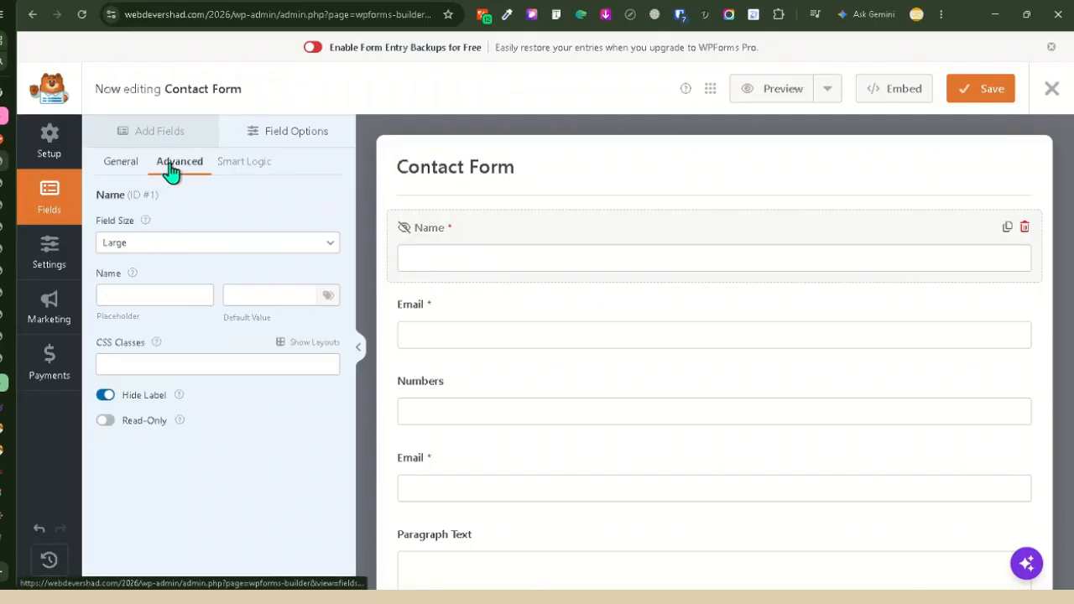
left_click(136, 295)
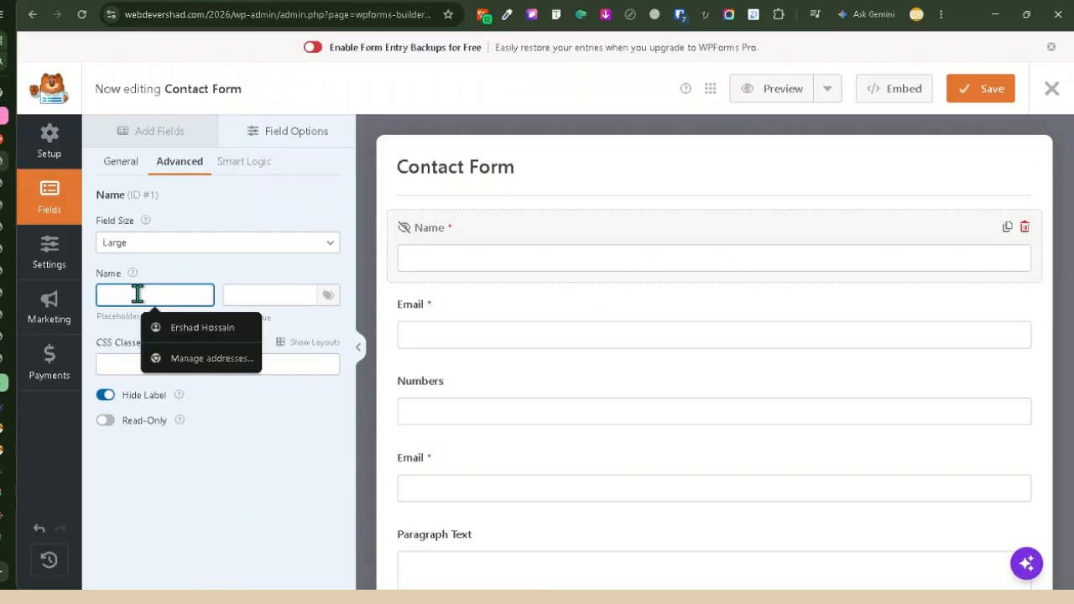
type("Your N")
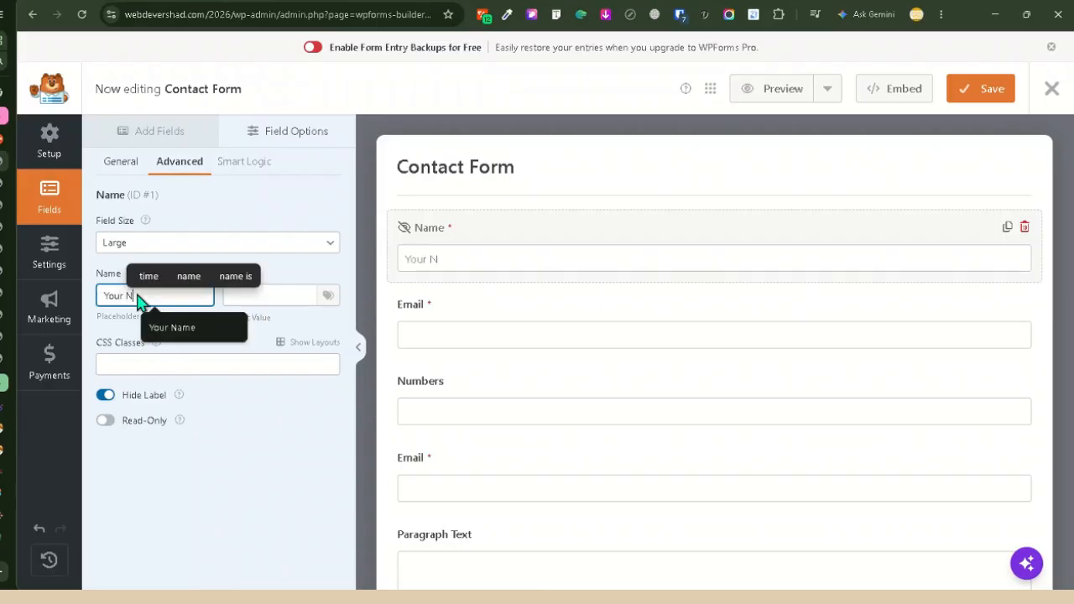
type("ame")
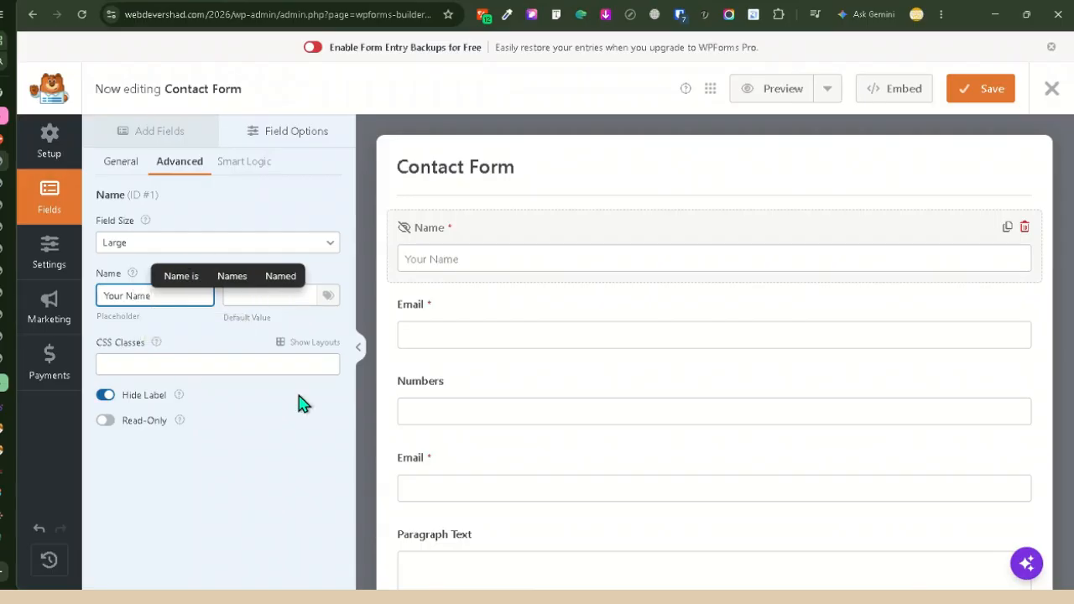
- Hide the first Email field's label and set its placeholder text to "Your Email"
left_click(534, 330)
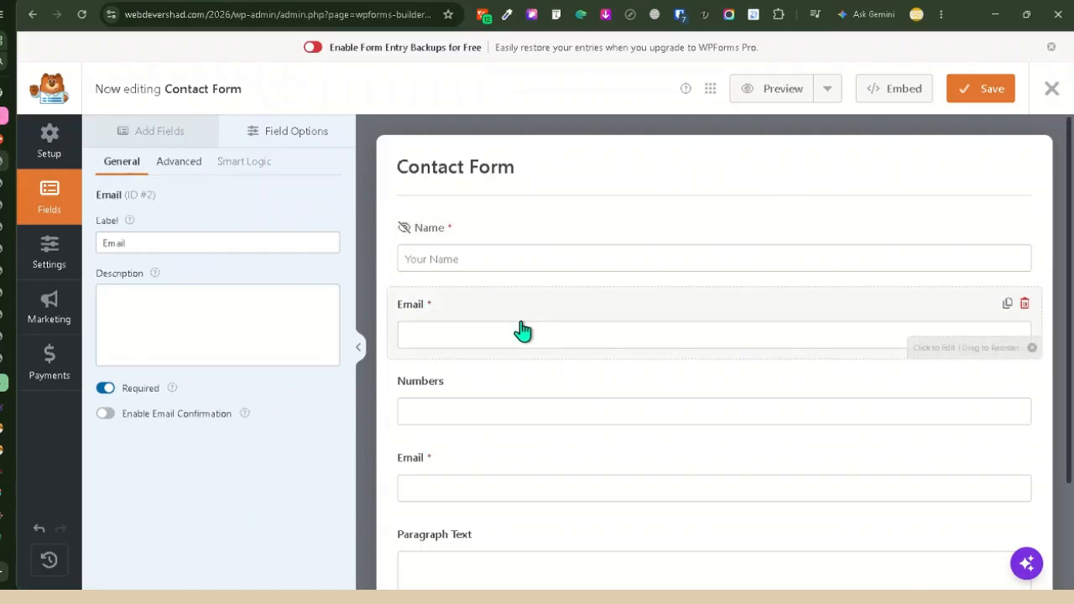
left_click(180, 167)
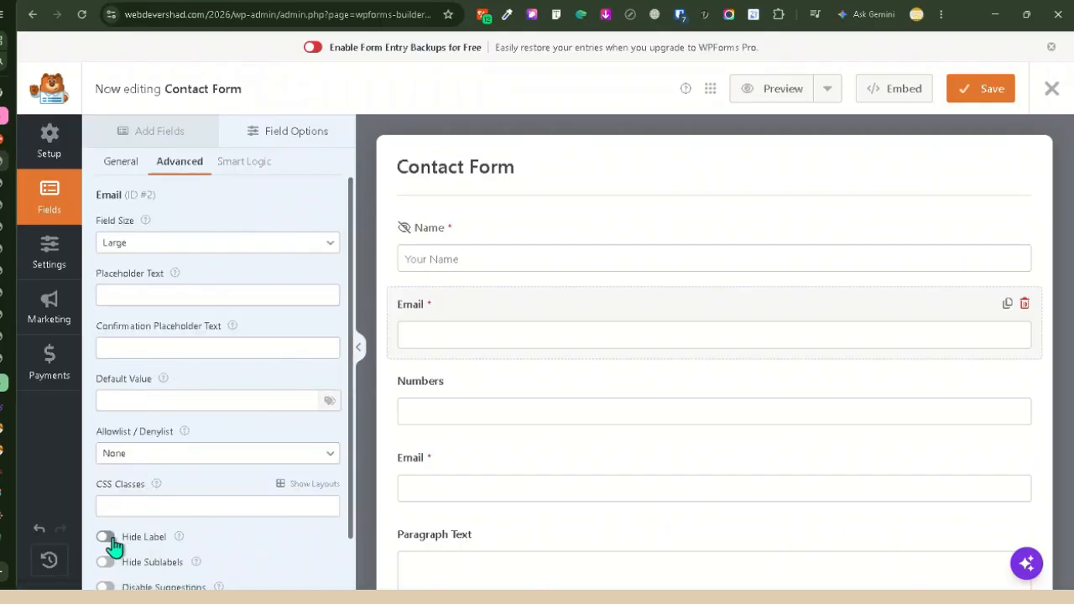
left_click(122, 294)
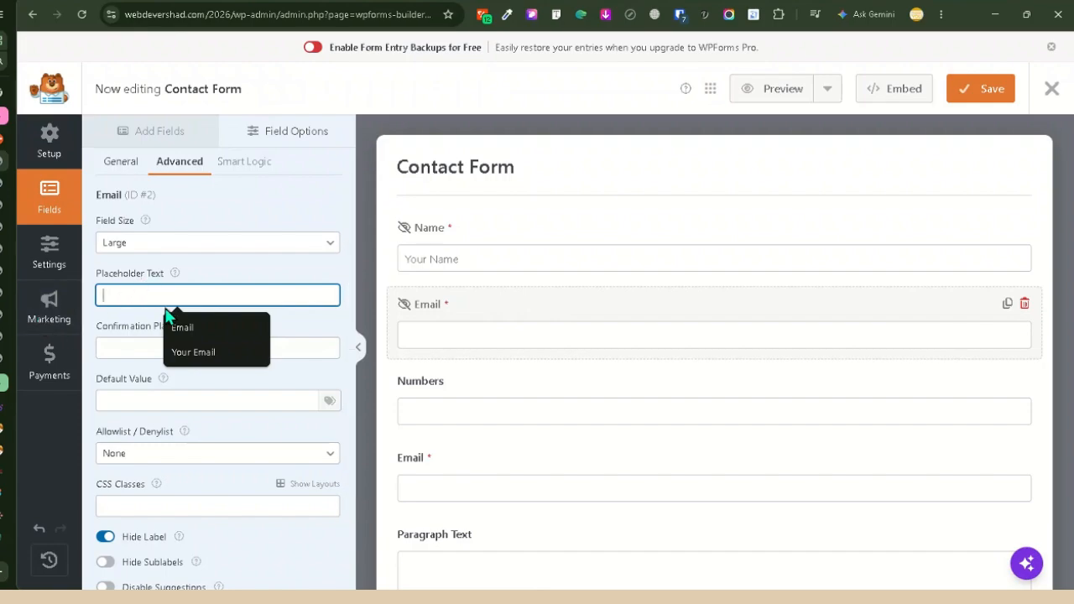
type("Your ")
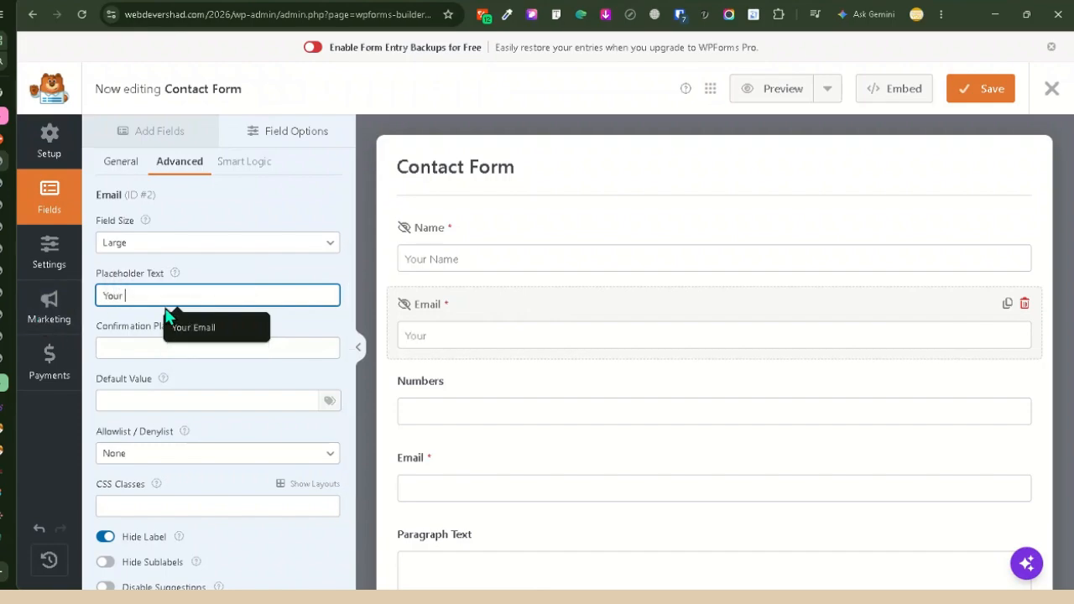
type("Email")
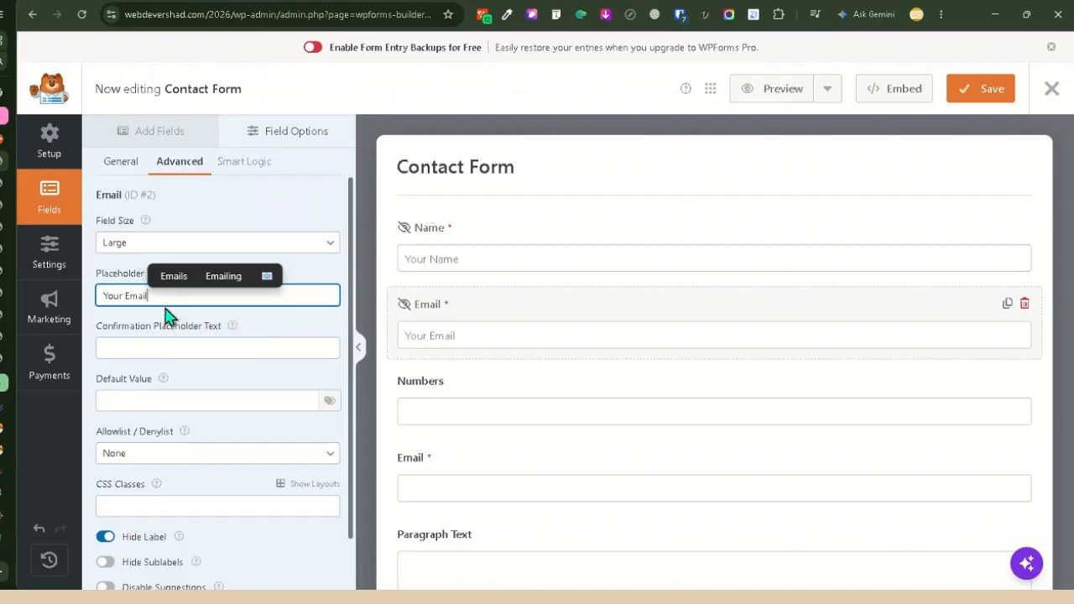
- Hide the Numbers field's label and set its placeholder text to "Your Phone Number"
left_click(529, 414)
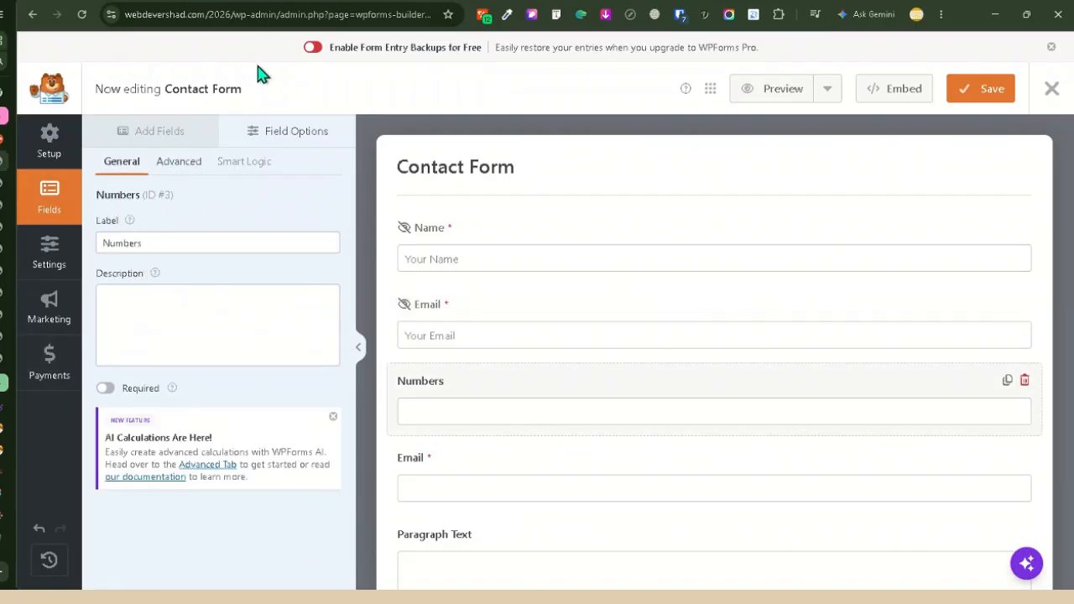
left_click(186, 165)
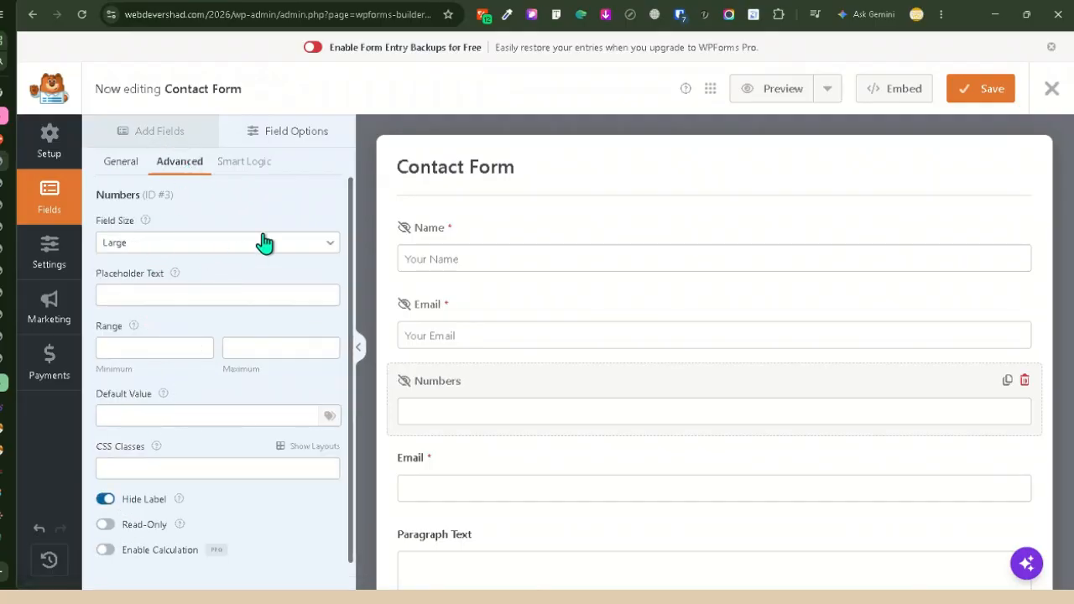
left_click(131, 291)
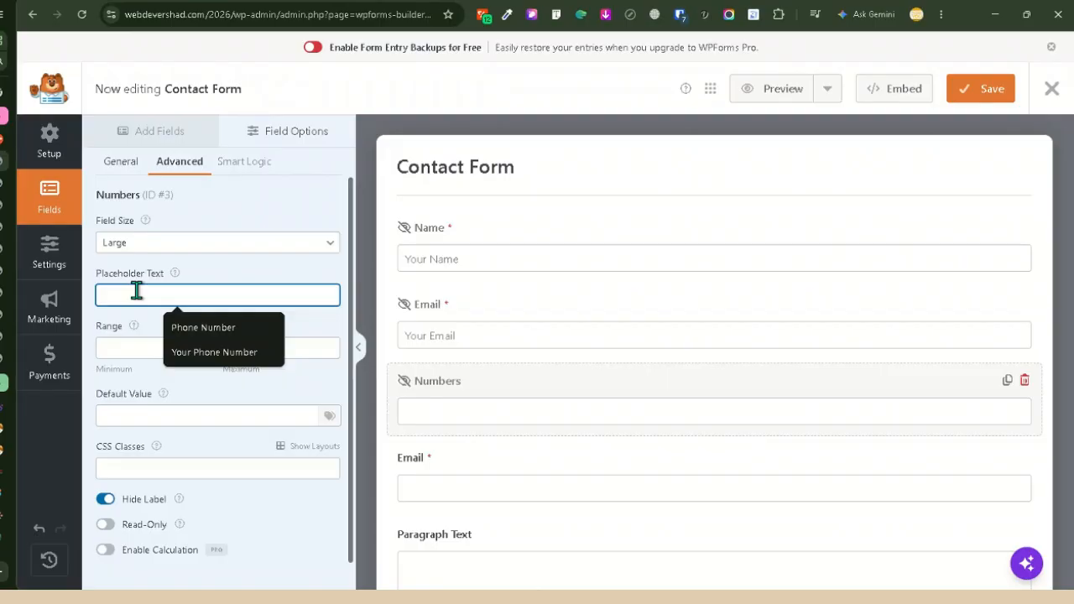
type("Your")
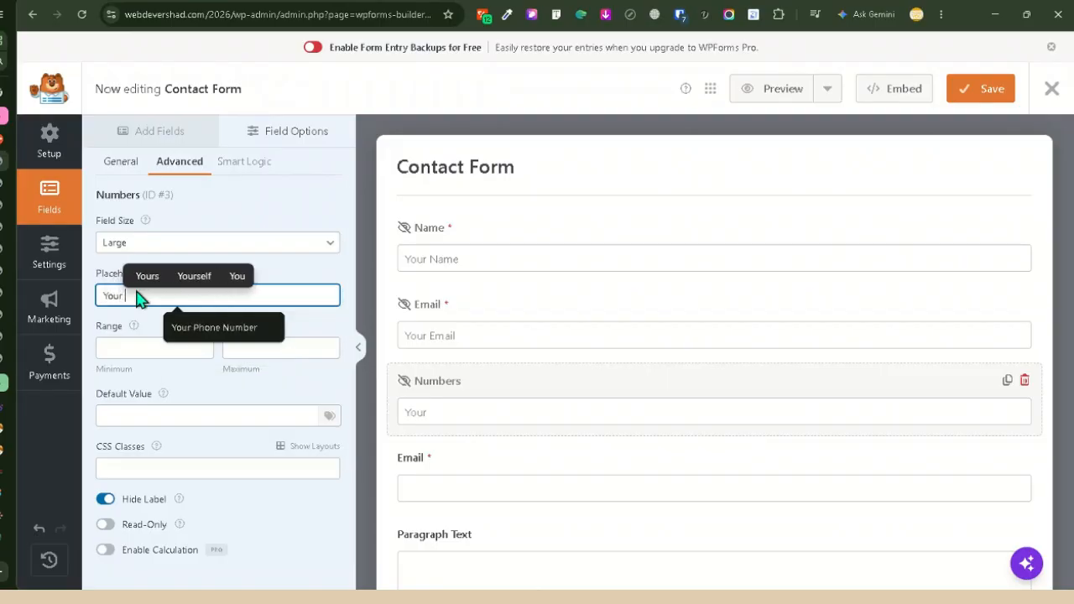
type(" Phone")
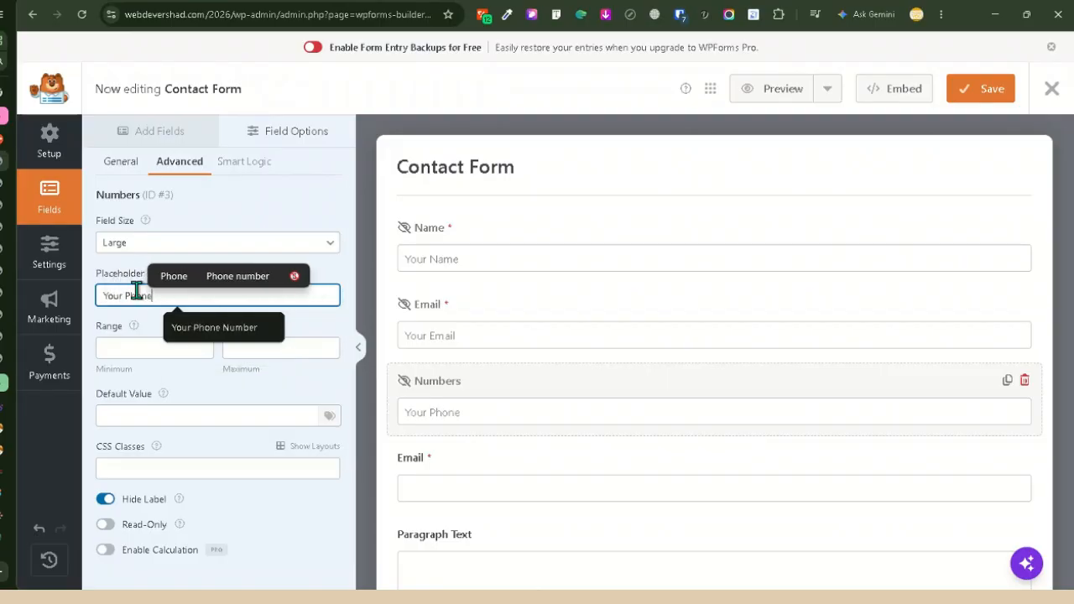
type(" Numbe")
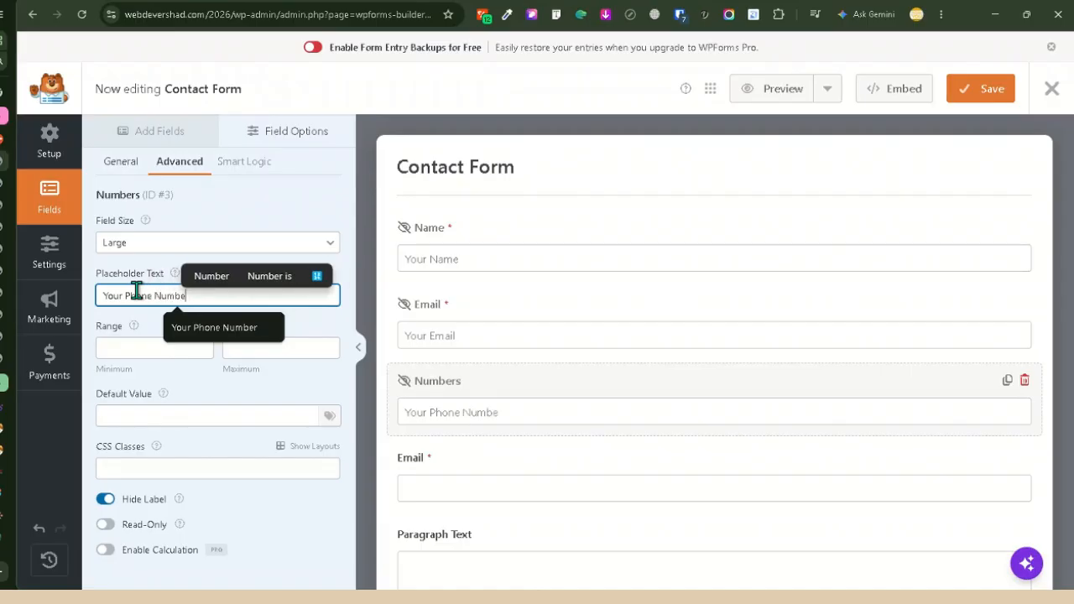
type("r")
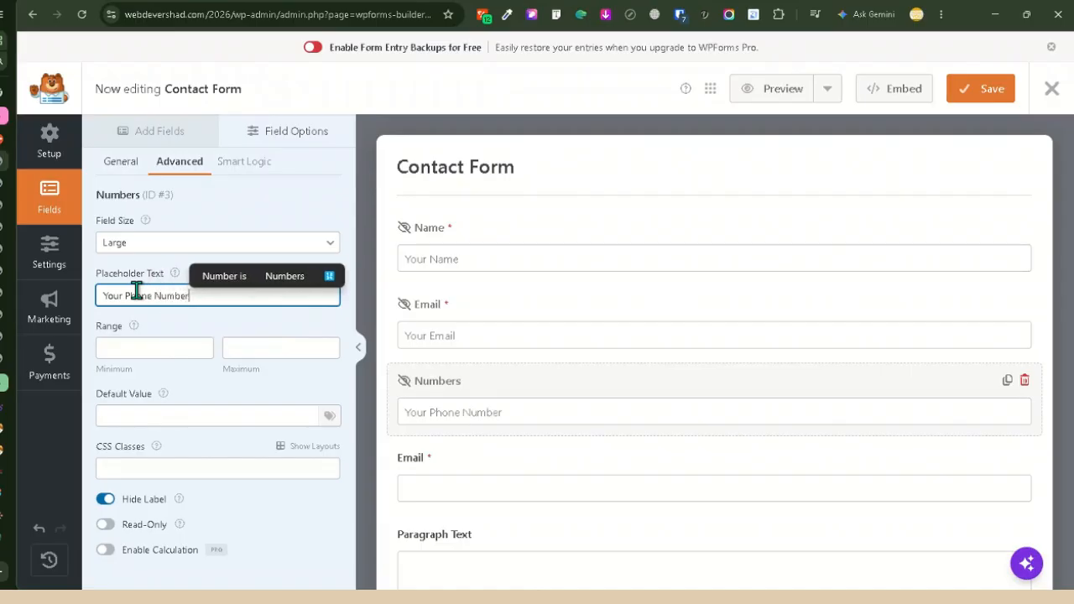
- Delete the second Email field below the Numbers field and confirm the deletion
left_click(473, 492)
left_click(1024, 457)
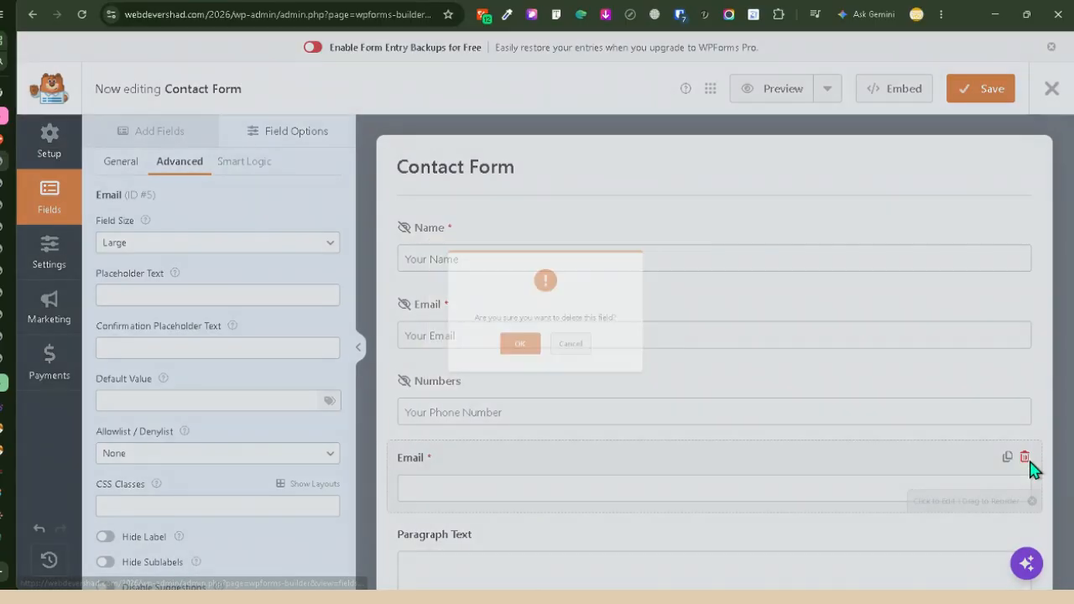
left_click(523, 360)
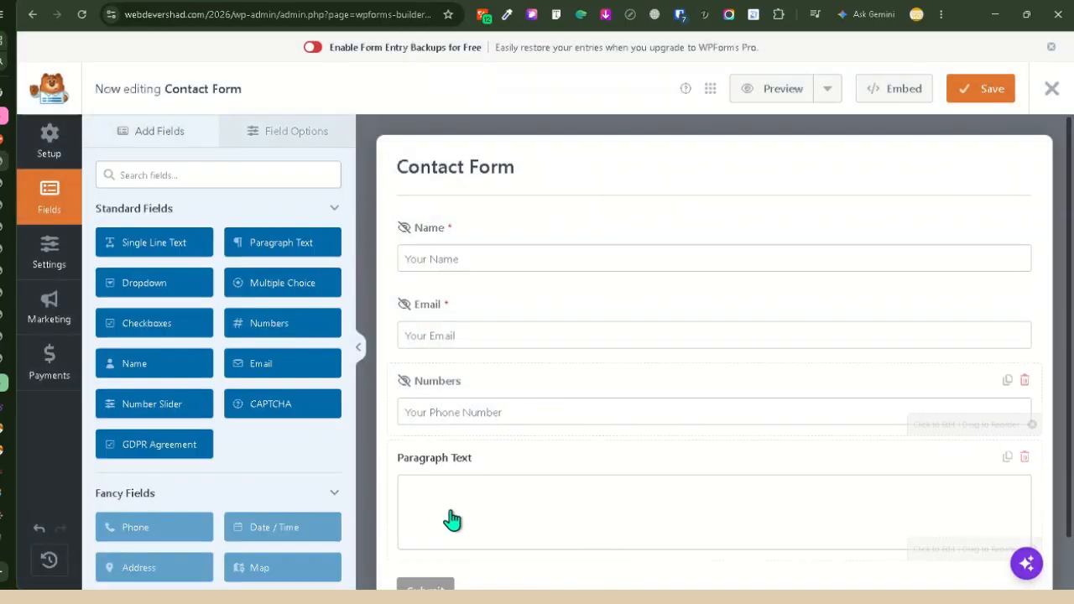
- Hide the Paragraph Text field's label and enter "Your massege" as its placeholder text
left_click(559, 525)
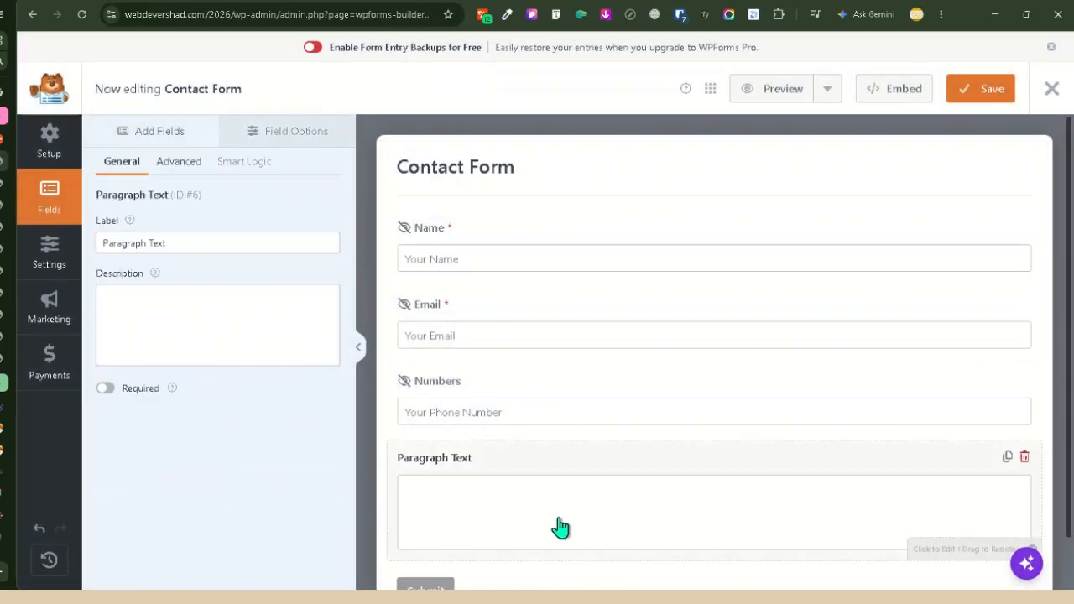
left_click(174, 166)
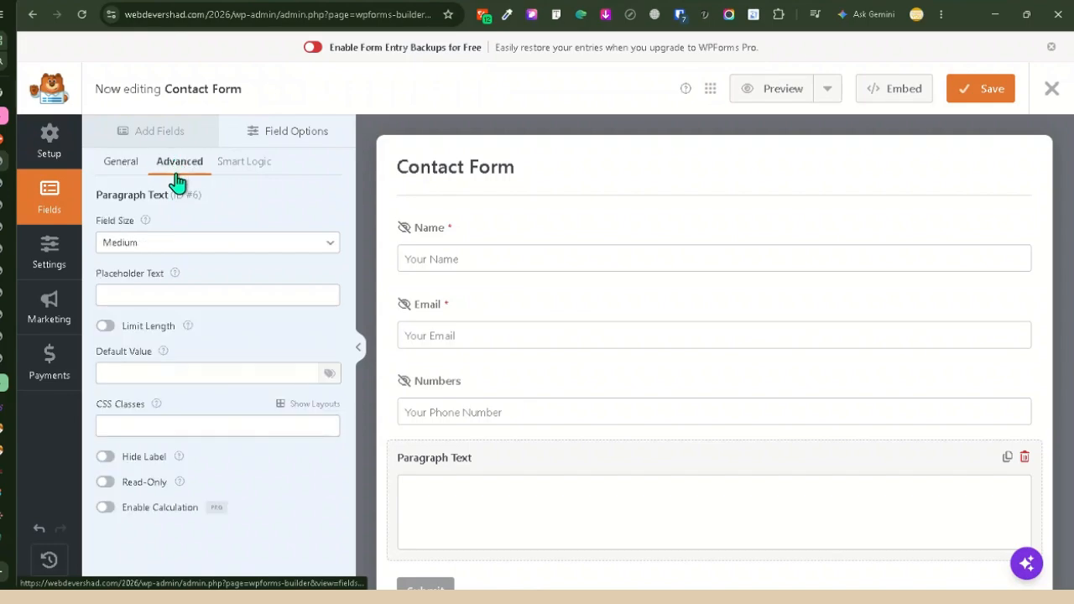
left_click(109, 457)
left_click(134, 296)
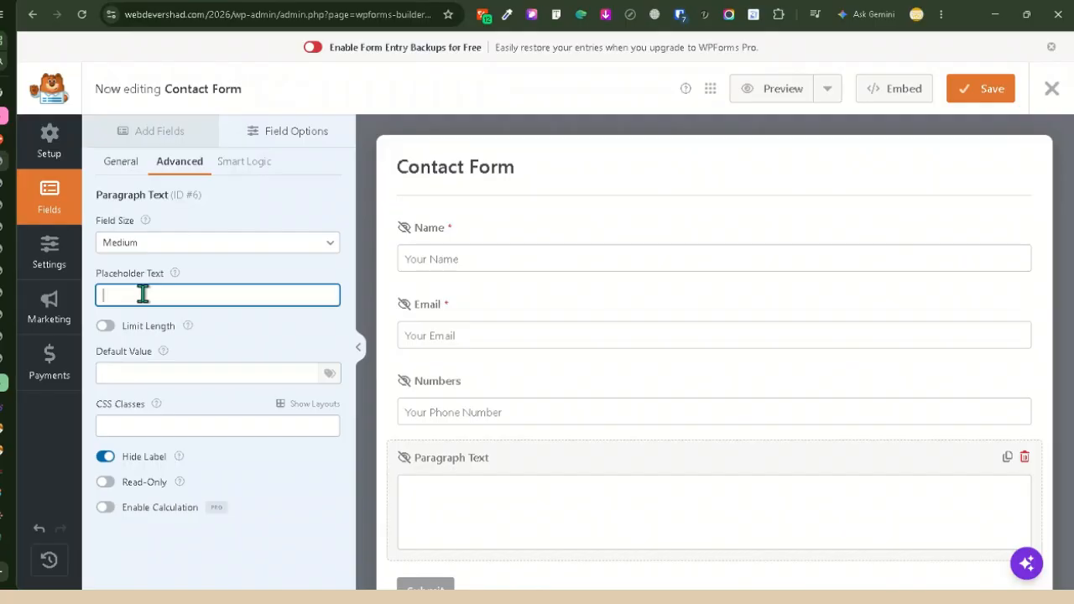
type("Your ma")
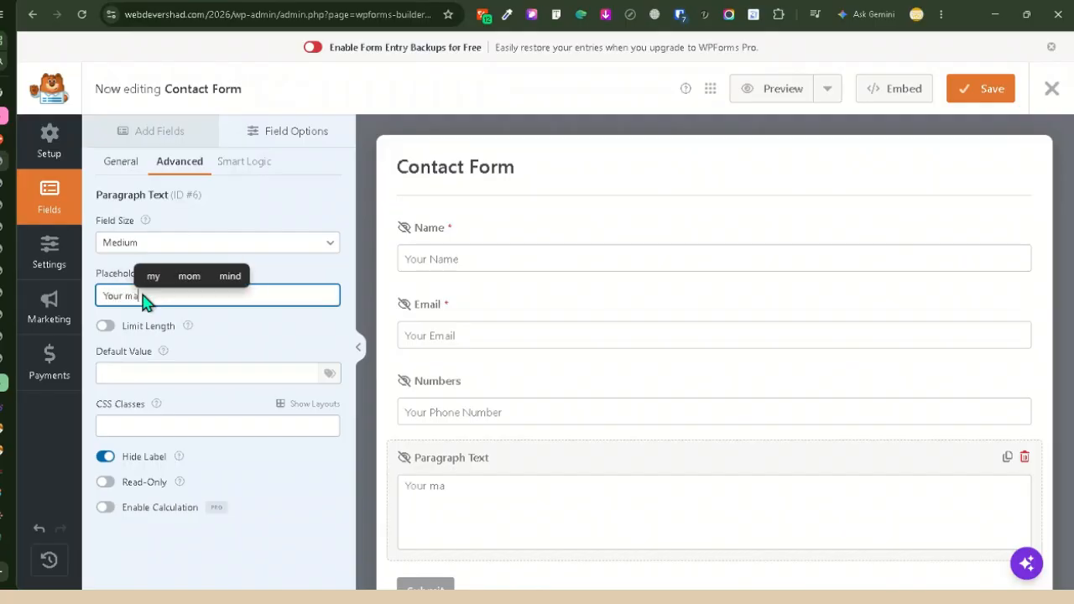
type("ss")
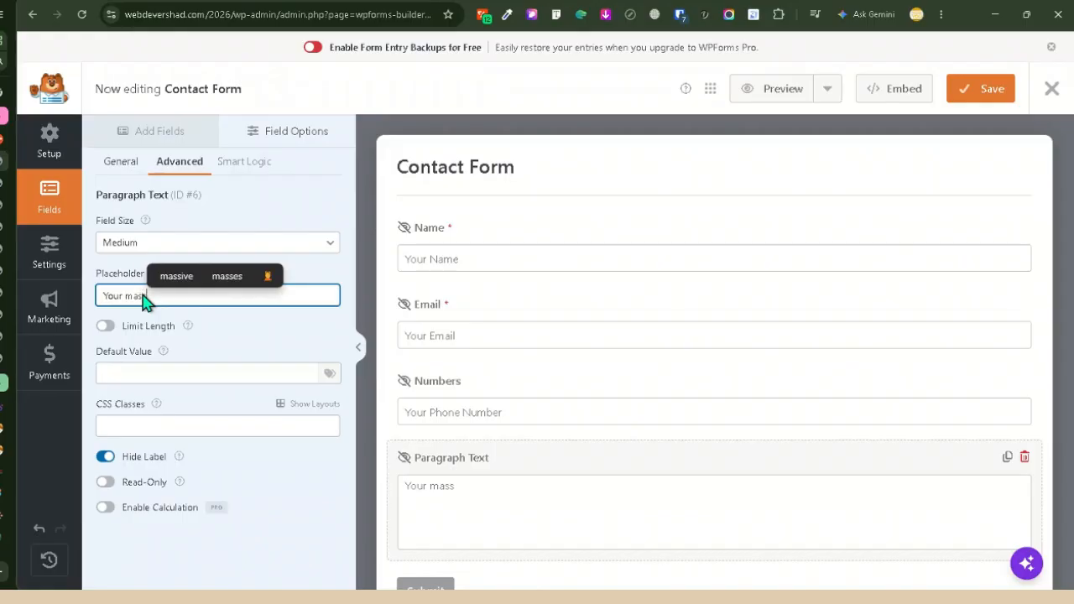
type("eg")
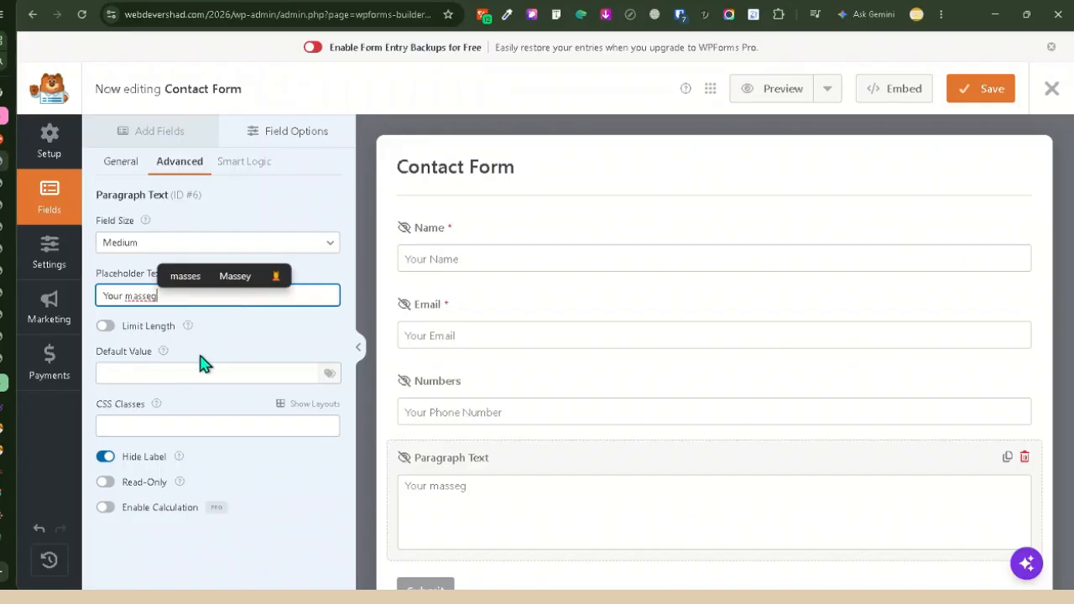
type("e")
- Change the Paragraph Text field's placeholder text to "Your massage" and save the form
right_click(143, 308)
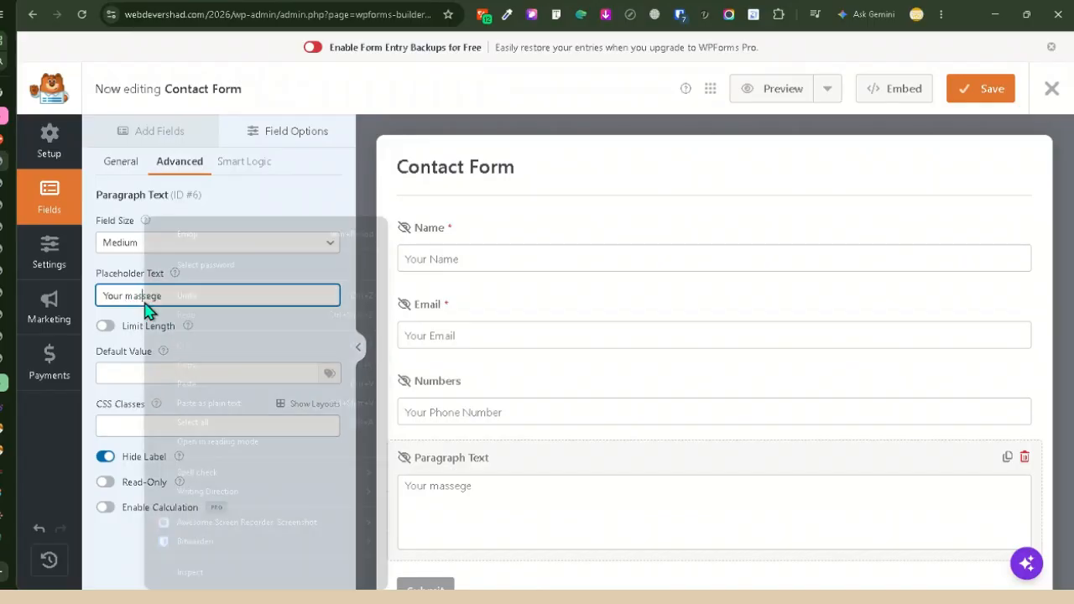
left_click(134, 298)
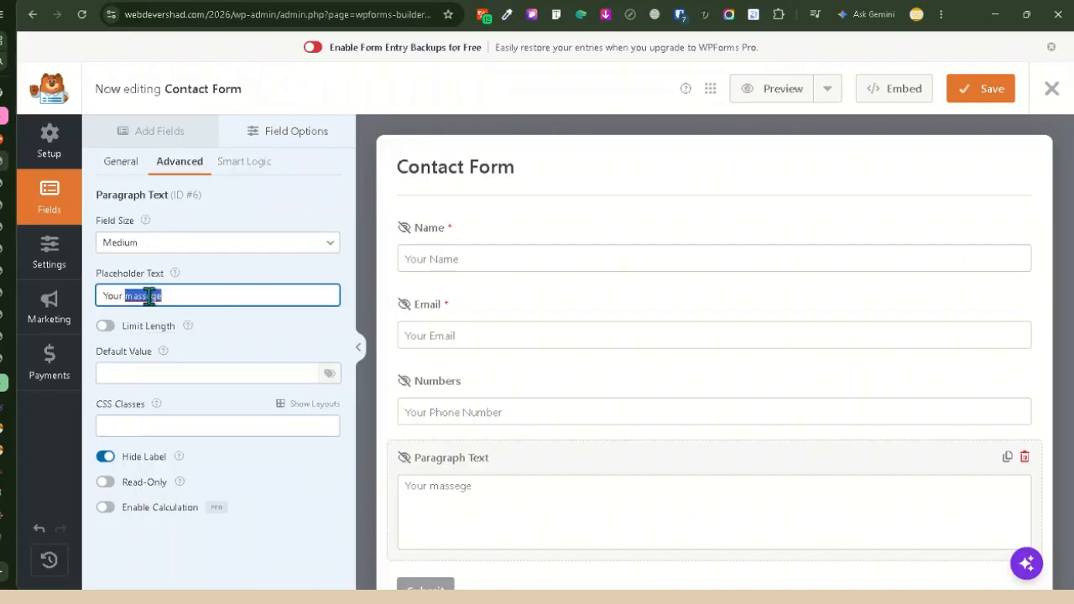
right_click(149, 296)
left_click(239, 158)
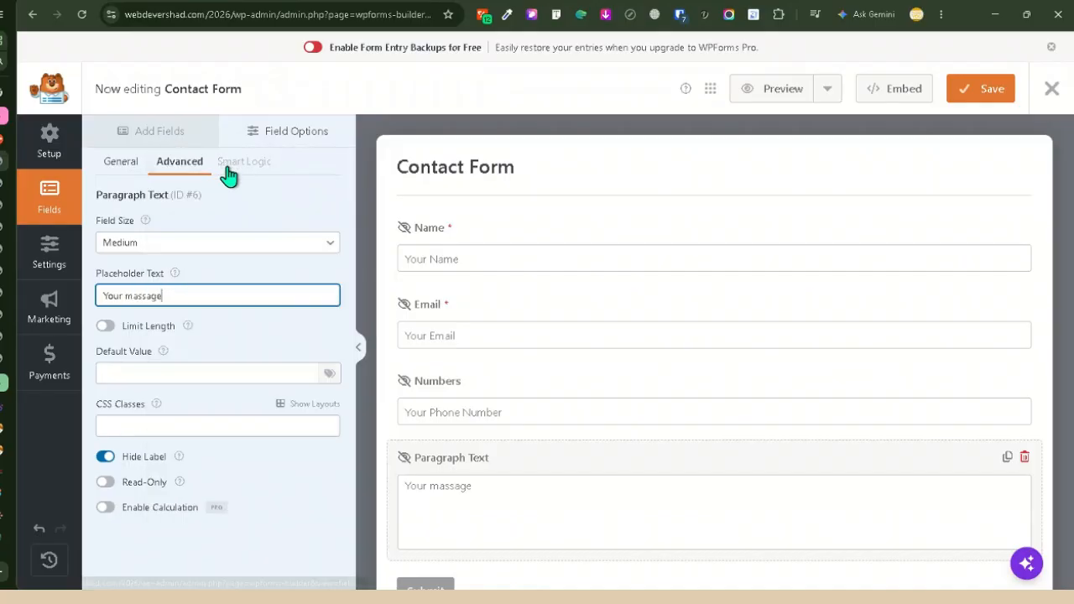
left_click(990, 94)
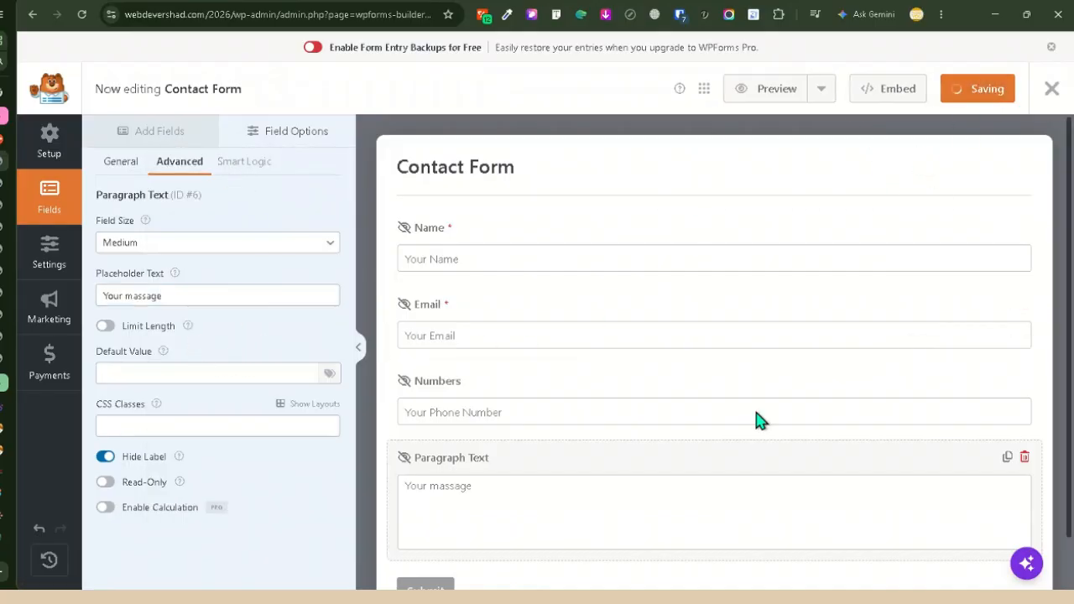
scroll(625, 466, "down", 1)
scroll(625, 453, "up", 1)
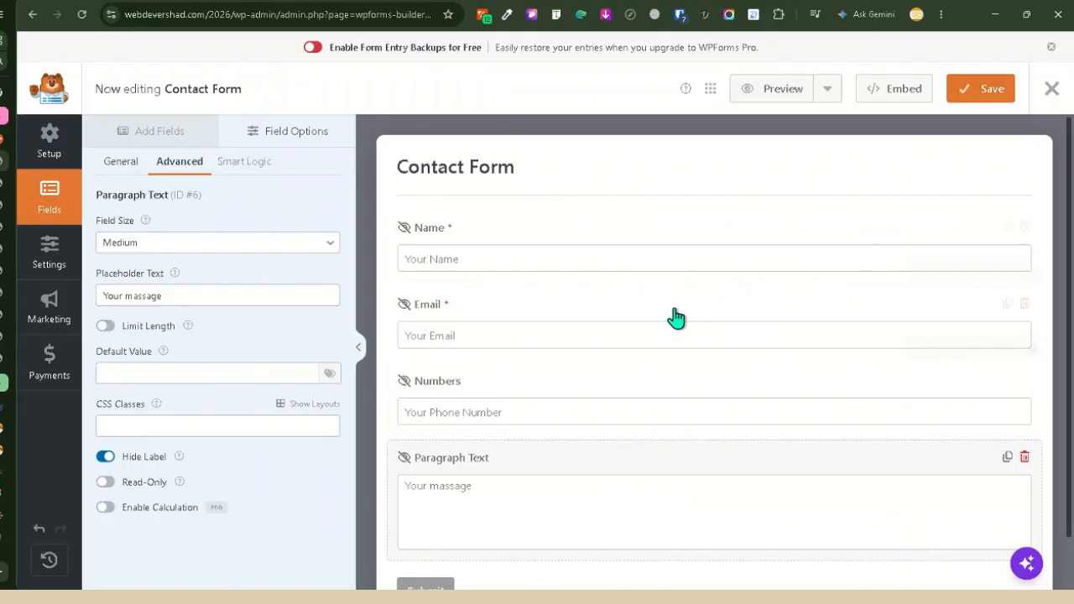
- Open the form's theme settings and look through the available themes
left_click(46, 260)
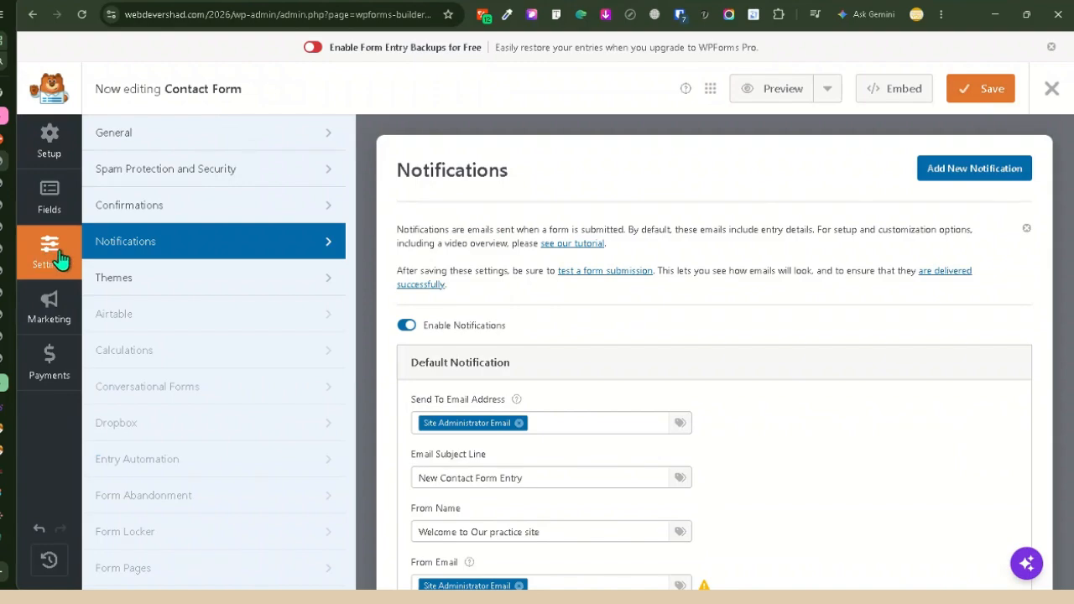
left_click(160, 281)
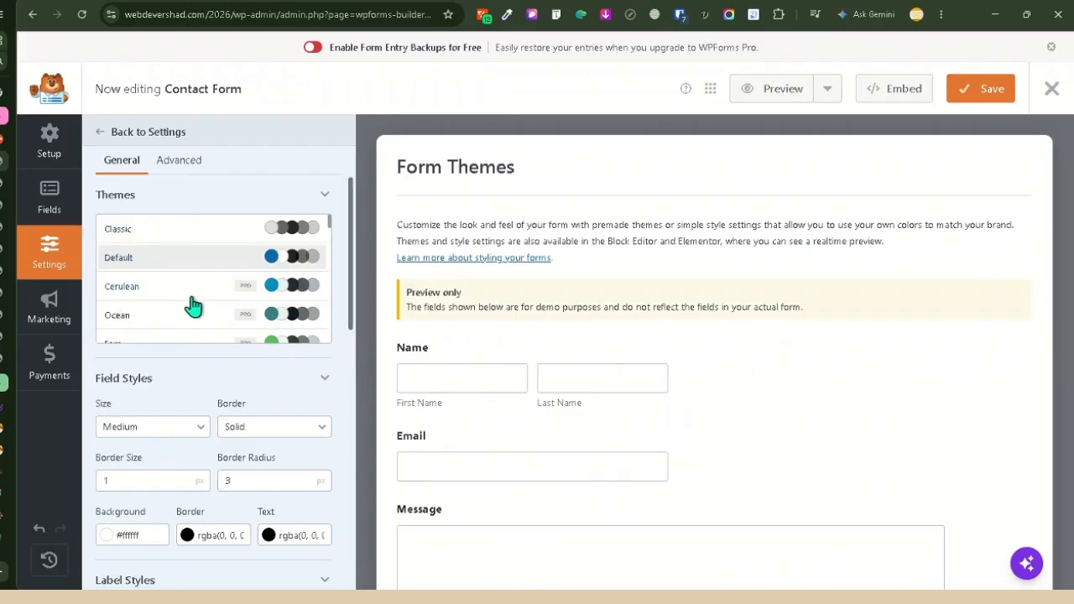
scroll(228, 307, "down", 3)
scroll(211, 293, "up", 3)
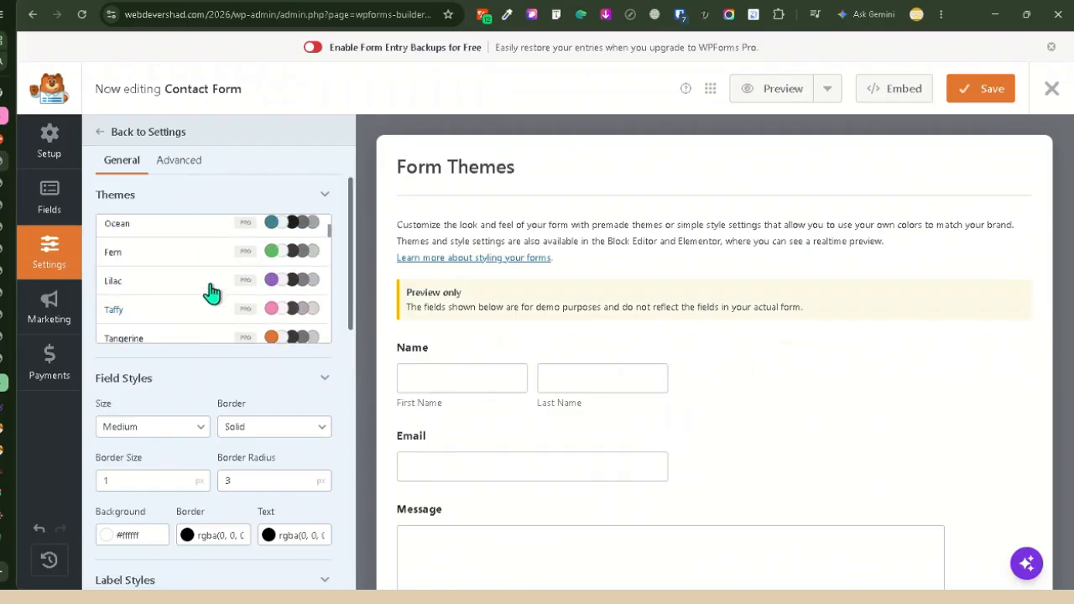
- Try to apply the Taffy theme to the form
scroll(224, 295, "down", 3)
left_click(206, 274)
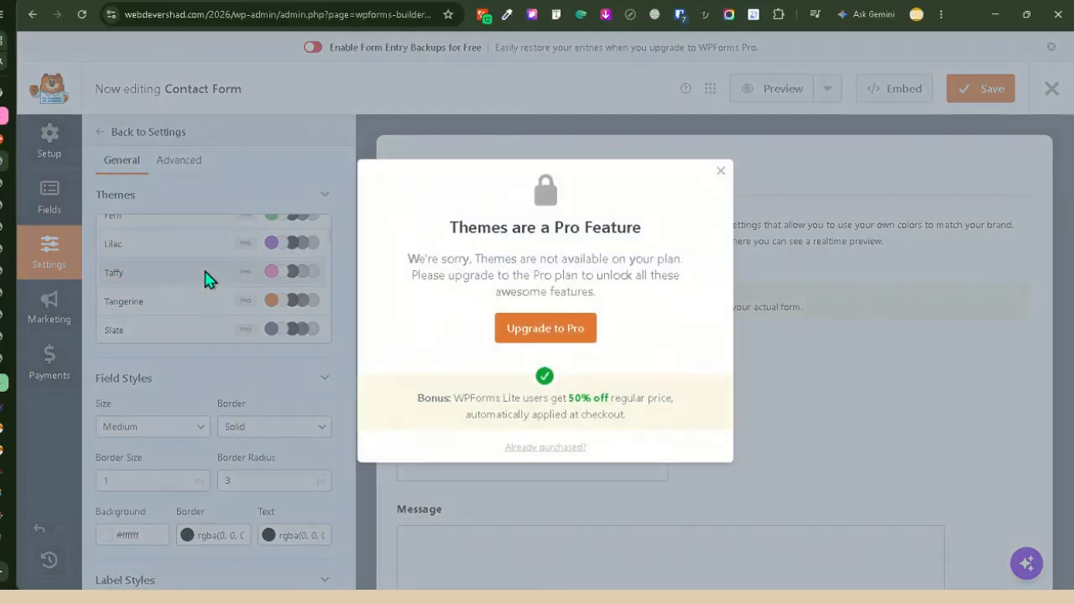
double_click(422, 258)
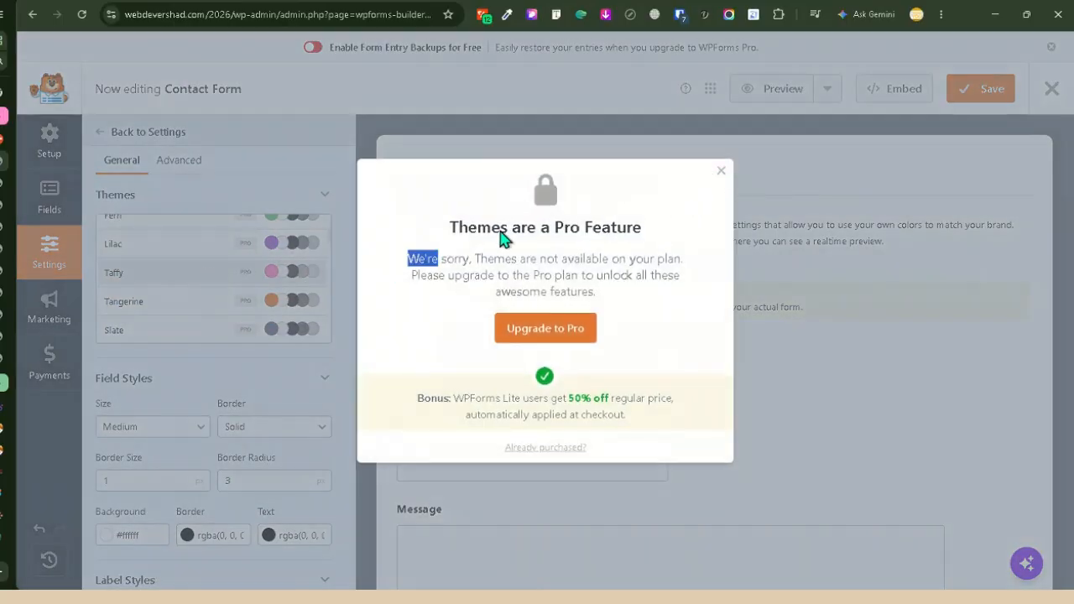
left_click(721, 170)
scroll(277, 300, "up", 3)
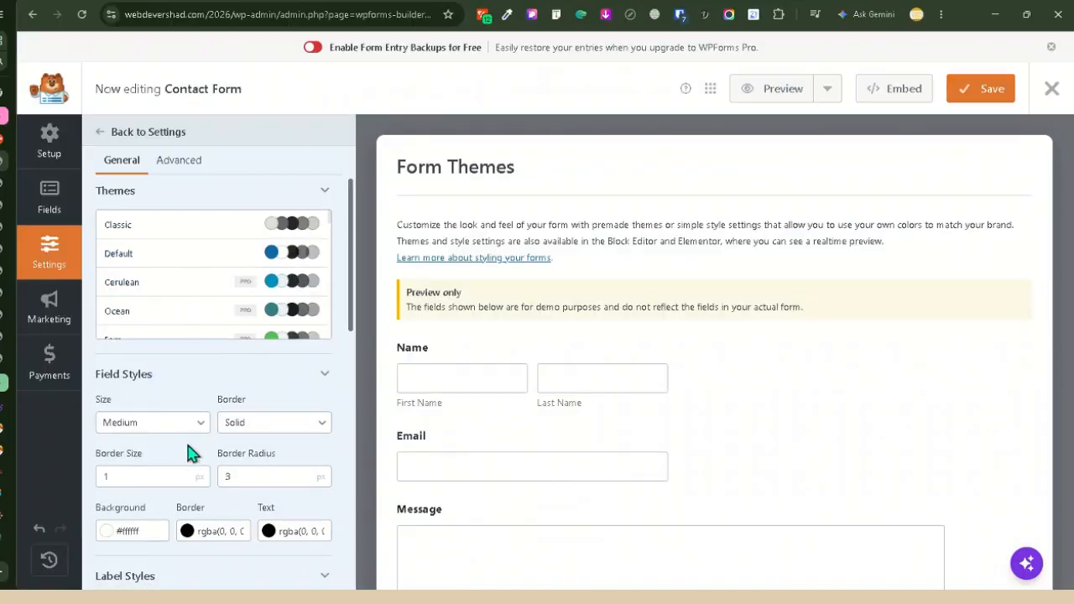
- Try the Large size in the field styles and settle on Small for the form fields
scroll(204, 324, "down", 3)
scroll(185, 334, "up", 3)
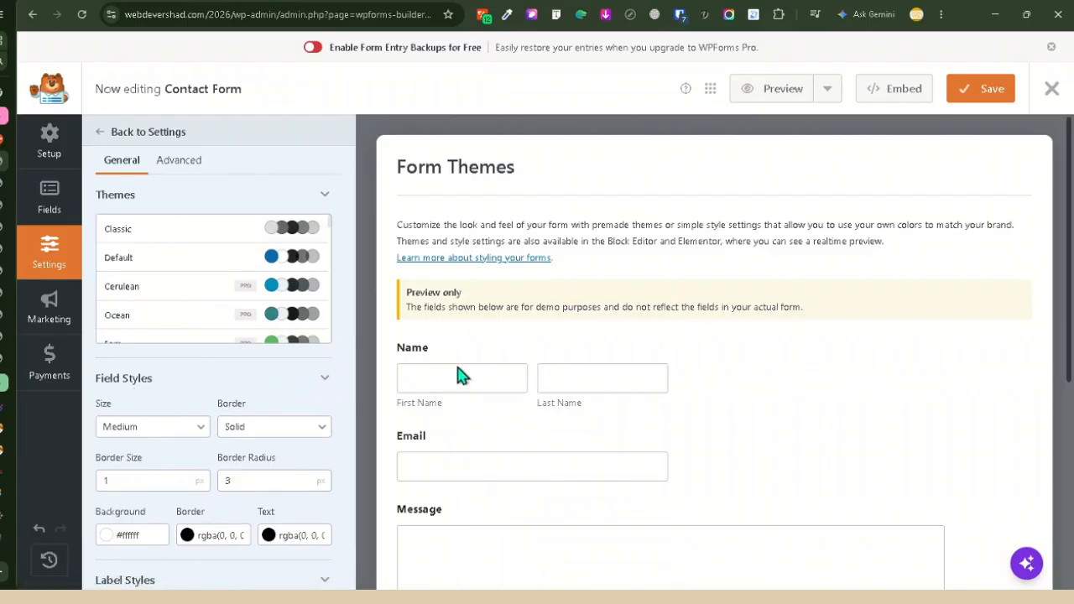
left_click(201, 429)
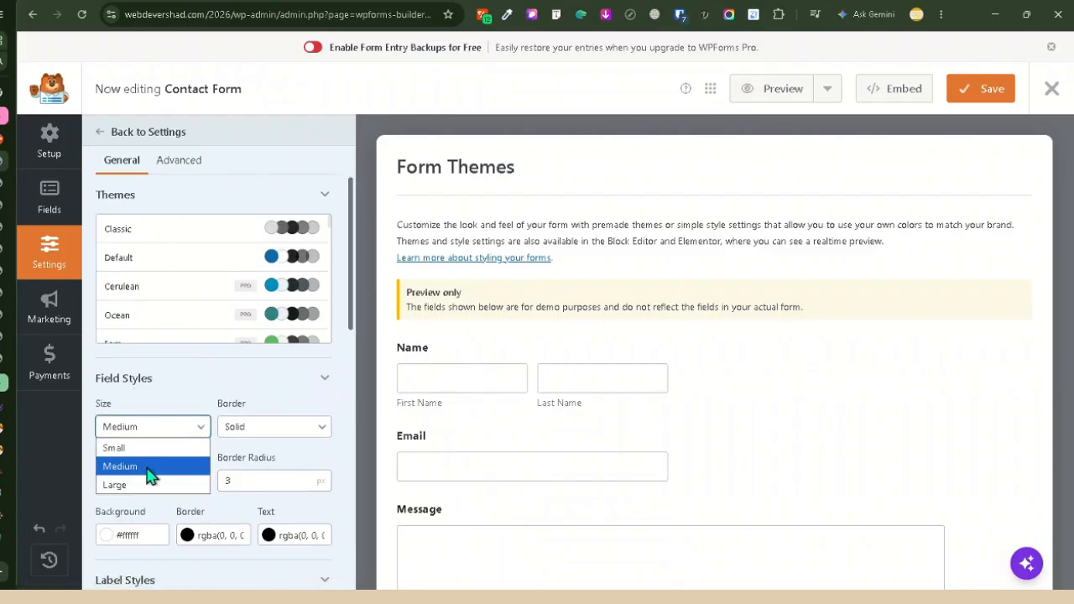
left_click(116, 485)
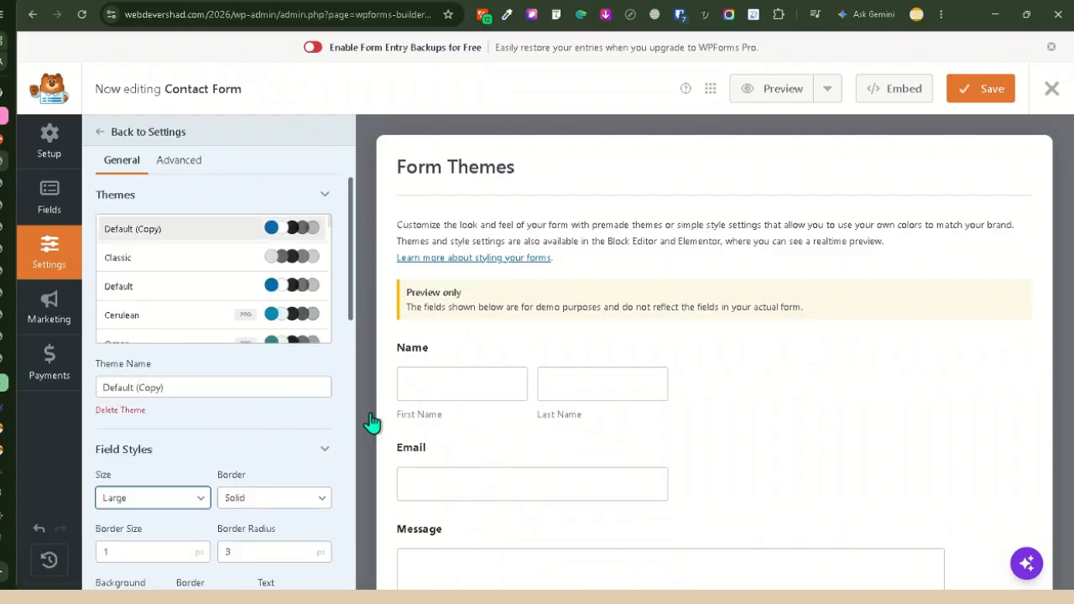
left_click(196, 498)
left_click(139, 518)
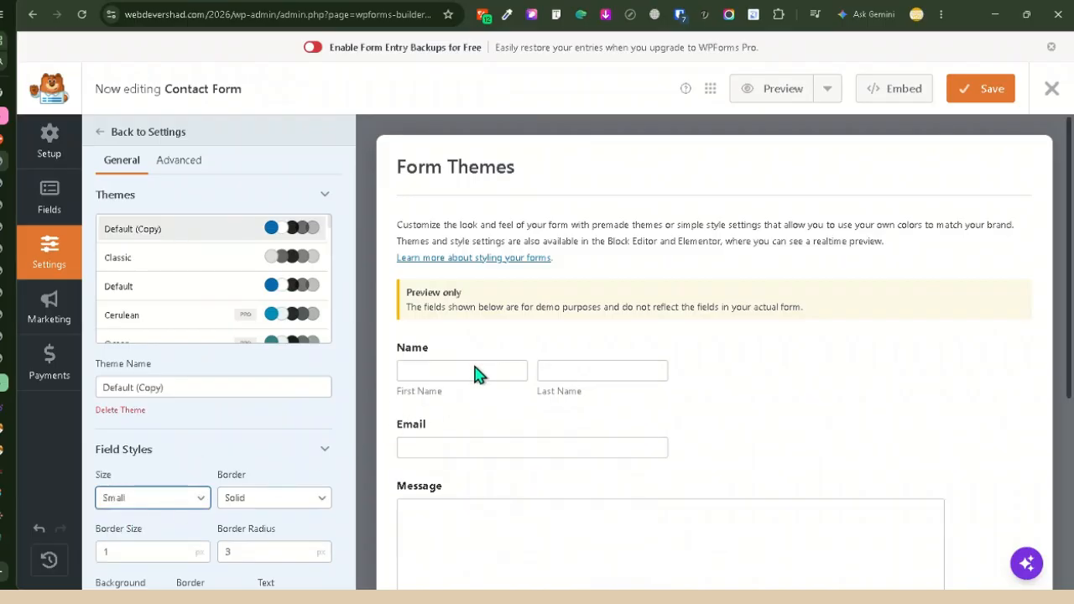
- Choose the Solid border style for the form fields and set their border radius to 10 px
left_click(262, 502)
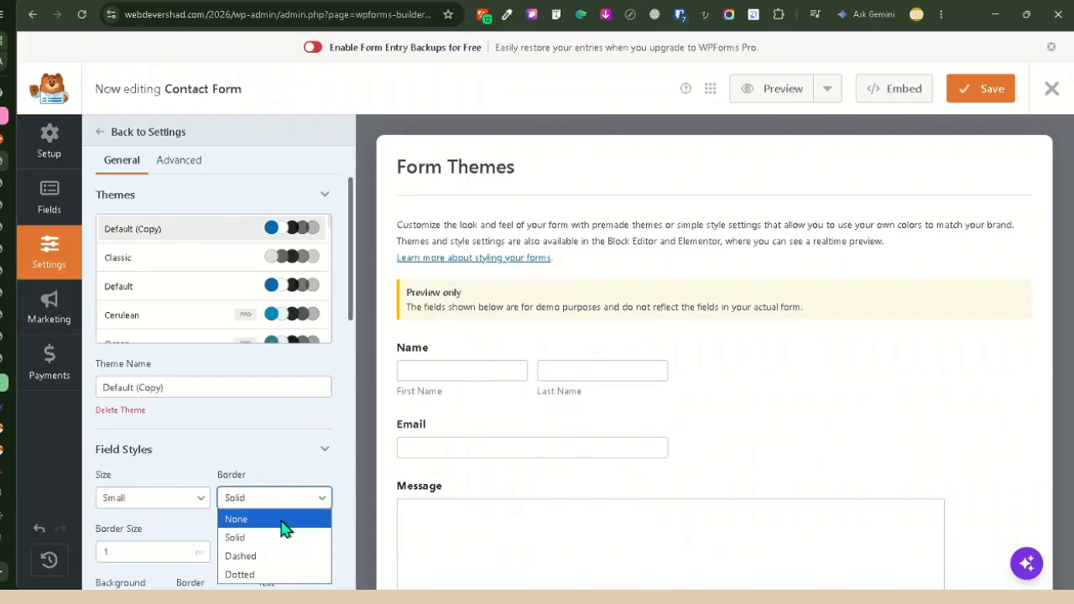
left_click(245, 538)
scroll(285, 437, "down", 2)
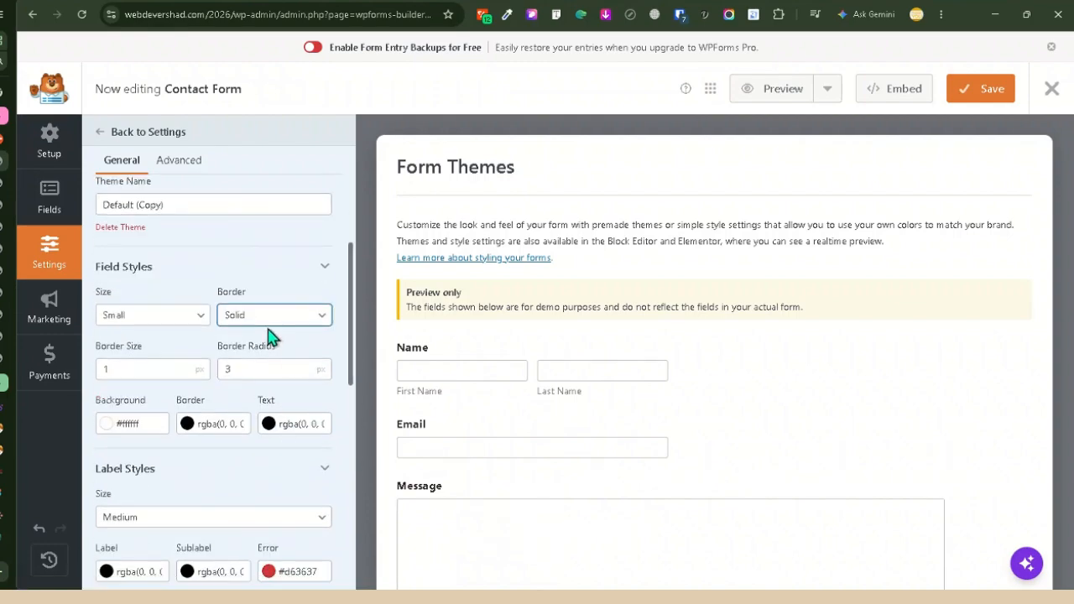
left_click(113, 371)
key("Tab")
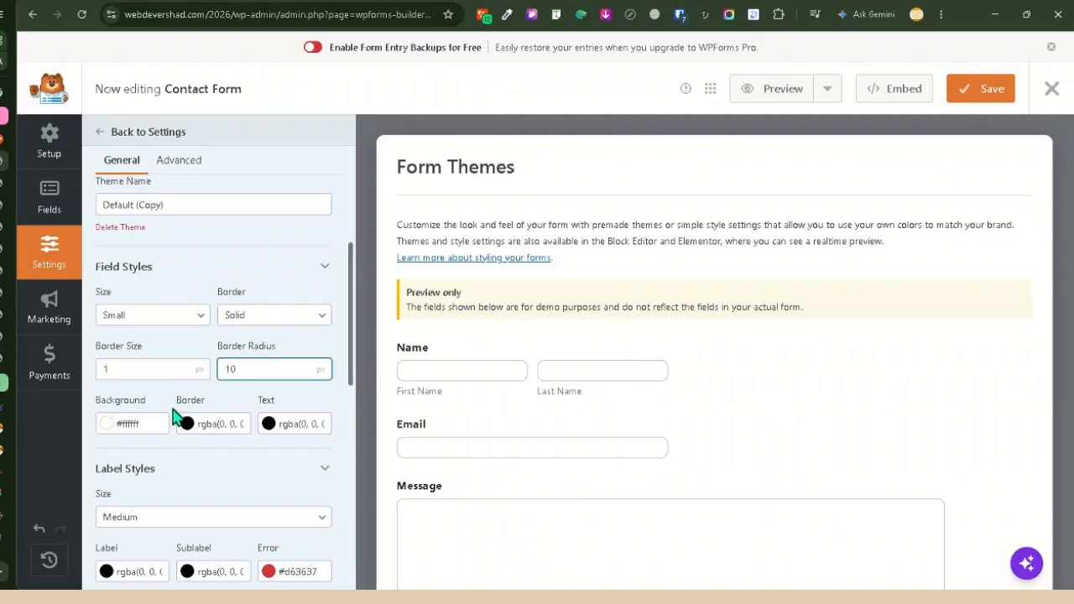
- Set the field background colour to the muted red #bf8282
left_click(107, 431)
left_click(142, 453)
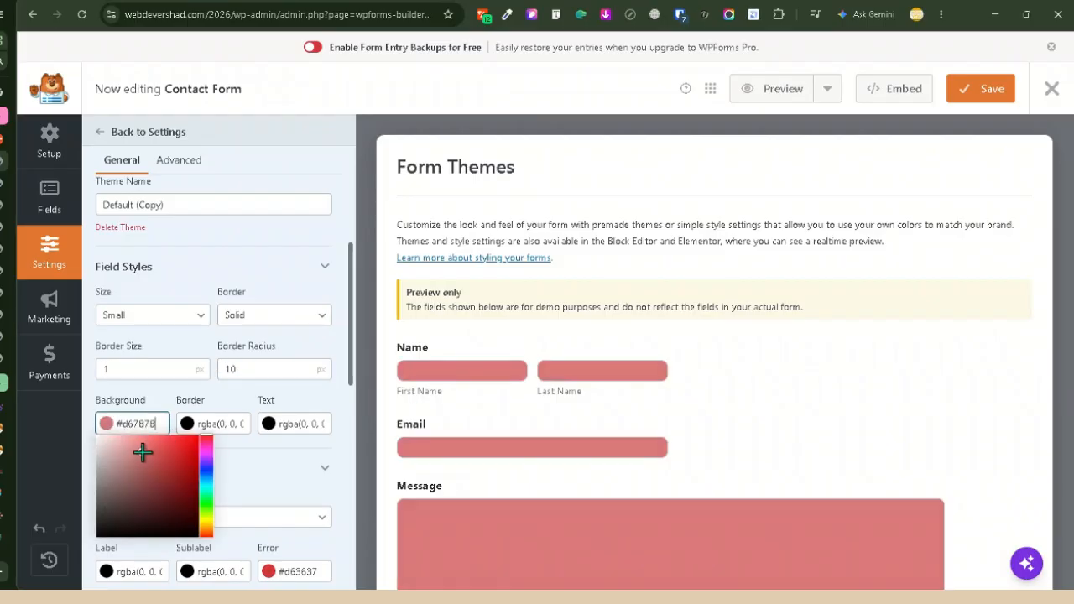
mouse_move(142, 453)
left_mouse_down()
mouse_move(128, 448)
mouse_move(128, 462)
left_mouse_up()
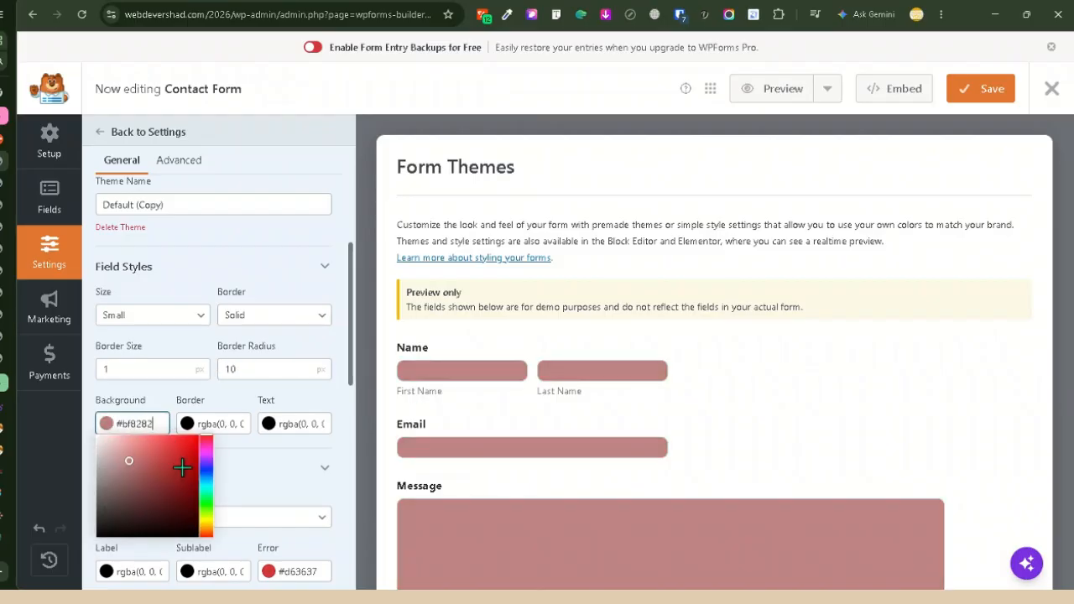
left_click(282, 471)
- Set the field border colour to the dark purple #4c1d8a
left_click(190, 430)
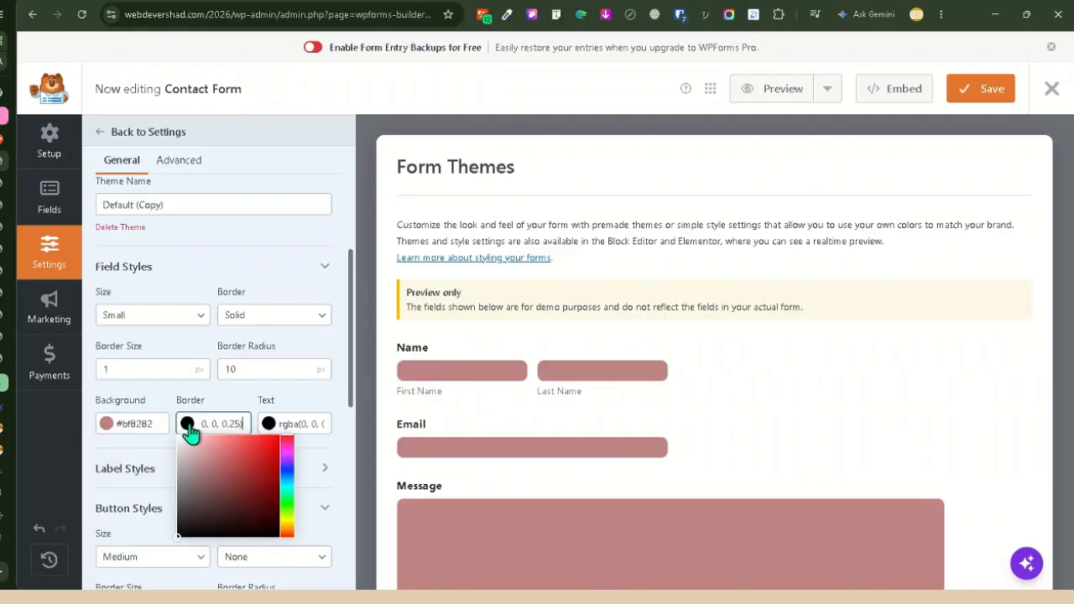
left_click(240, 475)
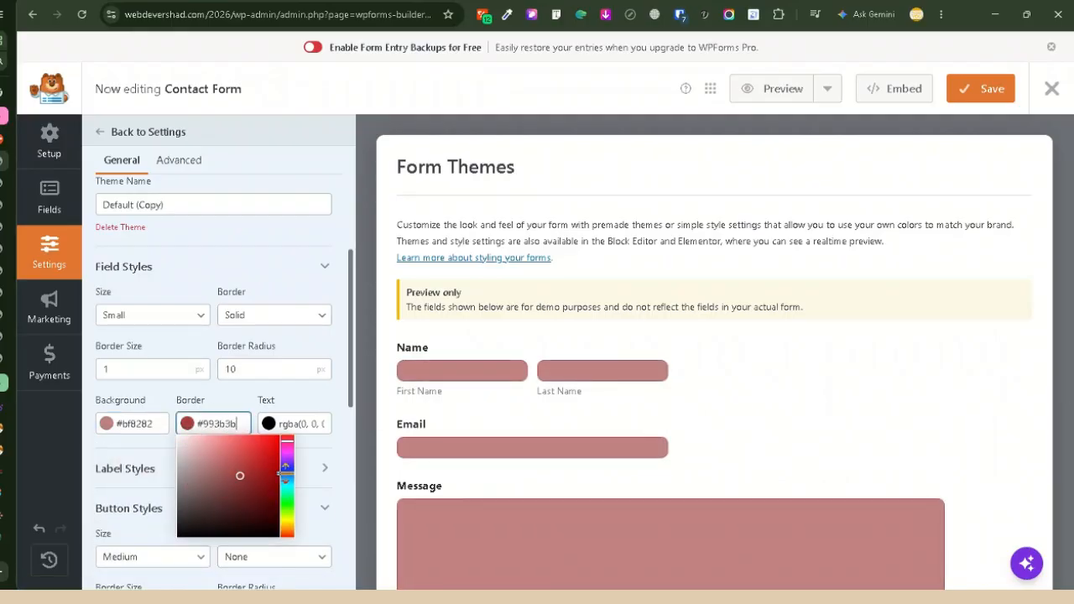
left_click(286, 464)
left_click(259, 481)
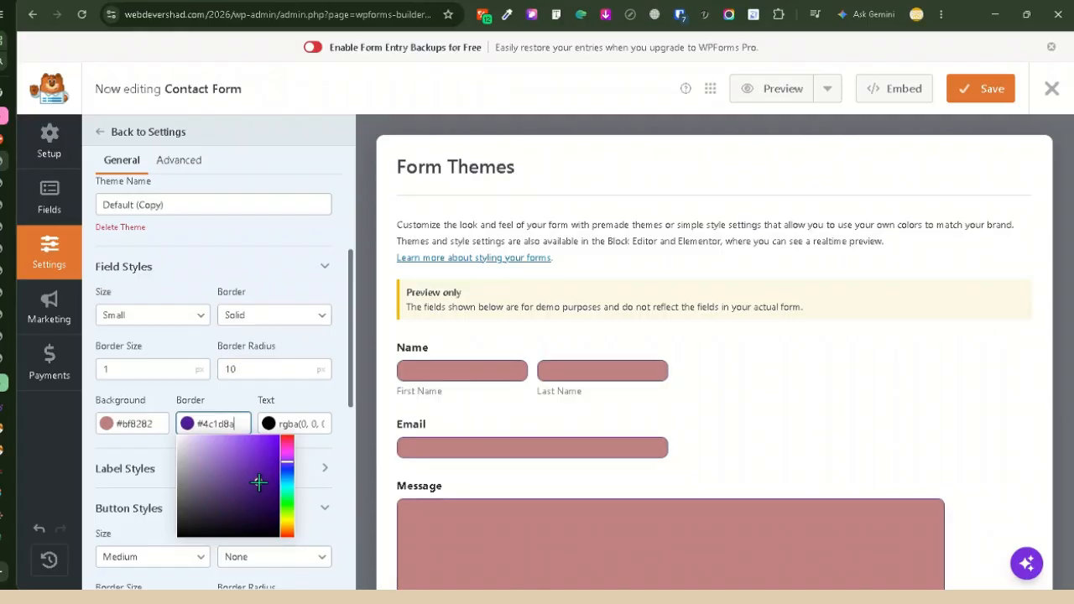
left_click(286, 416)
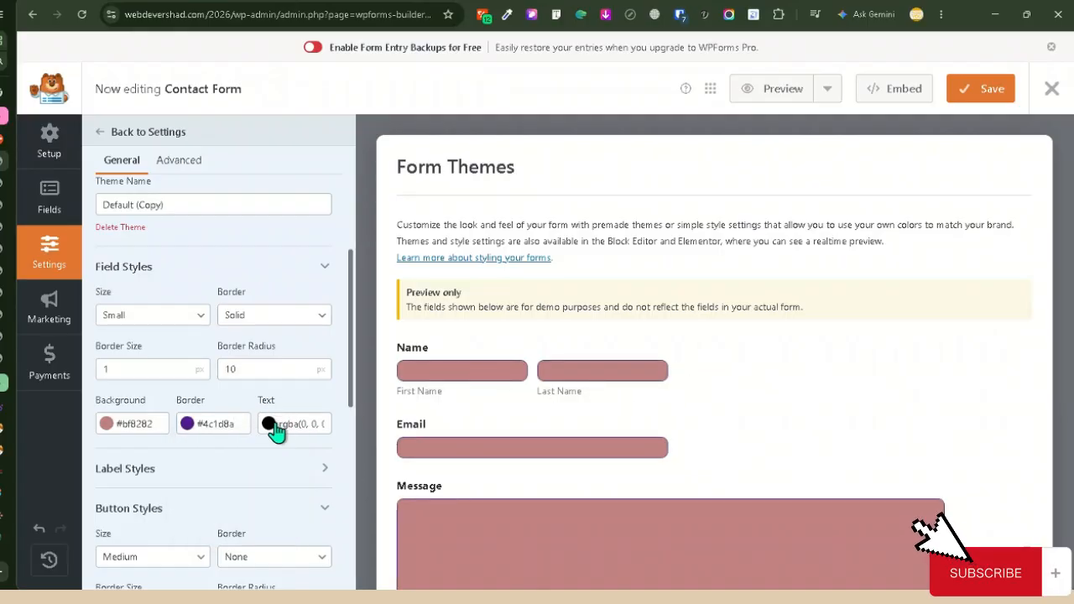
- Set the field text colour to the near-white #fcfcfc
left_click(270, 430)
left_click(283, 456)
left_click(264, 437)
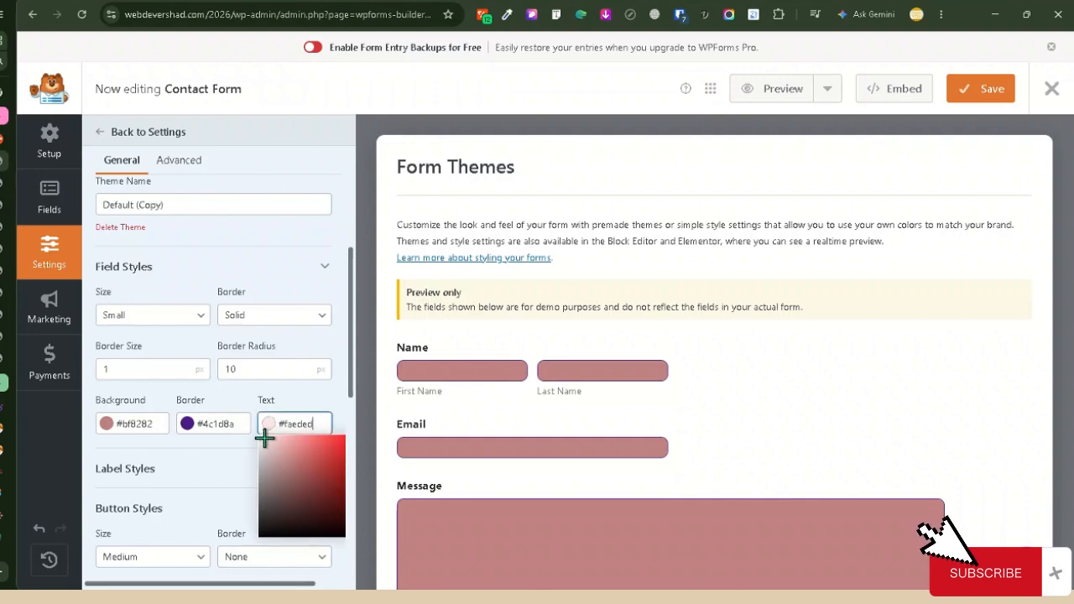
left_click(269, 481)
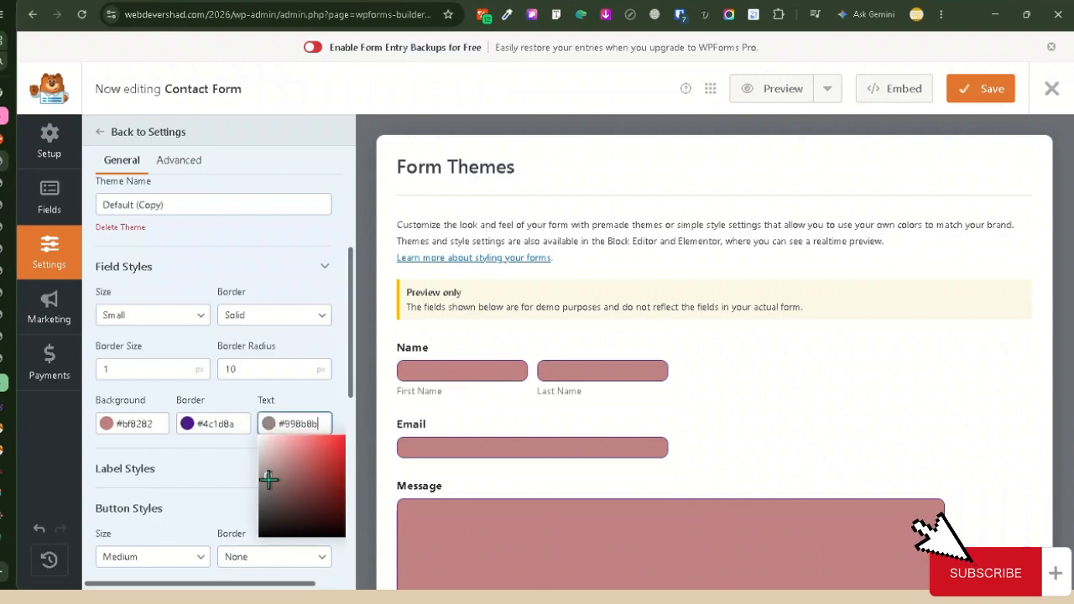
left_click_drag(270, 480, 260, 436)
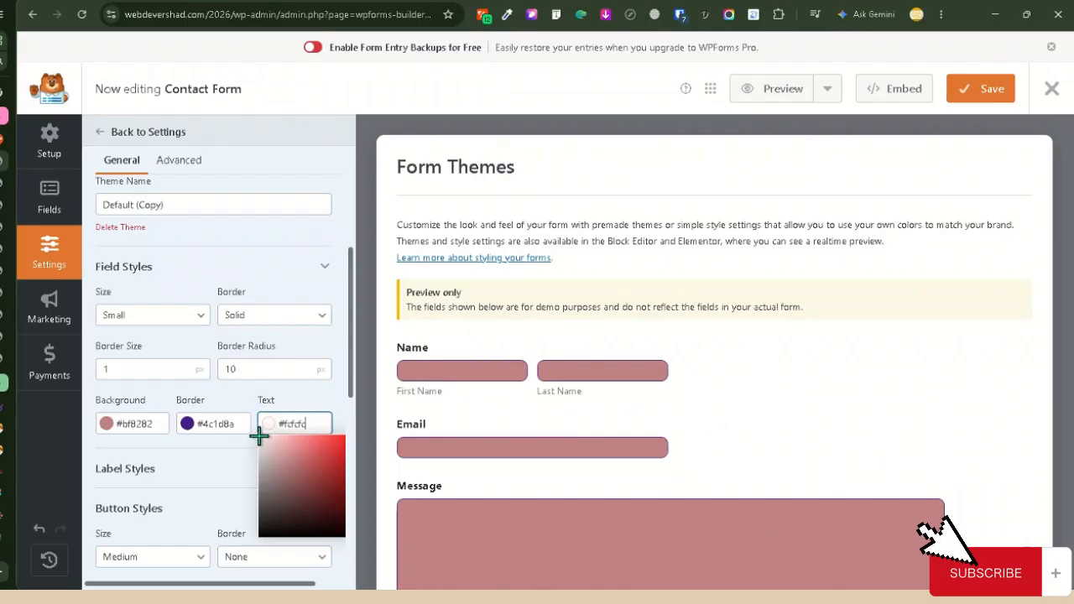
left_click(209, 457)
- Try the Small and Medium label sizes and set the label size to Large in the label styles
scroll(273, 423, "down", 2)
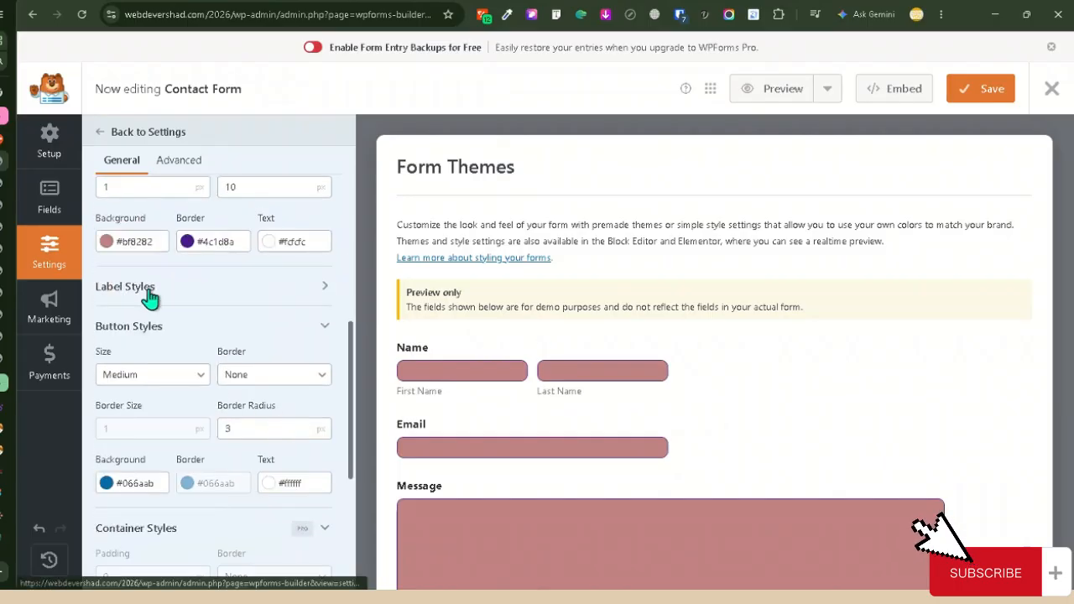
left_click(323, 290)
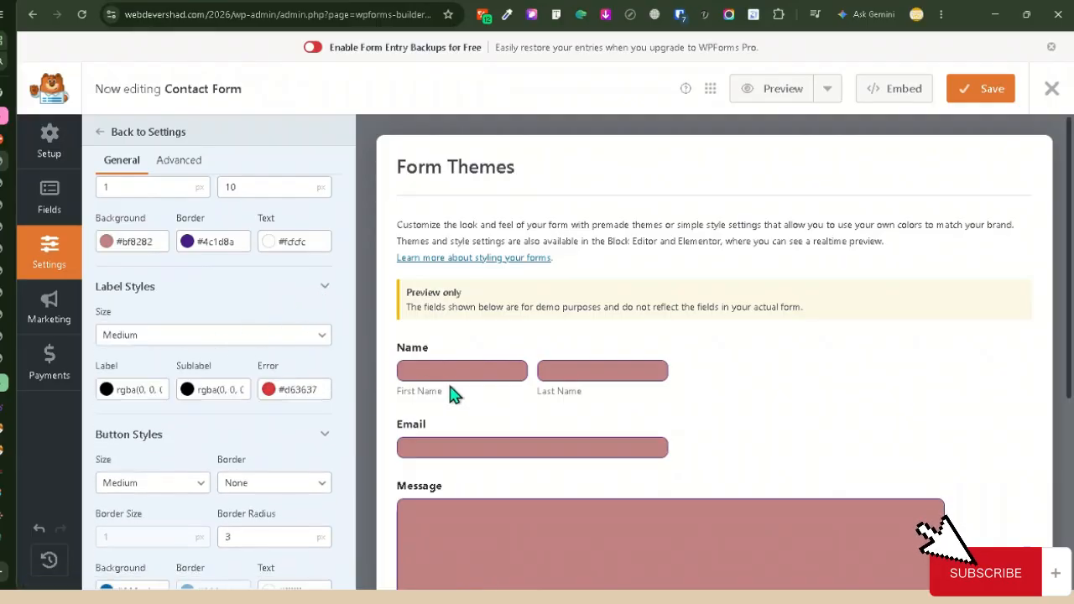
left_click(315, 344)
left_click(168, 357)
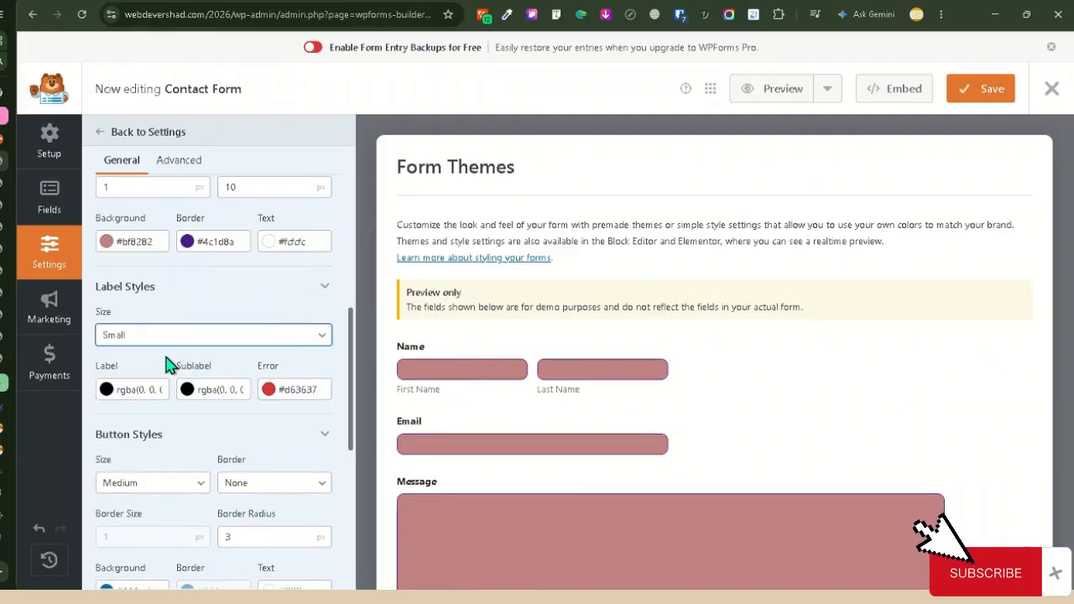
left_click(322, 340)
left_click(227, 374)
left_click(184, 377)
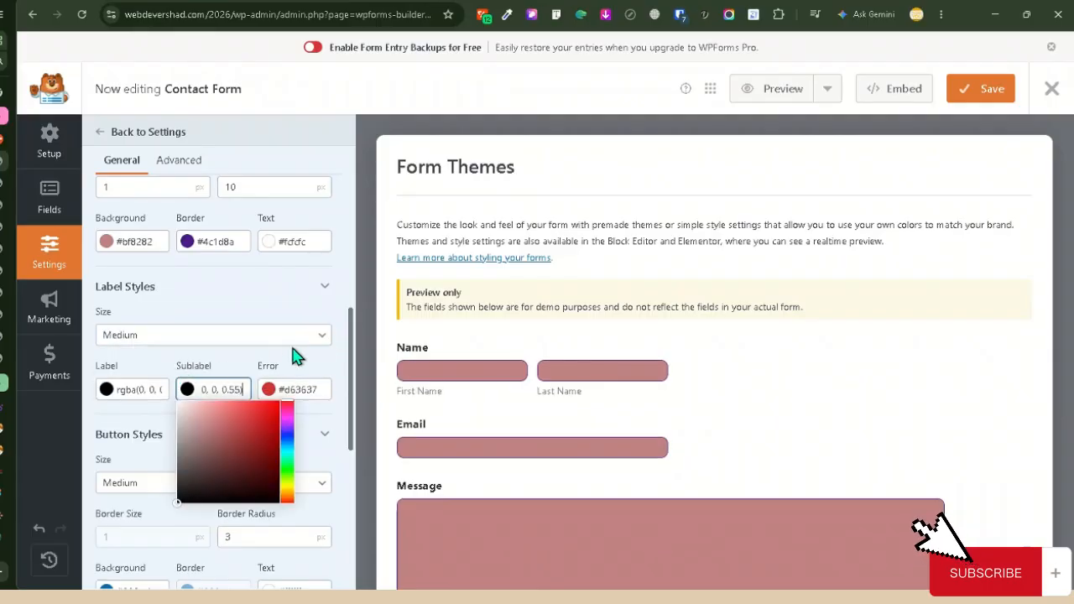
left_click(319, 342)
left_click(147, 394)
- Set the label colour to the red #b83d3d in the label styles
left_click(145, 388)
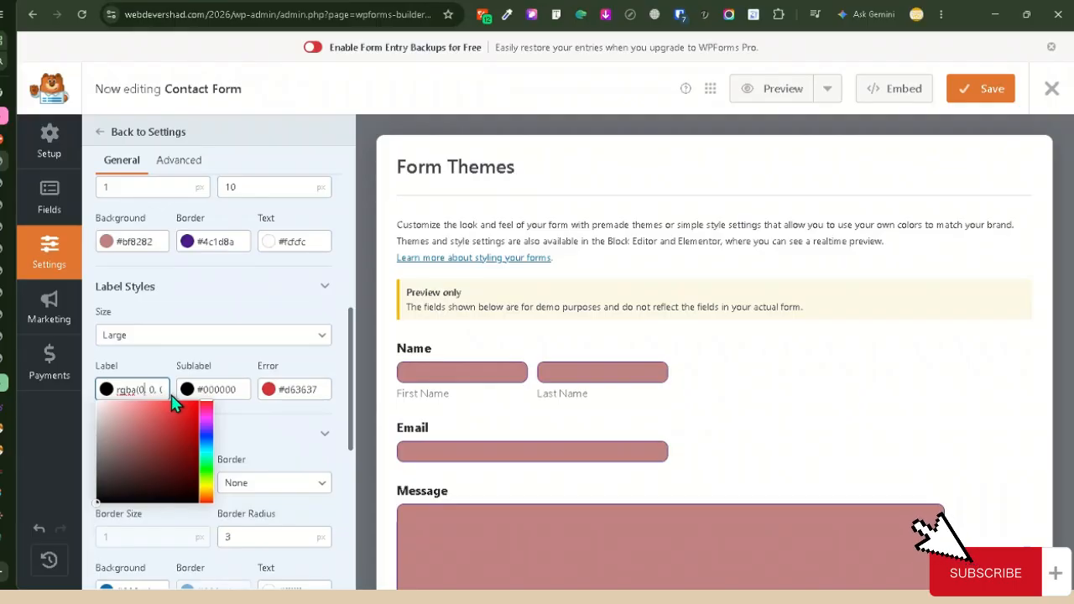
left_click(213, 294)
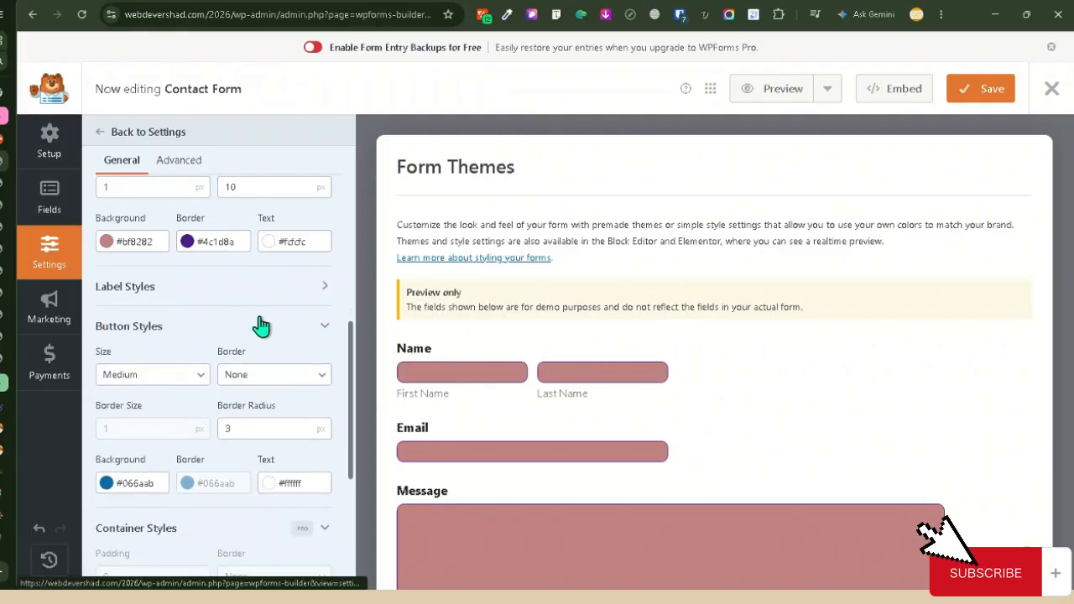
left_click(319, 290)
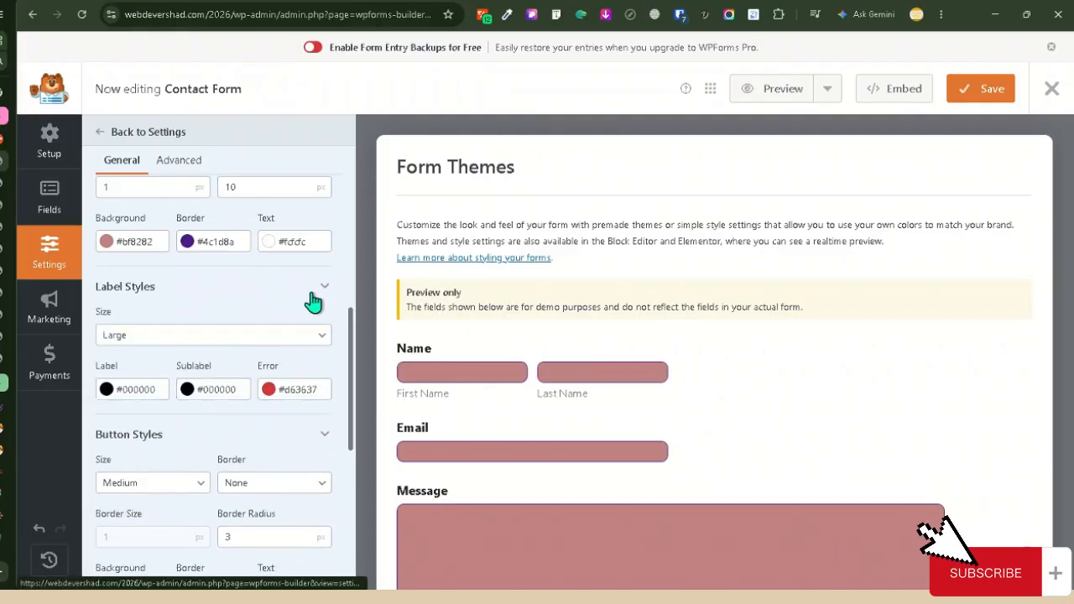
left_click(106, 391)
left_click_drag(109, 405, 165, 430)
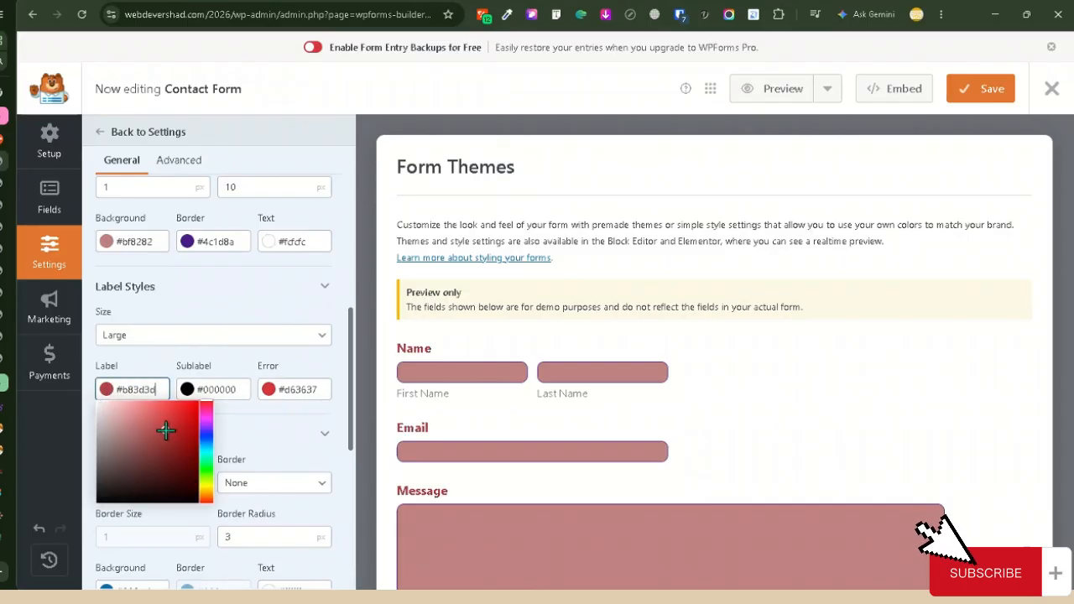
- Set the sublabel colour to the red #ad3b3b in the label styles and collapse that section
left_click(205, 307)
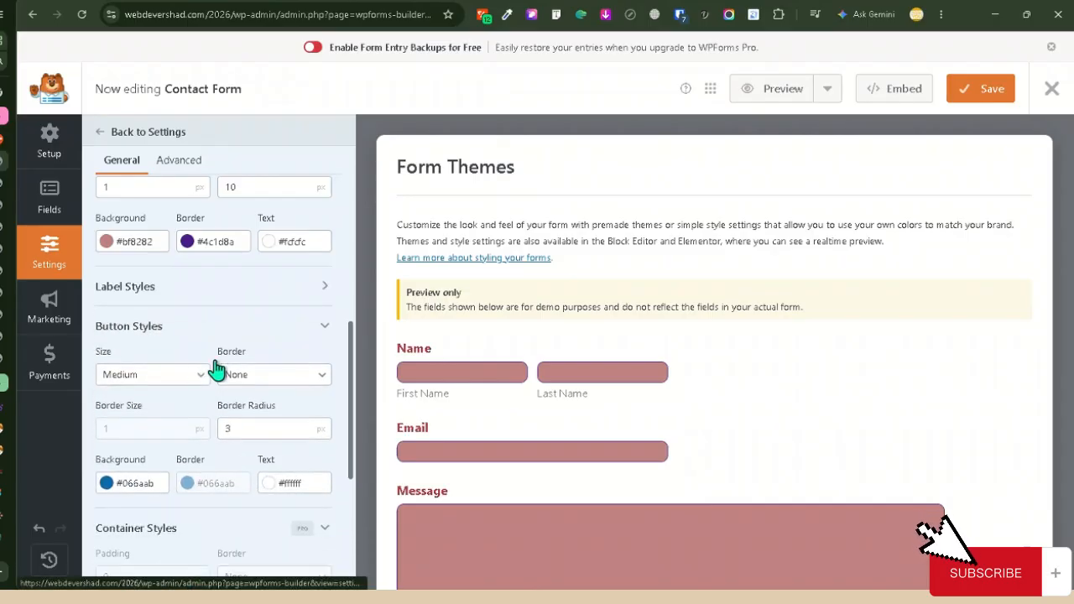
left_click(324, 295)
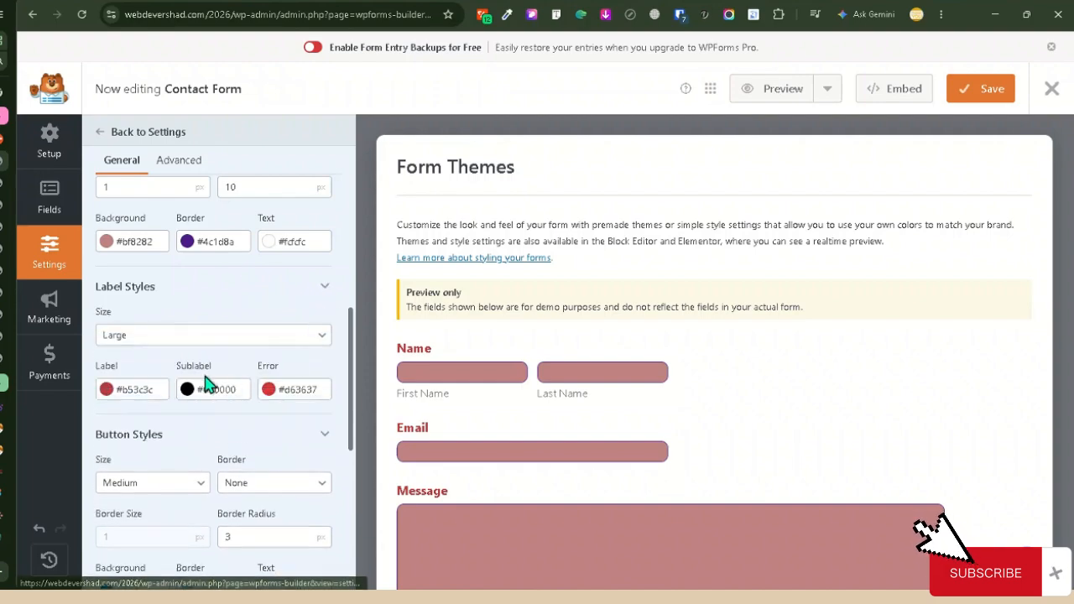
left_click(187, 391)
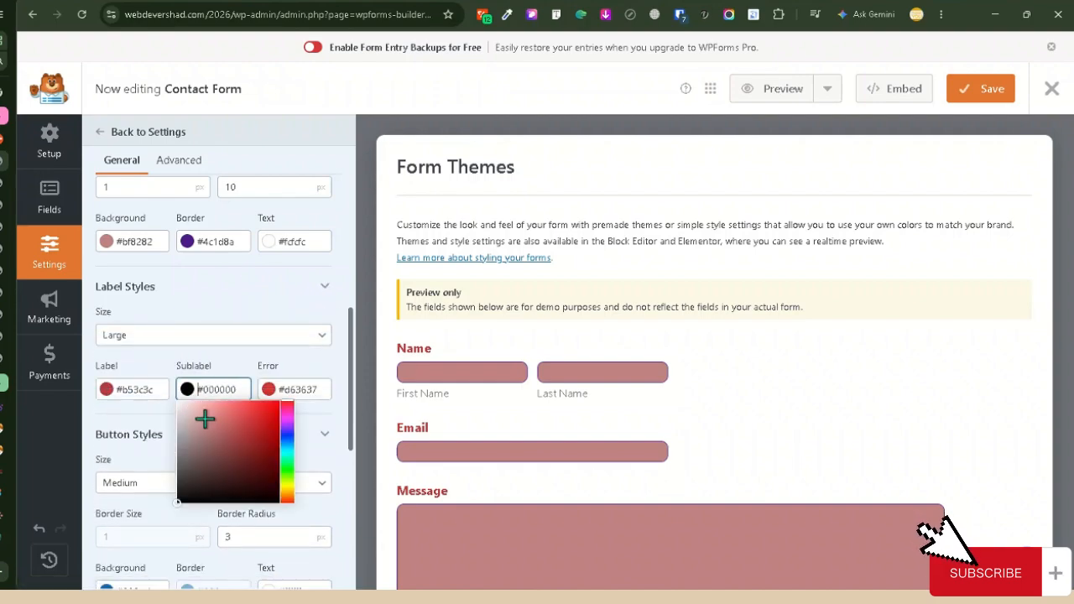
left_click_drag(204, 419, 245, 433)
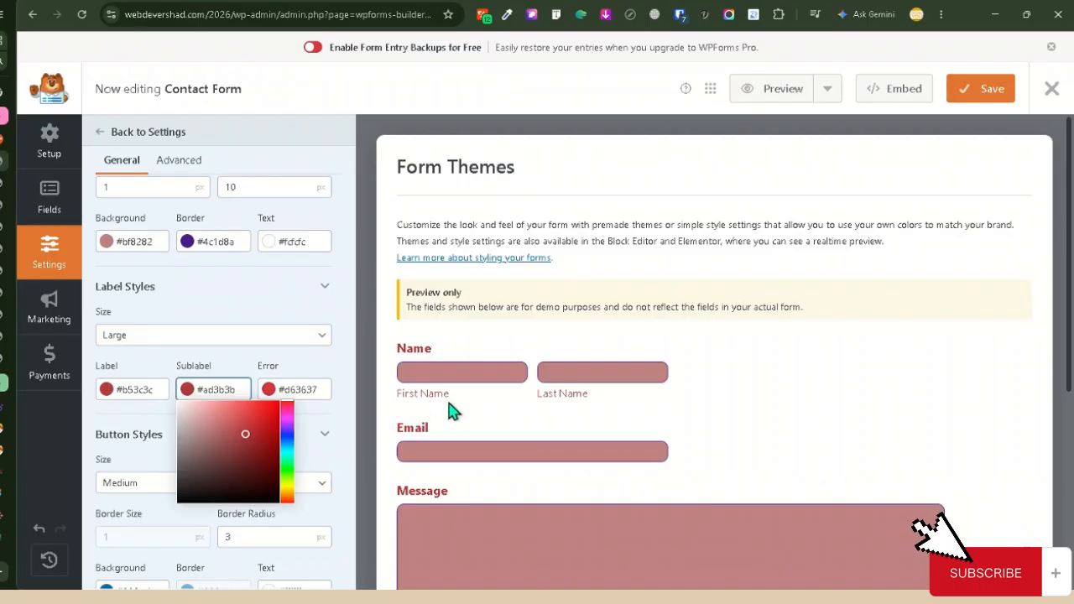
left_click(252, 286)
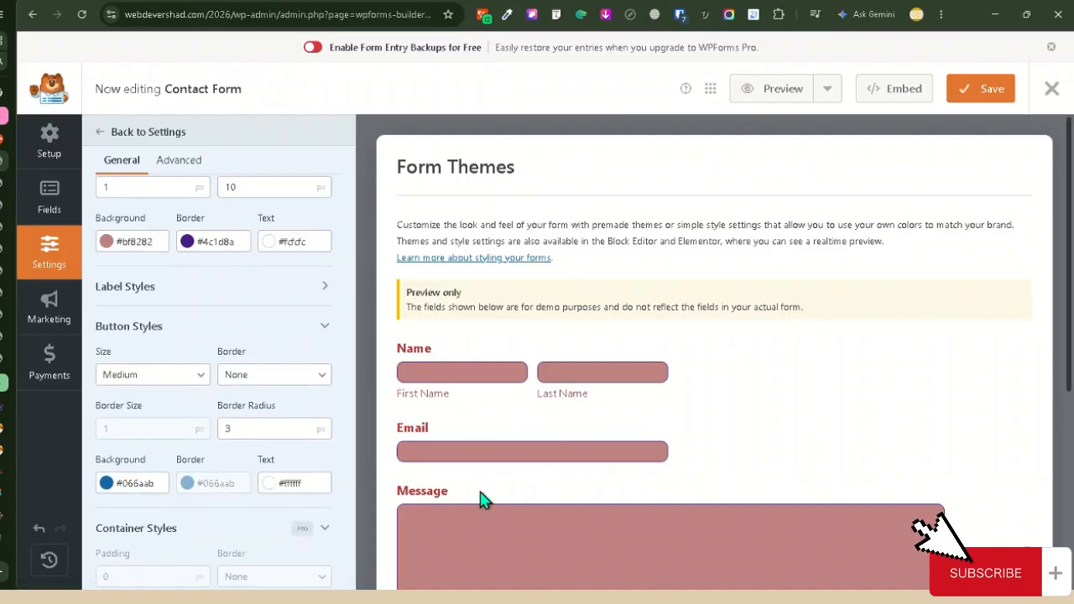
- Set the button size to Large with a Solid border and a 15 px border radius
scroll(483, 499, "down", 4)
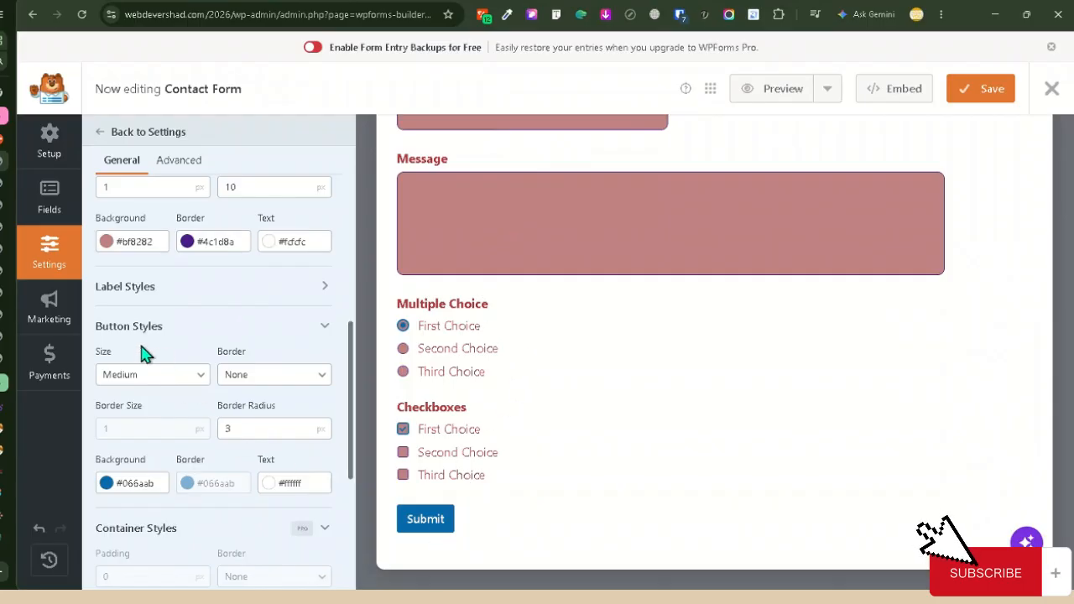
left_click(191, 375)
left_click(116, 434)
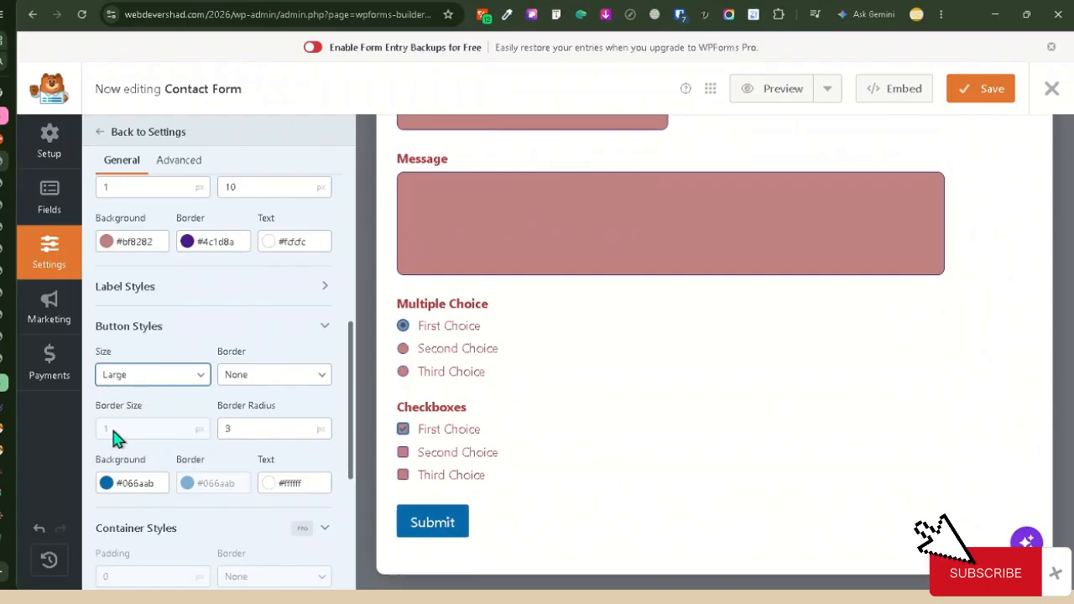
left_click(260, 382)
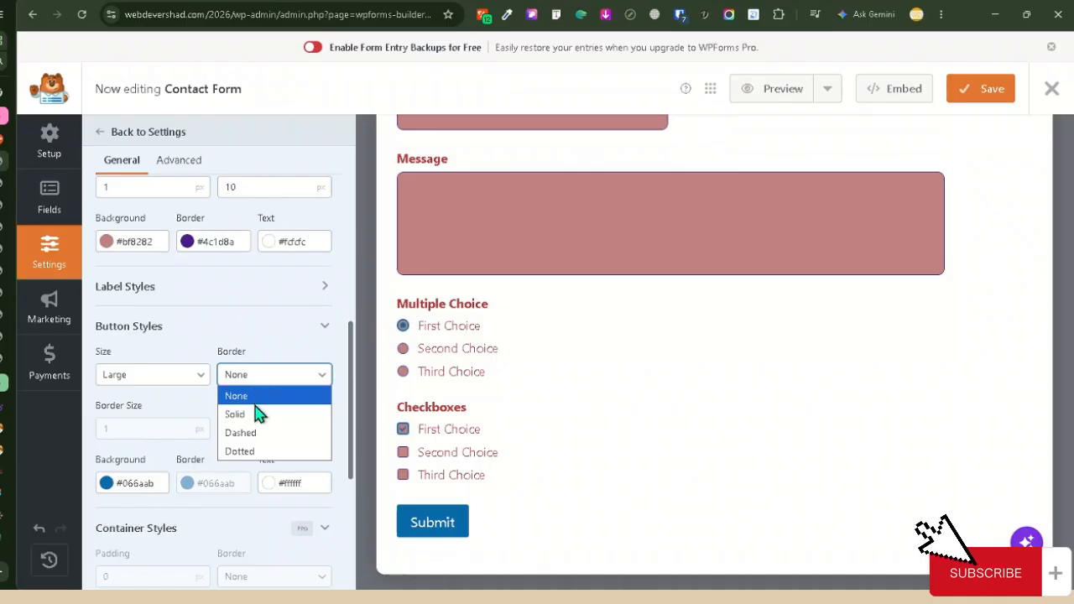
left_click(243, 415)
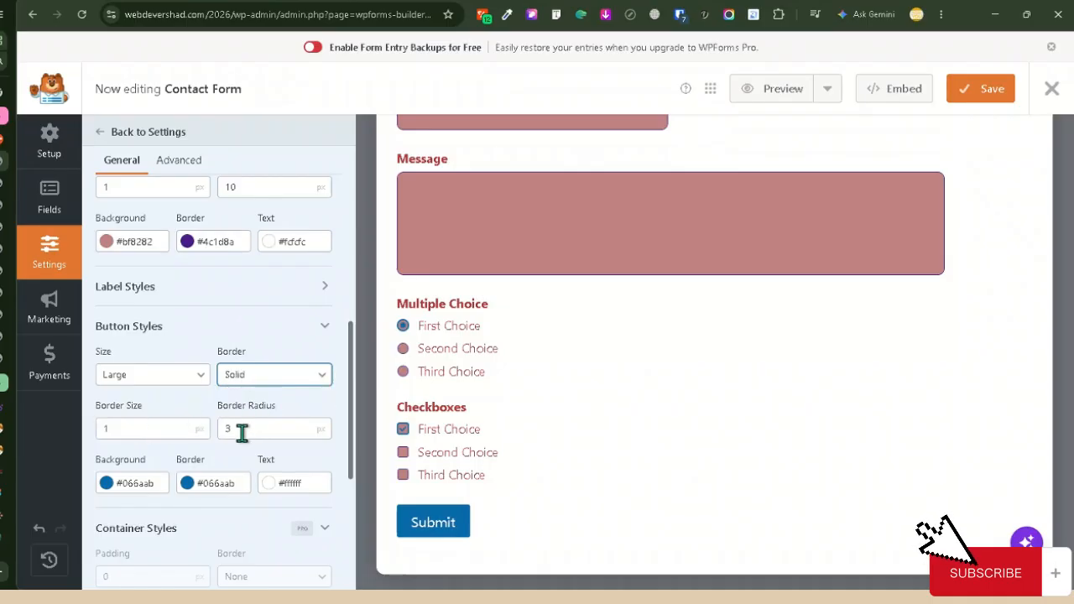
left_click_drag(242, 432, 207, 430)
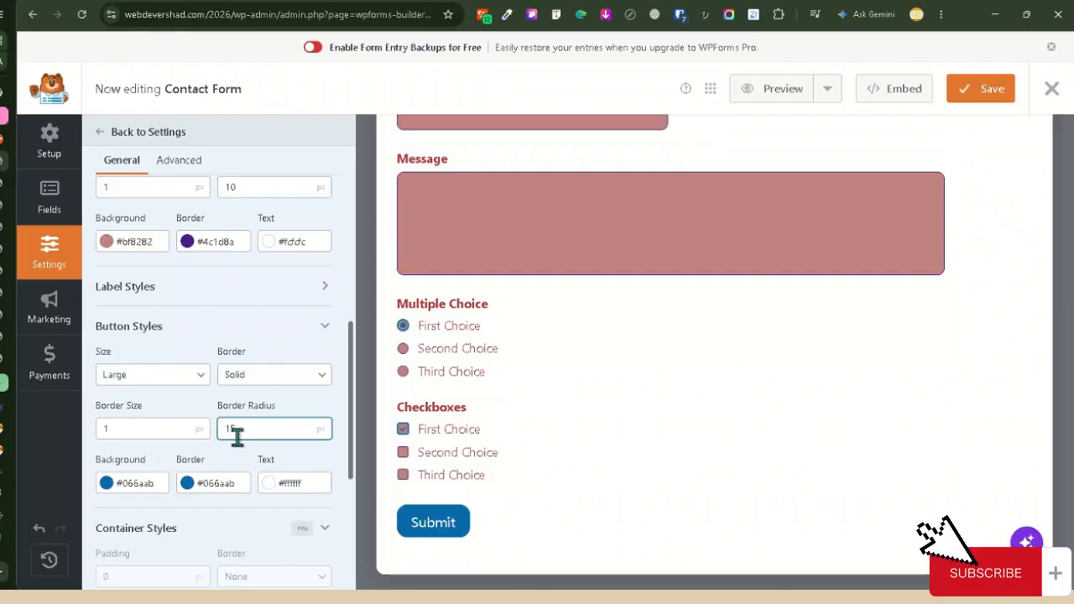
- Set the button background colour to the magenta #ad07a7
scroll(168, 428, "down", 2)
left_click(107, 304)
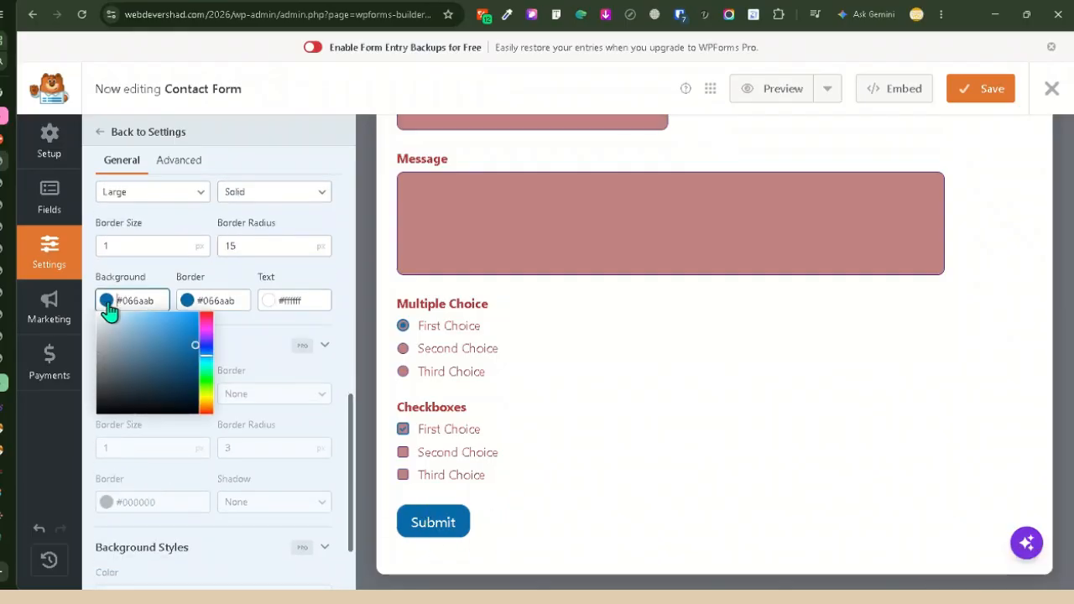
left_click_drag(205, 357, 205, 320)
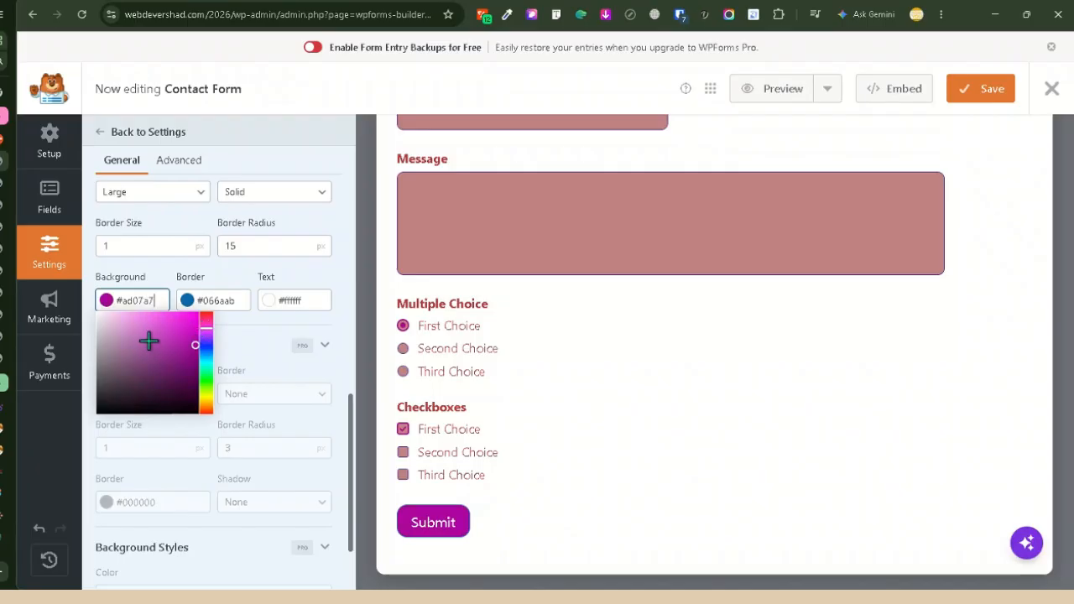
- Set the button border colour to black #000000
left_click(192, 304)
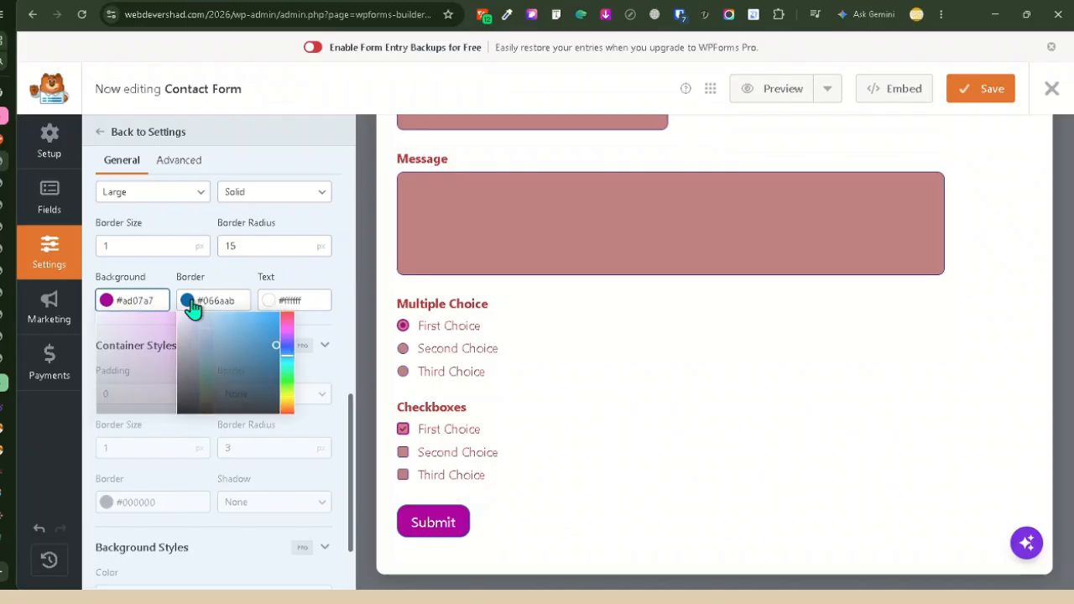
left_click(255, 341)
left_click_drag(281, 355, 281, 333)
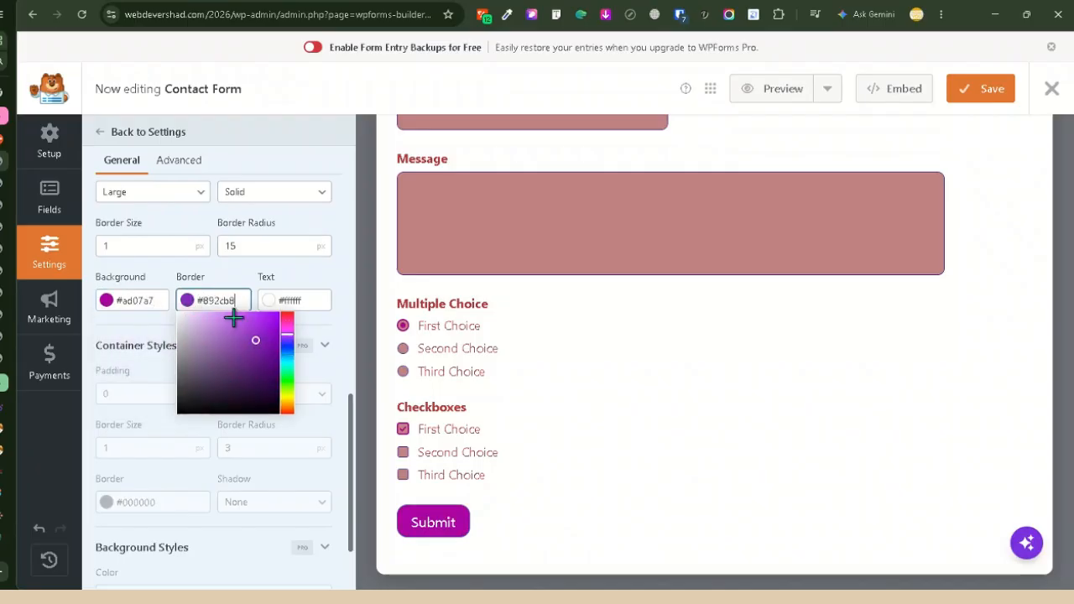
left_click_drag(255, 380, 247, 403)
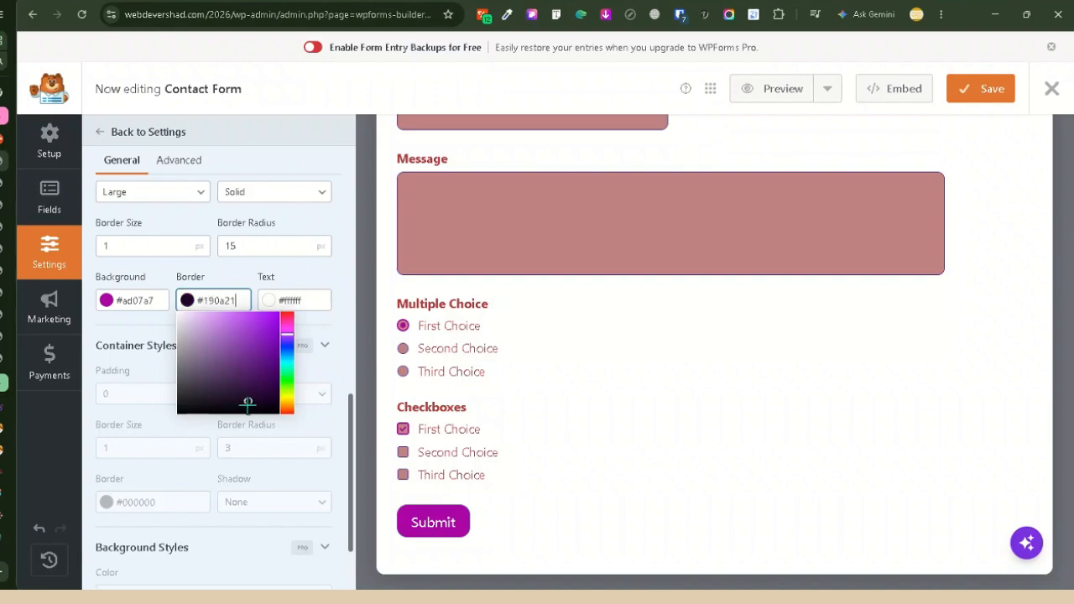
- Set the button text colour to the off-white #fafafa and collapse the container styles
left_click(268, 309)
mouse_move(294, 339)
left_mouse_down()
mouse_move(319, 342)
mouse_move(264, 347)
mouse_move(270, 430)
mouse_move(278, 314)
mouse_move(255, 313)
left_mouse_up()
left_click(249, 348)
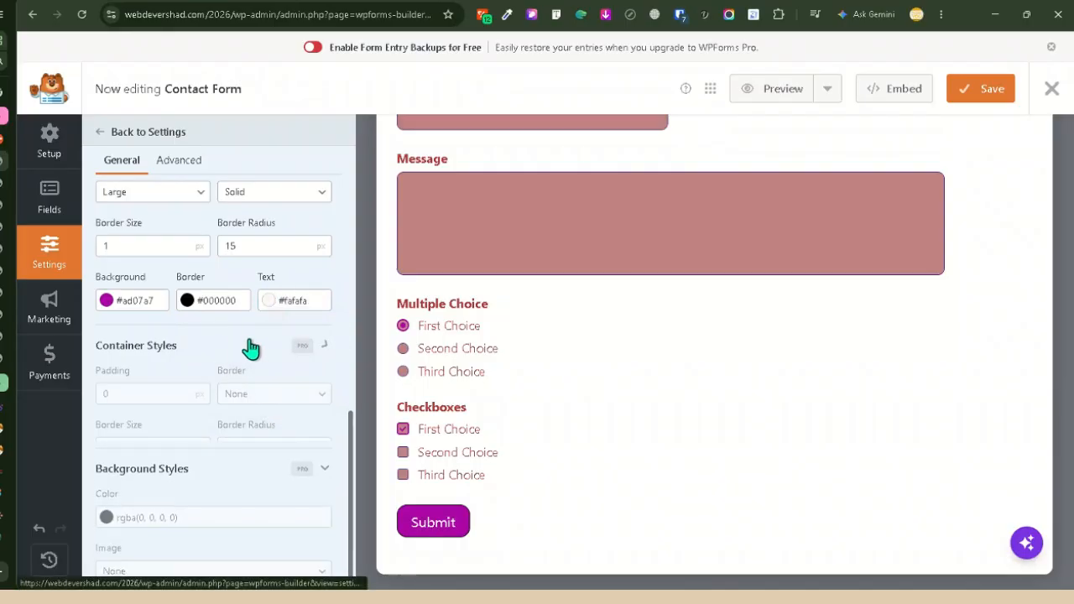
- Save the contact form with its new theme styles and close the form builder
scroll(827, 419, "up", 3)
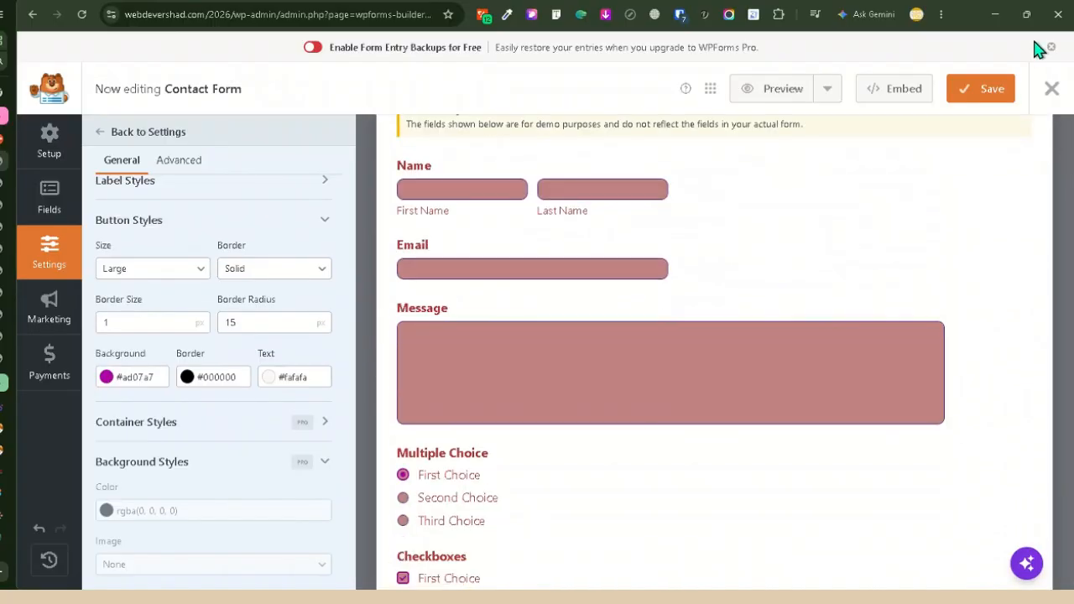
left_click(979, 91)
scroll(504, 319, "up", 3)
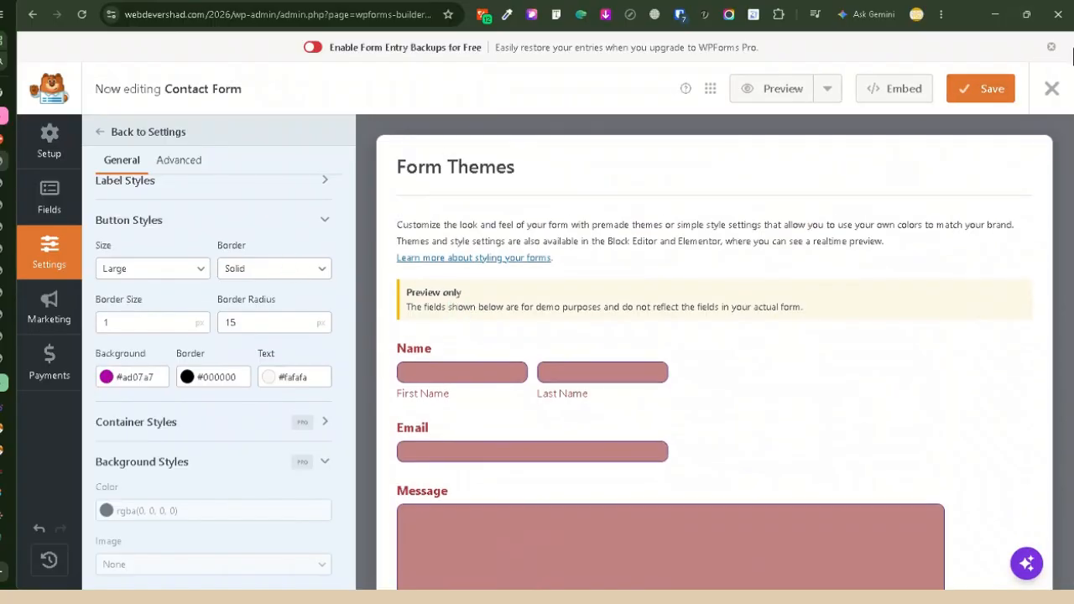
left_click(1051, 94)
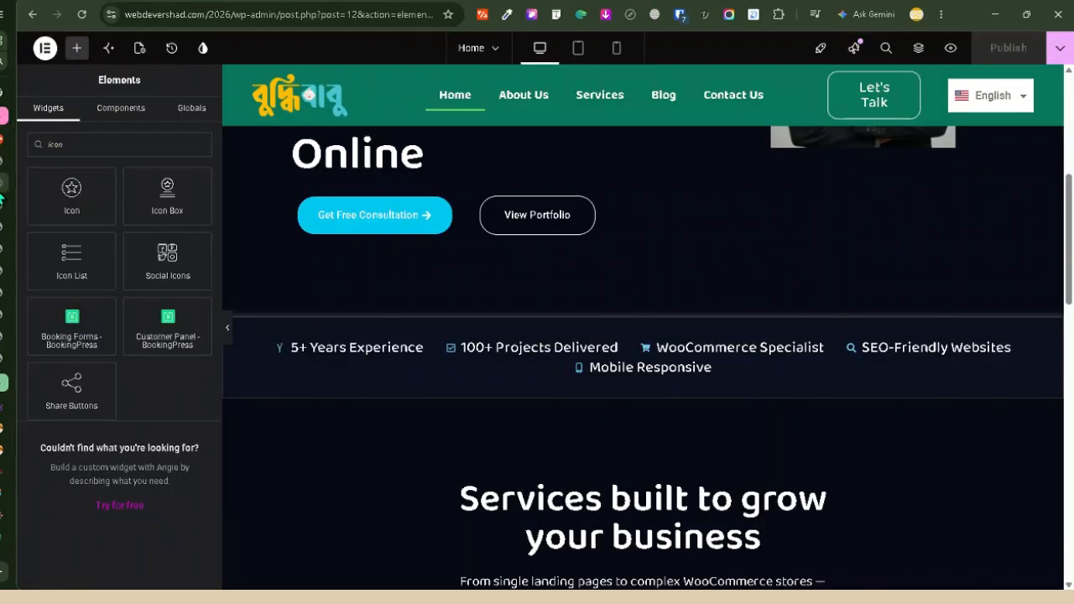
- Look through the Home page in the Elementor editor and clear the widget search
scroll(764, 375, "up", 5)
scroll(746, 372, "down", 17)
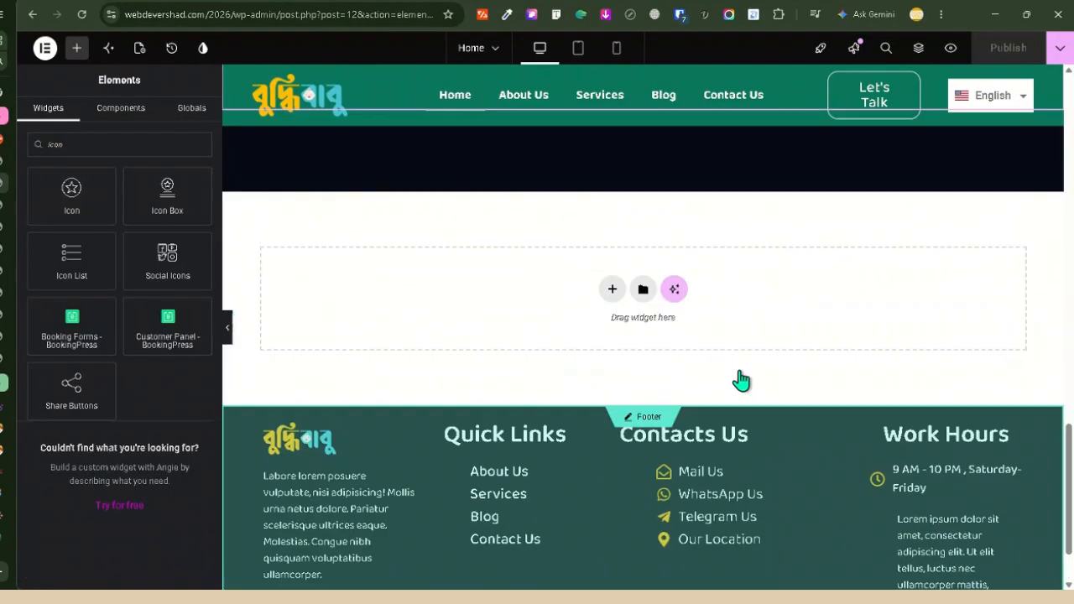
scroll(738, 371, "up", 3)
scroll(738, 377, "down", 2)
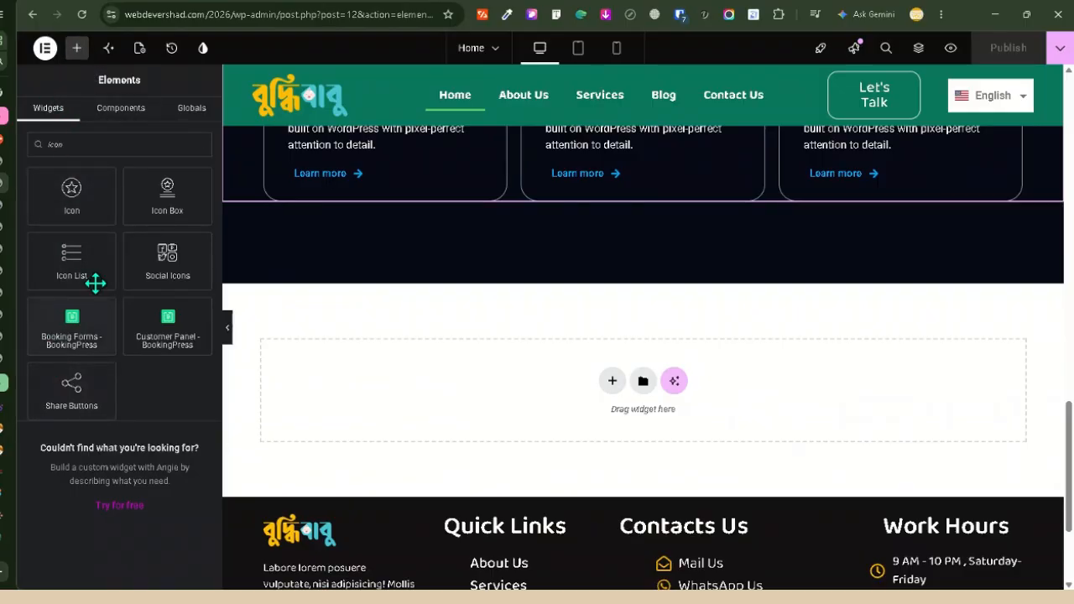
scroll(254, 330, "up", 6)
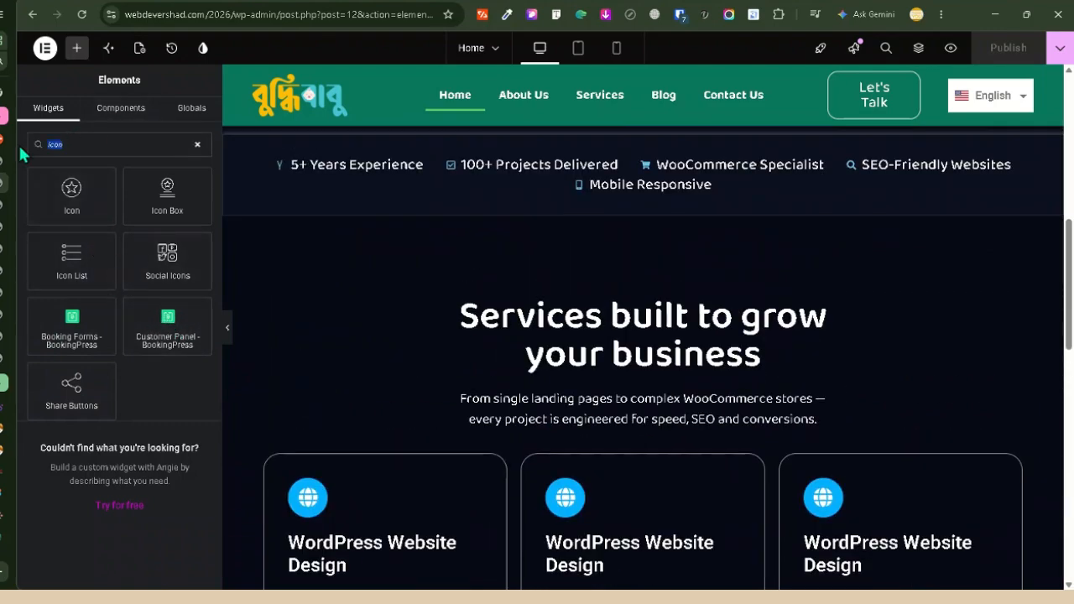
key("BackSpace")
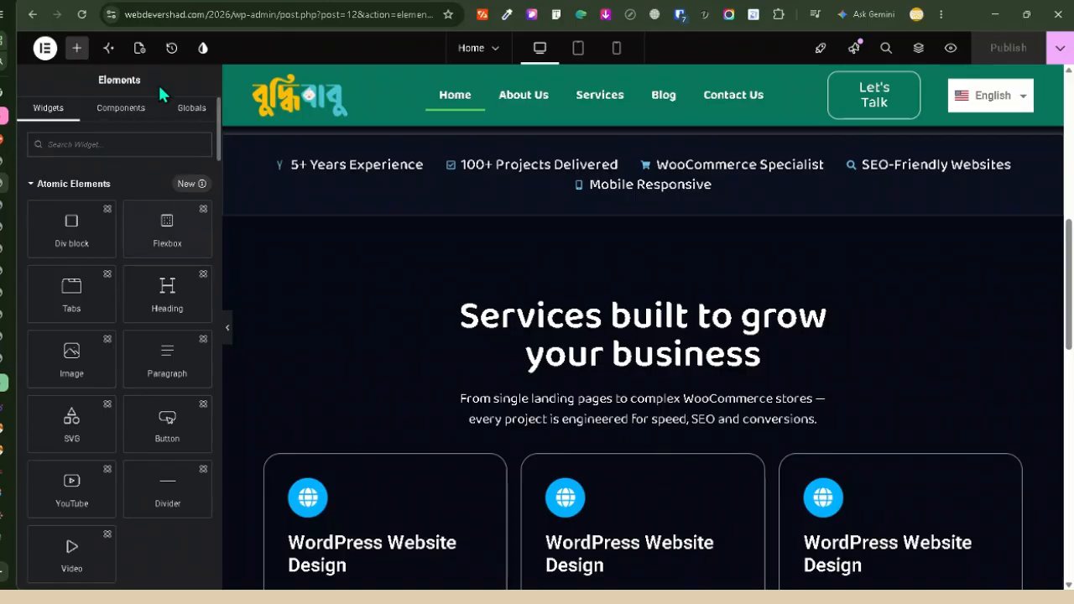
- Collapse the Atomic Elements and Atomic Form groups and add a Container below the services section
left_click(30, 184)
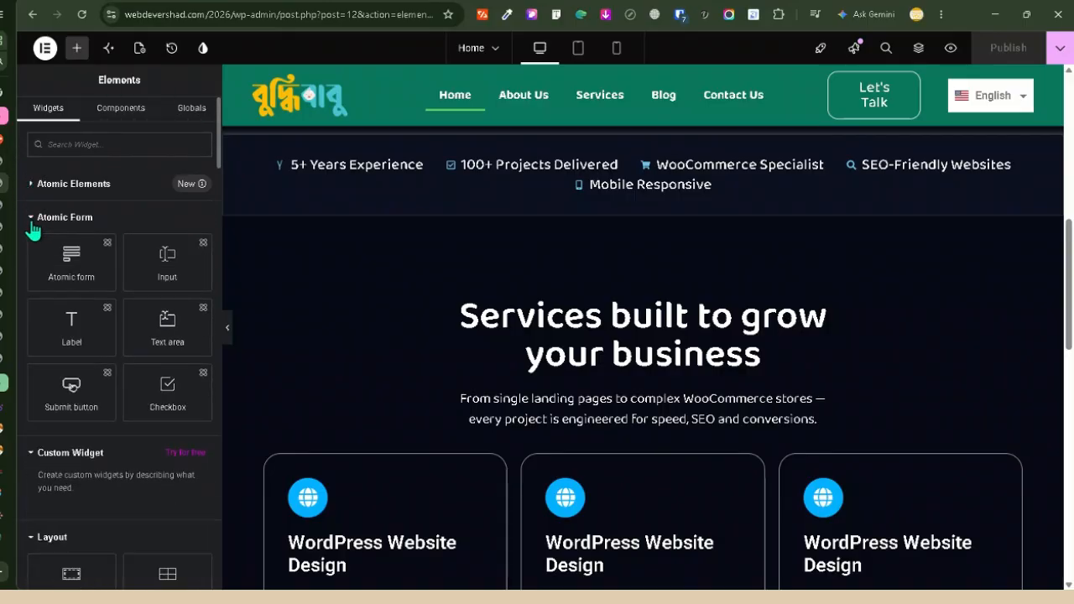
left_click(32, 220)
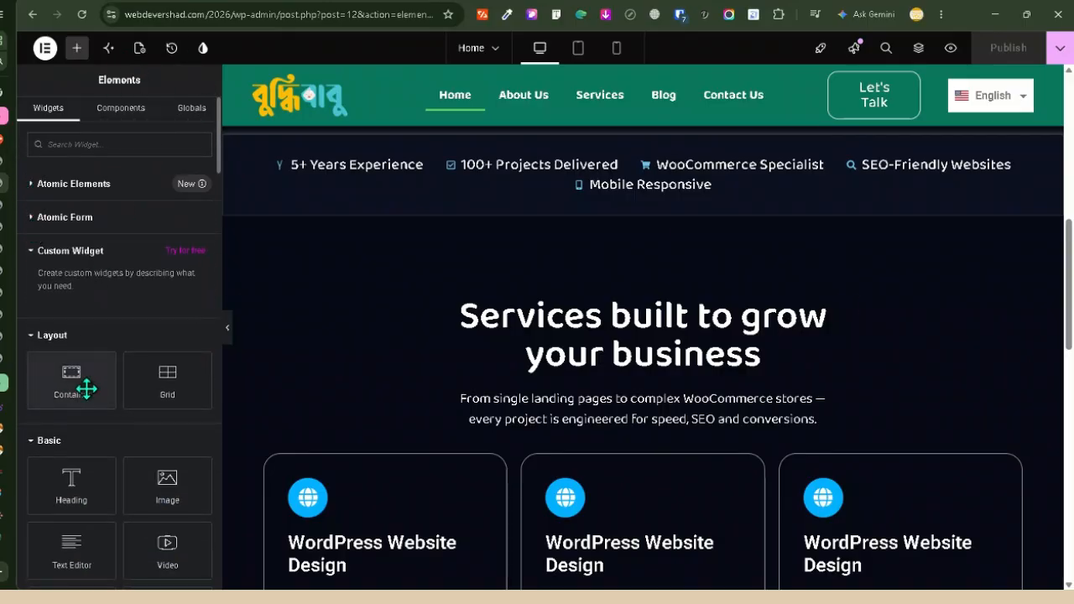
left_click(86, 388)
left_click_drag(49, 380, 564, 376)
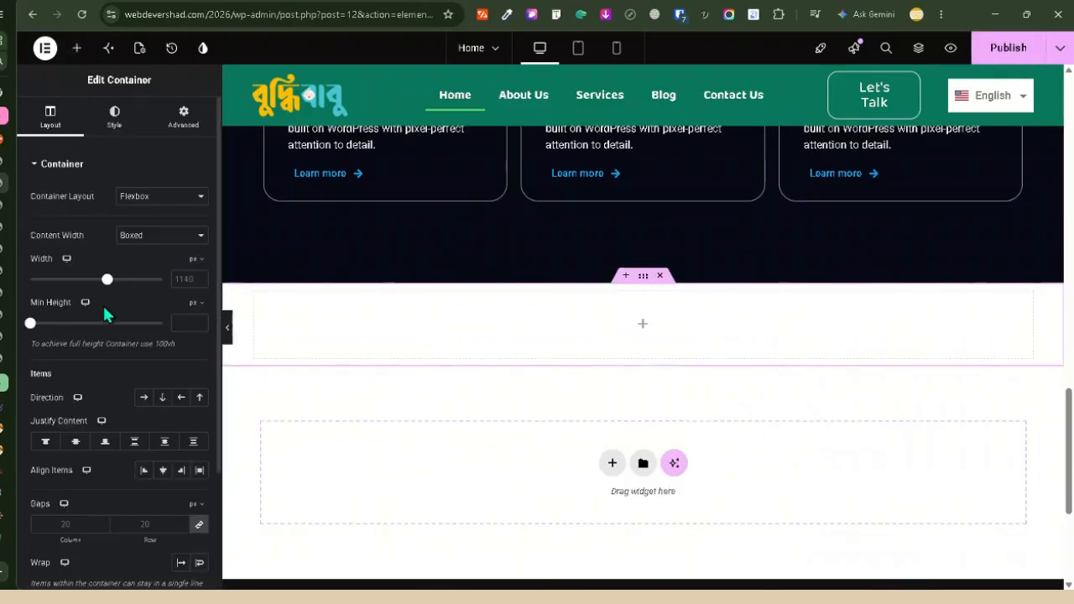
- Search the widgets for "wp fo" and publish the Home page
left_click(78, 48)
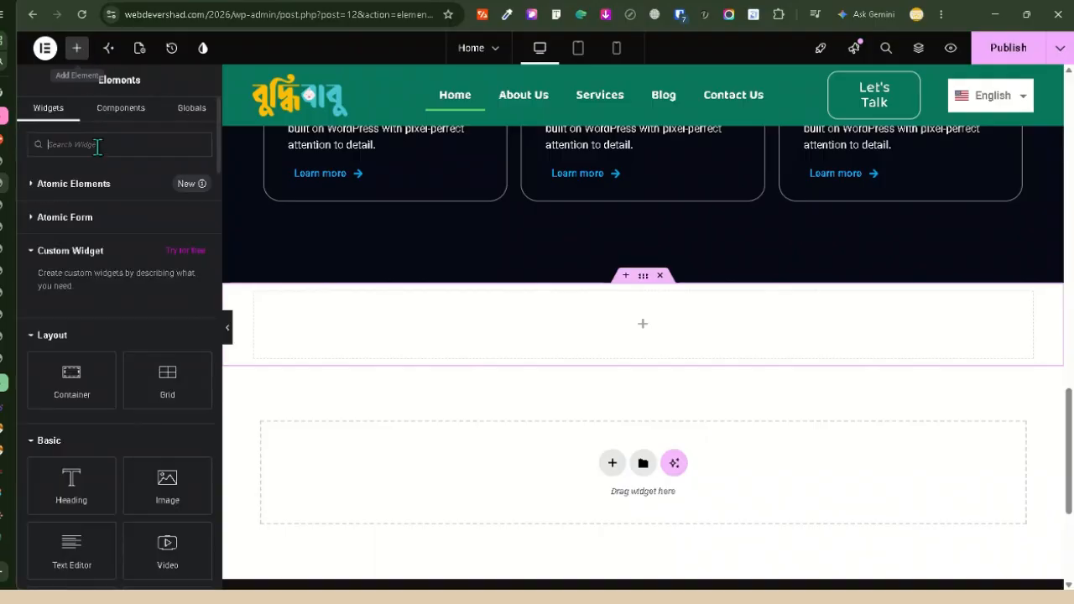
type("wp")
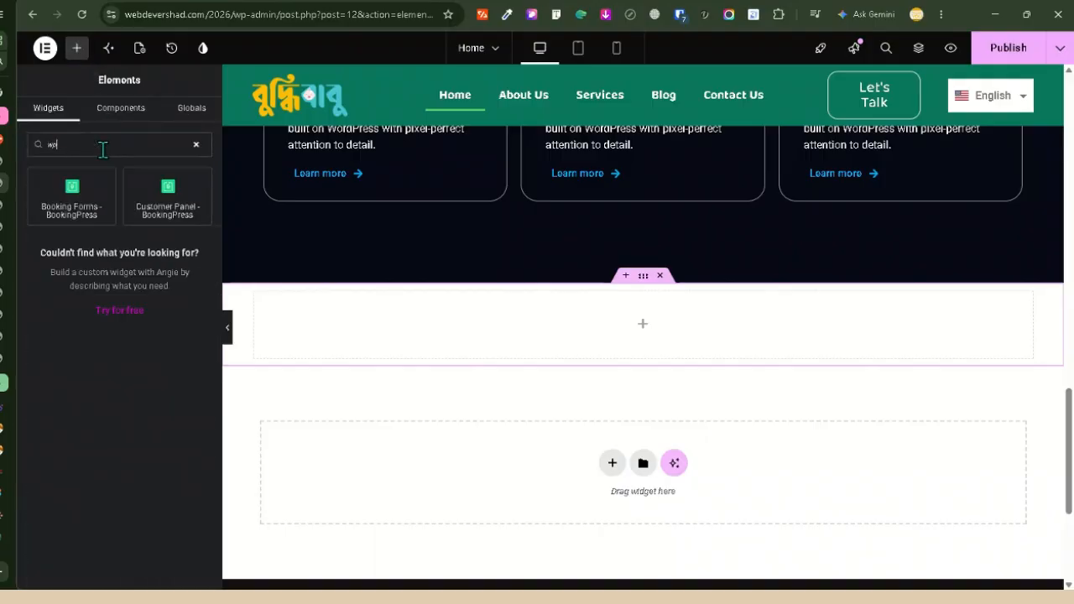
type(" f")
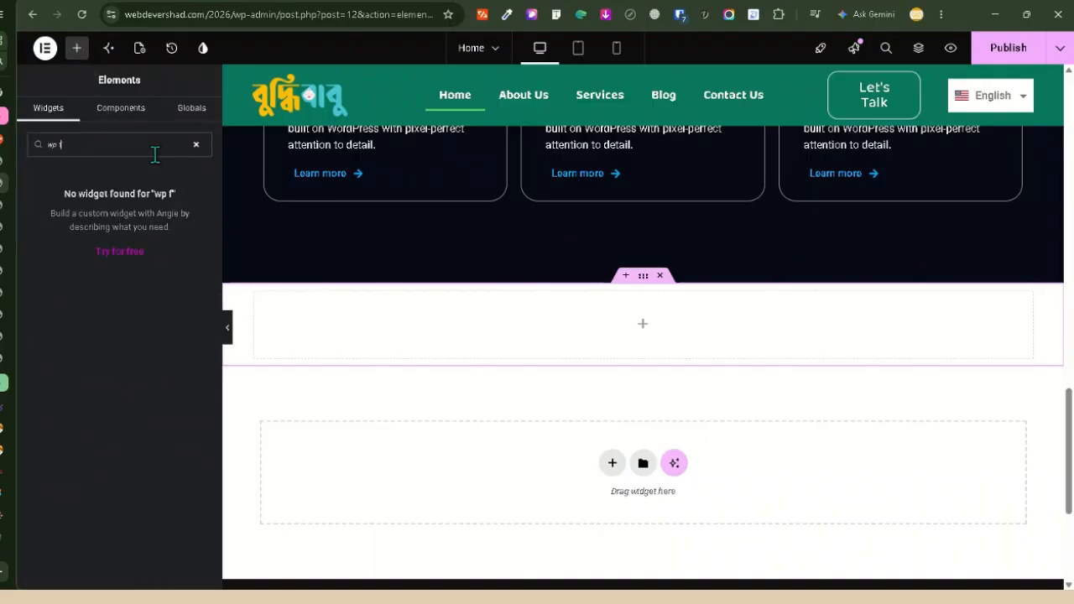
type("o")
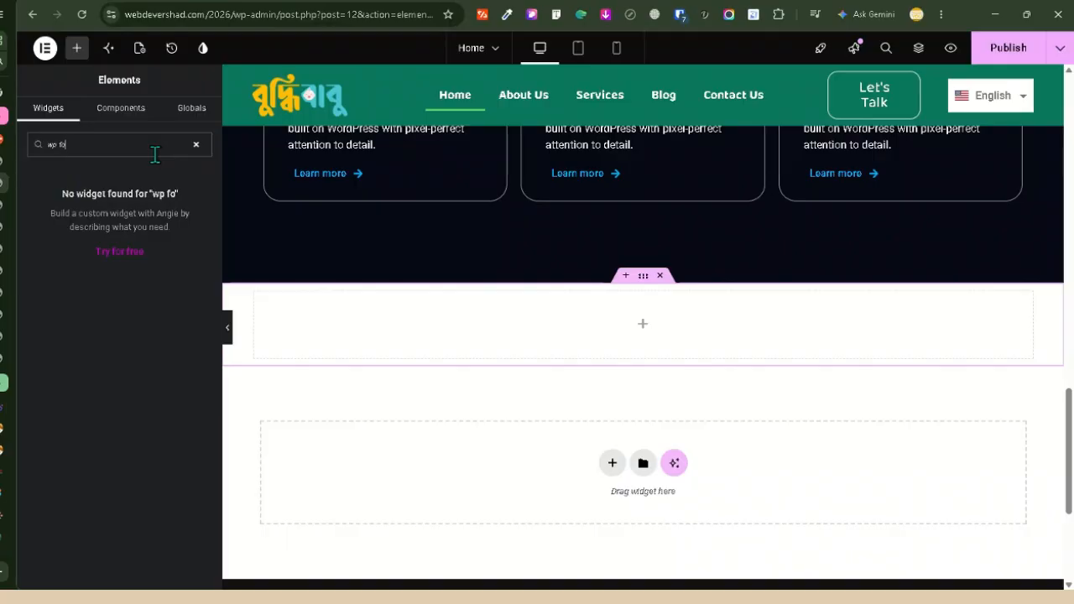
left_click(998, 59)
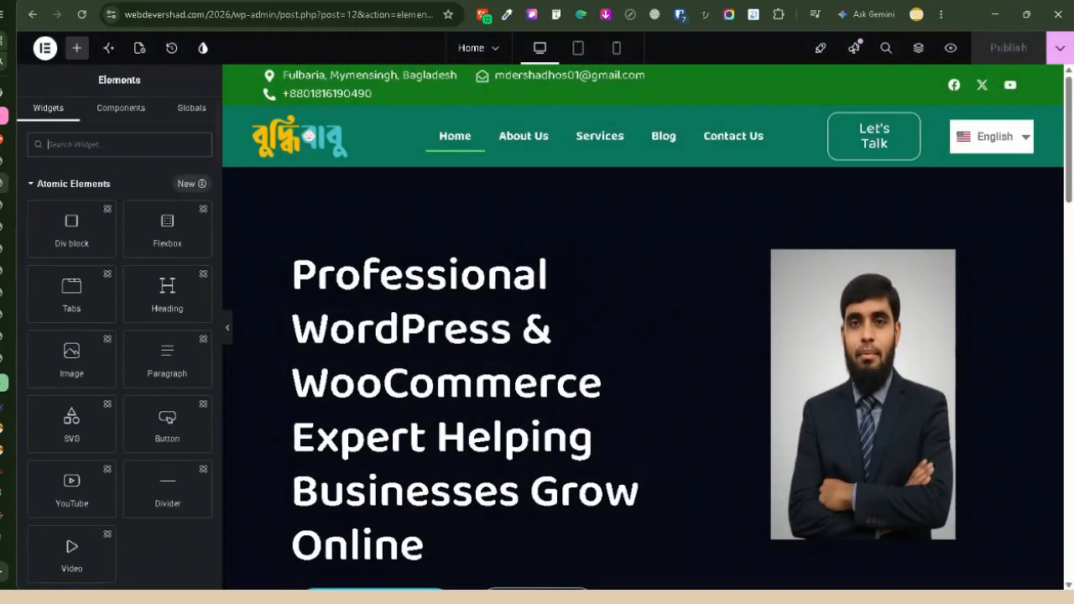
- Collapse the Atomic Elements and Atomic Form widget groups
left_click(36, 184)
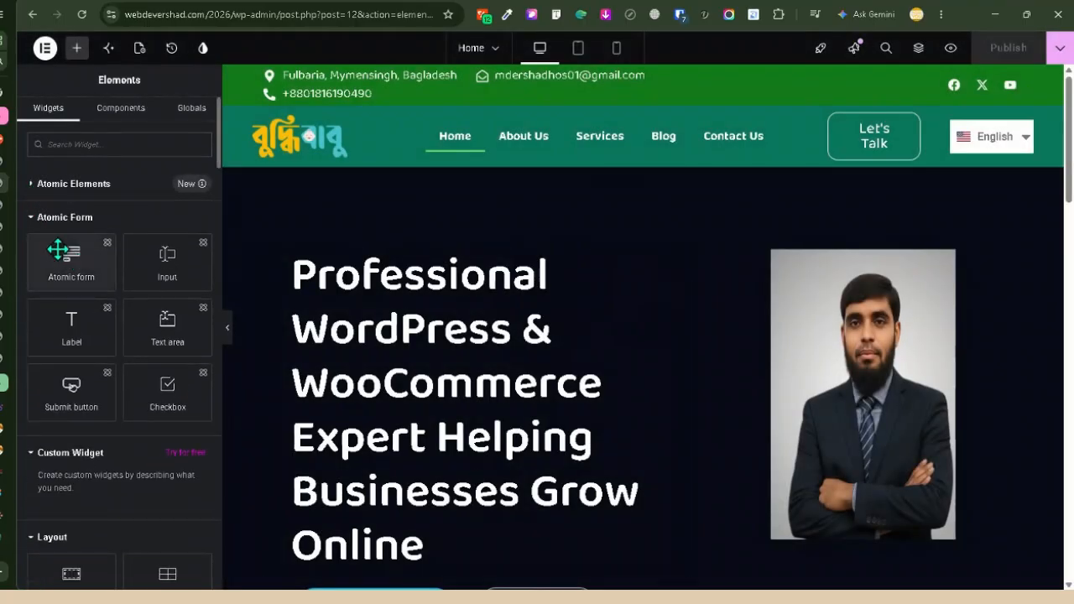
left_click(34, 220)
scroll(237, 378, "down", 2)
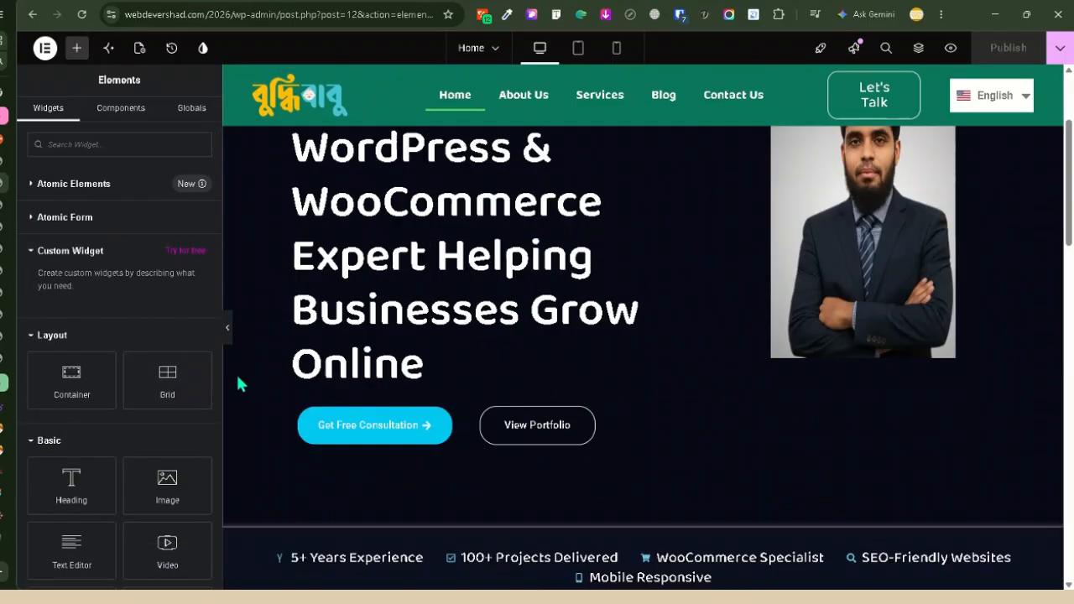
scroll(640, 382, "down", 4)
scroll(640, 381, "down", 4)
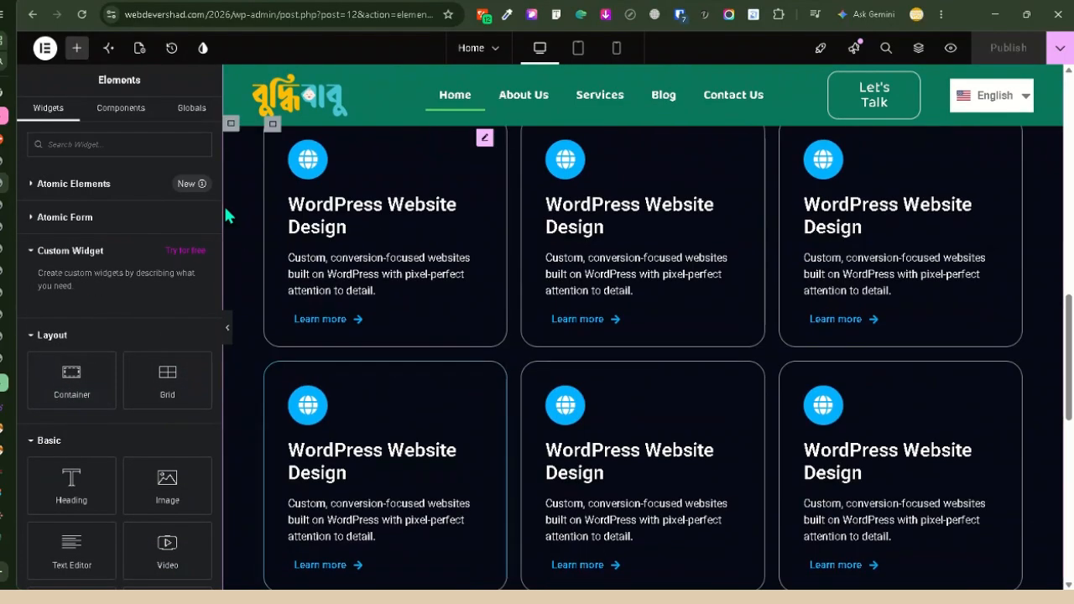
- Search the widgets for "wp" and place the WPForms widget in the empty container below the services section
left_click(94, 144)
type("wp")
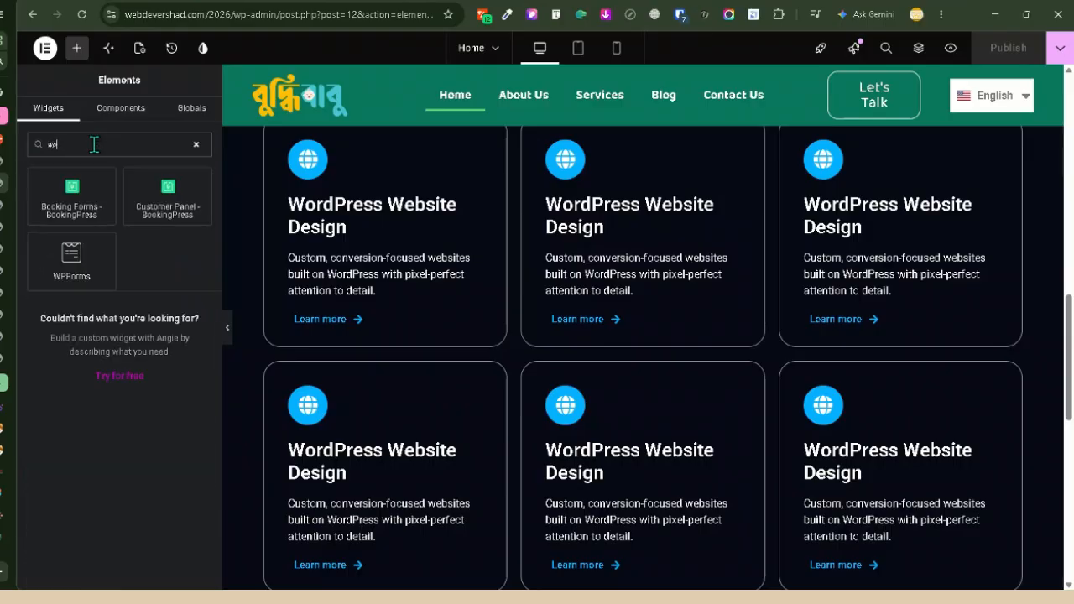
scroll(571, 383, "down", 6)
scroll(563, 381, "up", 3)
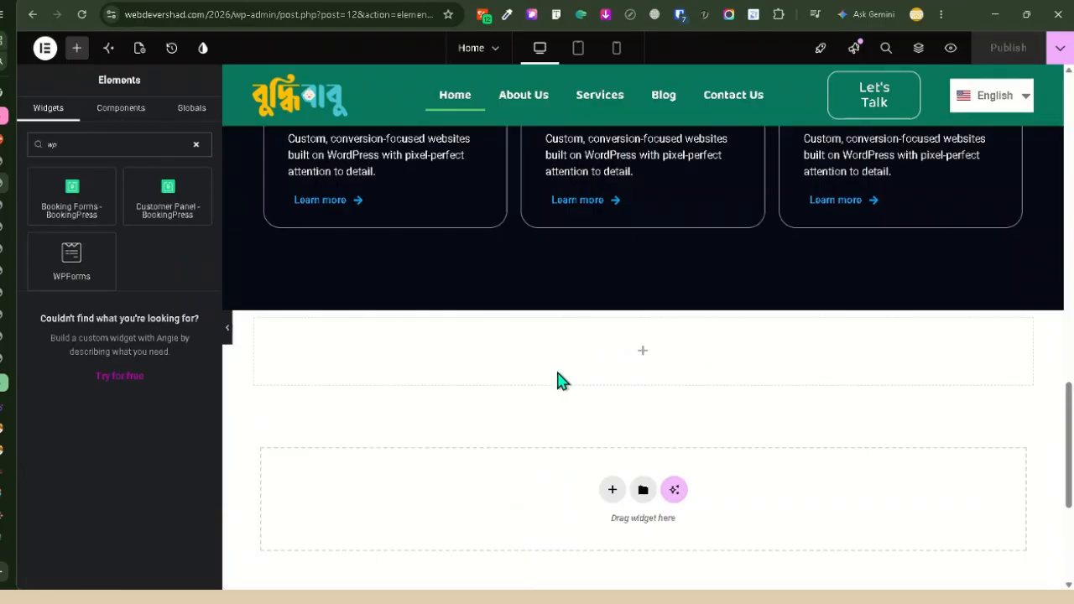
left_click_drag(80, 257, 630, 416)
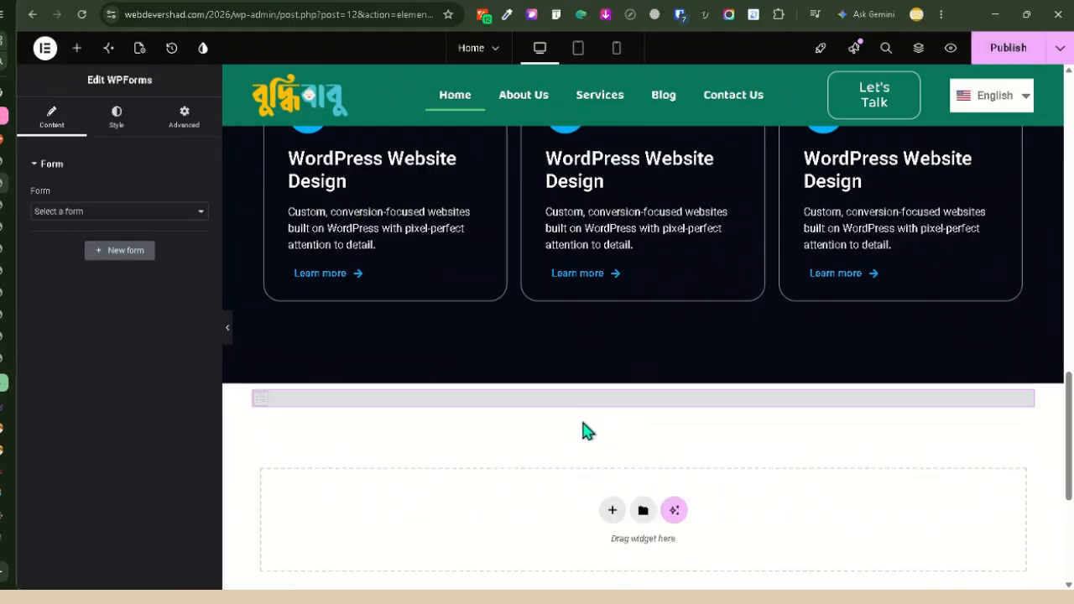
- Choose Contact Form as the WPForms widget's form and look over its fields on the page
left_click(138, 214)
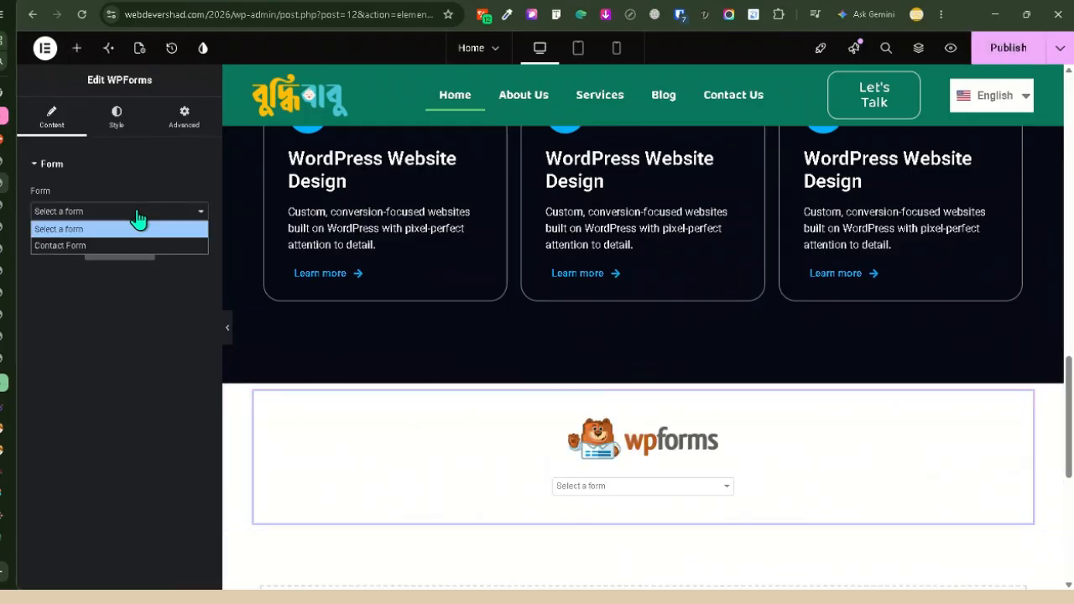
left_click(59, 248)
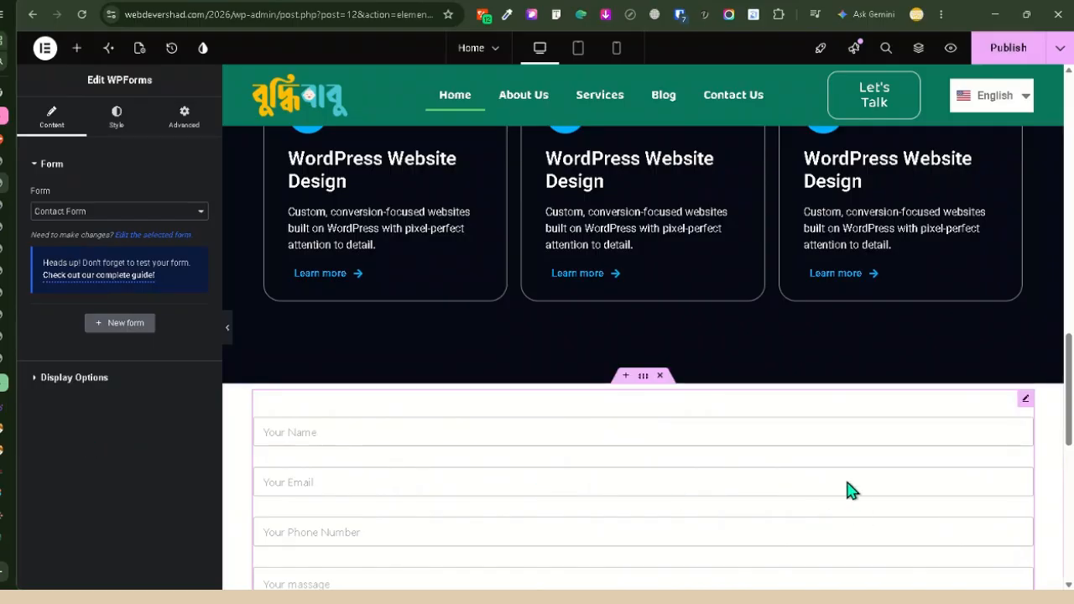
scroll(848, 489, "down", 4)
scroll(679, 453, "up", 4)
scroll(475, 456, "down", 2)
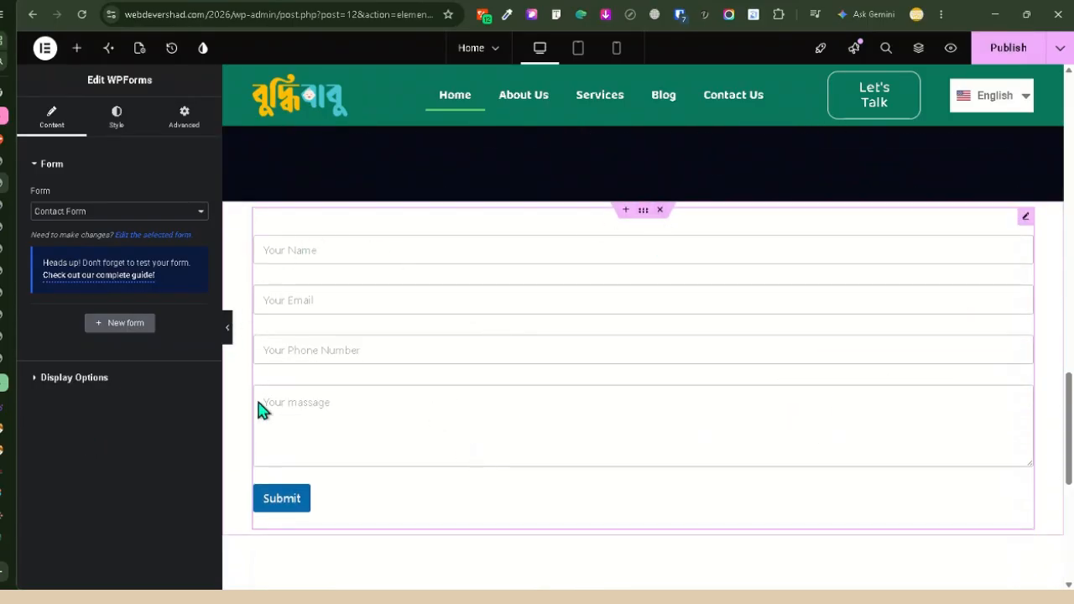
scroll(750, 338, "up", 3)
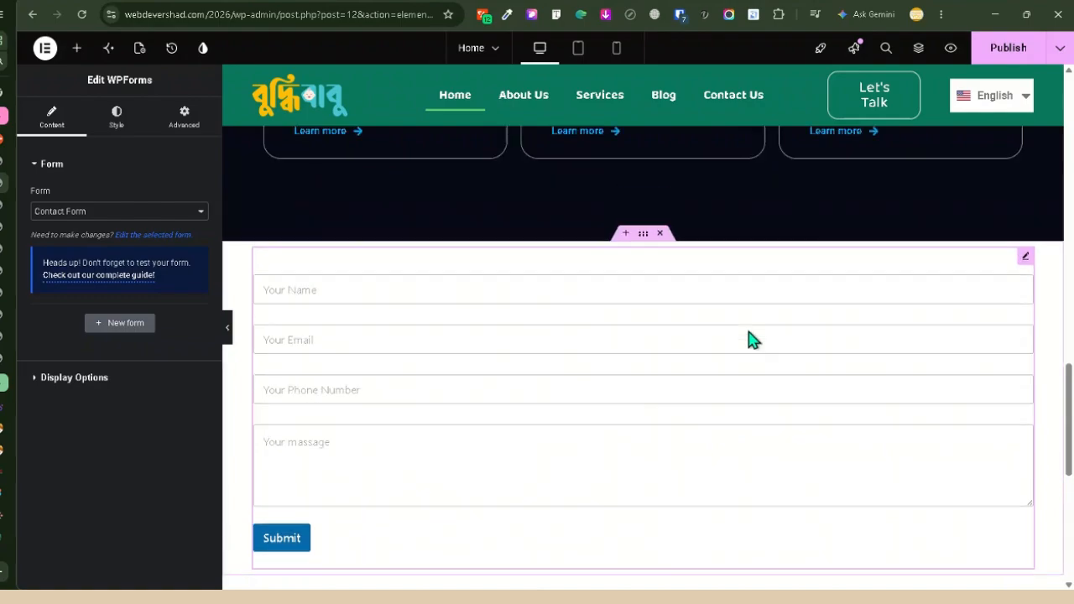
- Add a Heading widget above the form with the title "Contact Form"
left_click(76, 48)
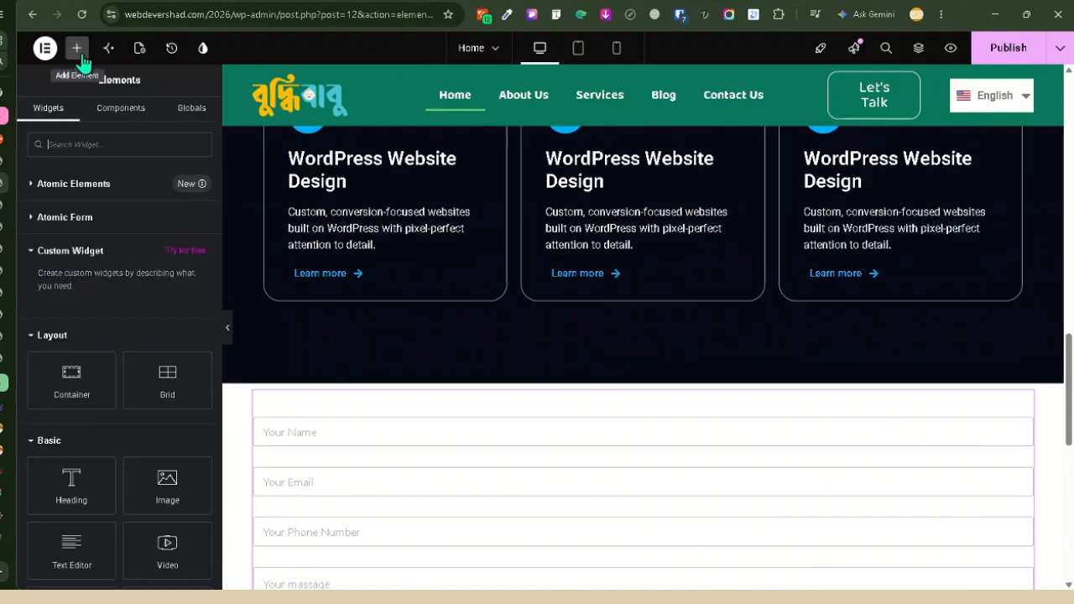
left_click_drag(61, 499, 671, 410)
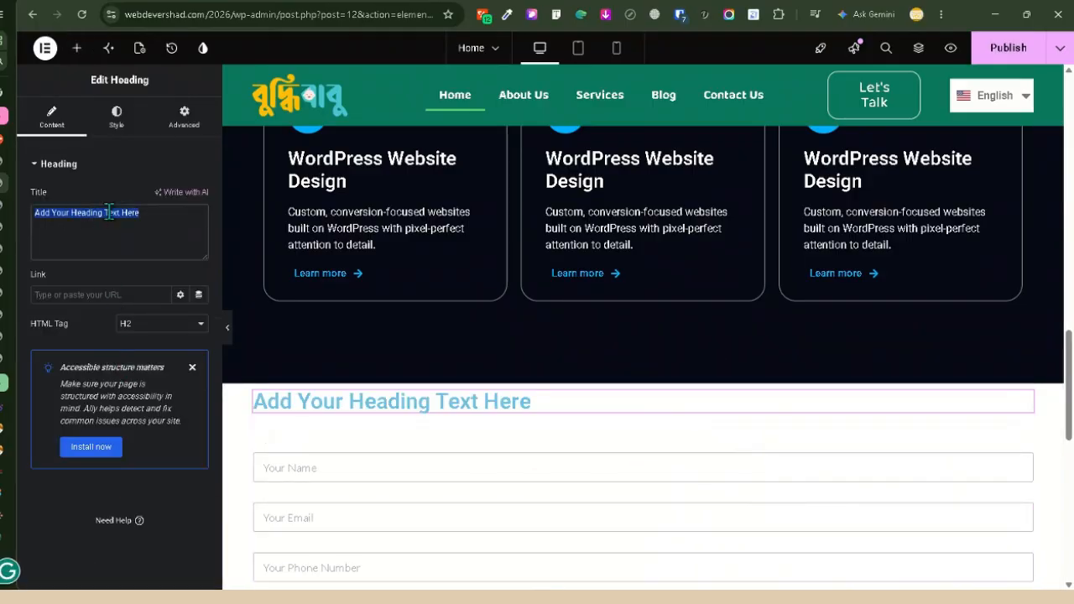
type("Contact ")
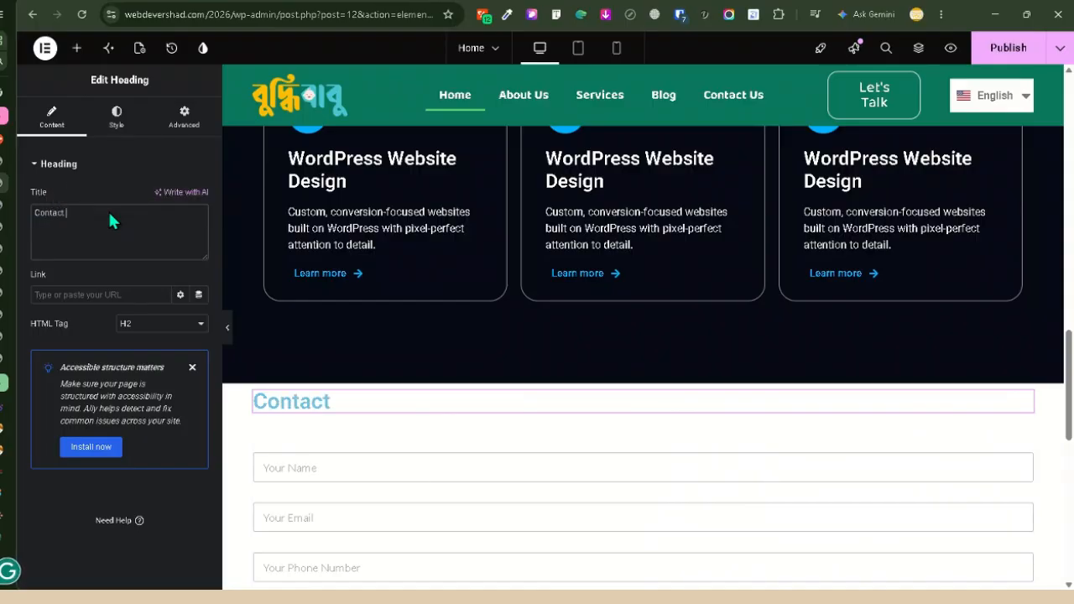
type("Form")
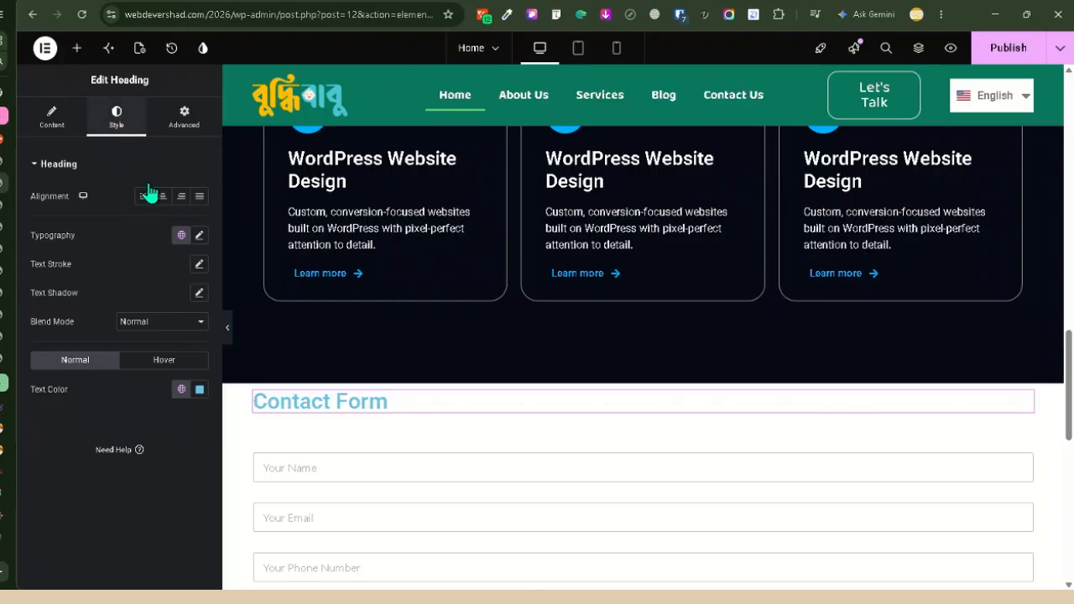
- Center the Contact Form heading and publish the Home page
left_click(162, 196)
left_click(1011, 50)
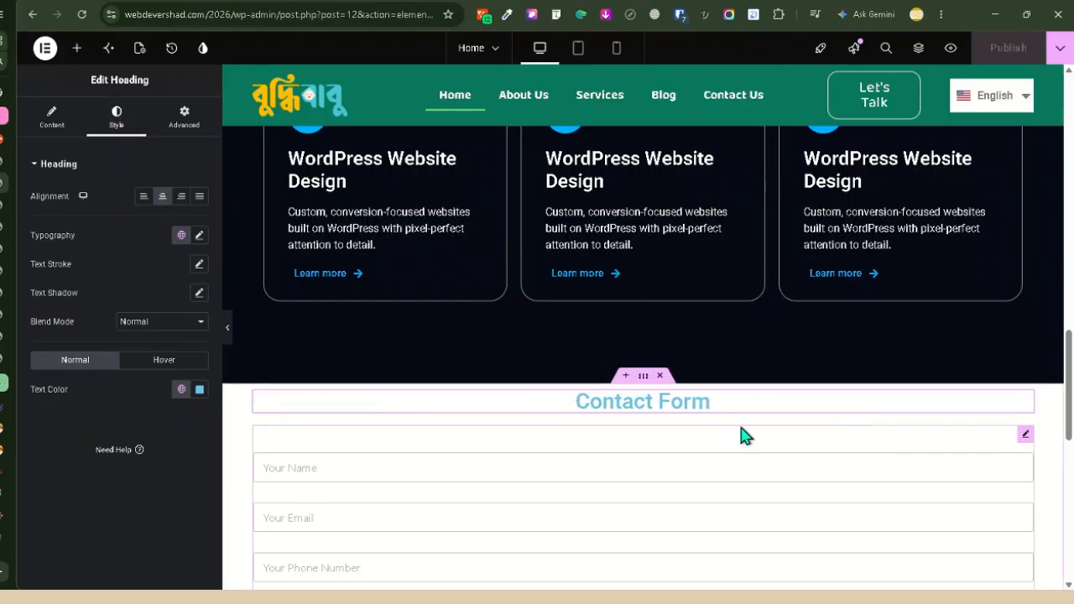
scroll(744, 434, "down", 2)
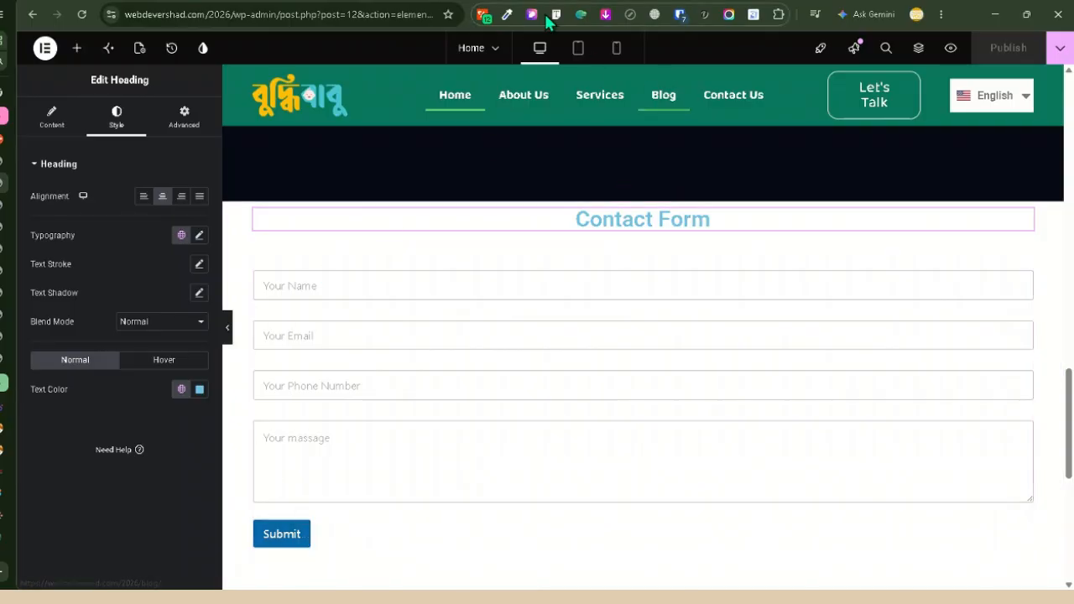
- Switch to the other browser window and open ChatGPT in its empty tab, ready for a new prompt
left_click(520, 0)
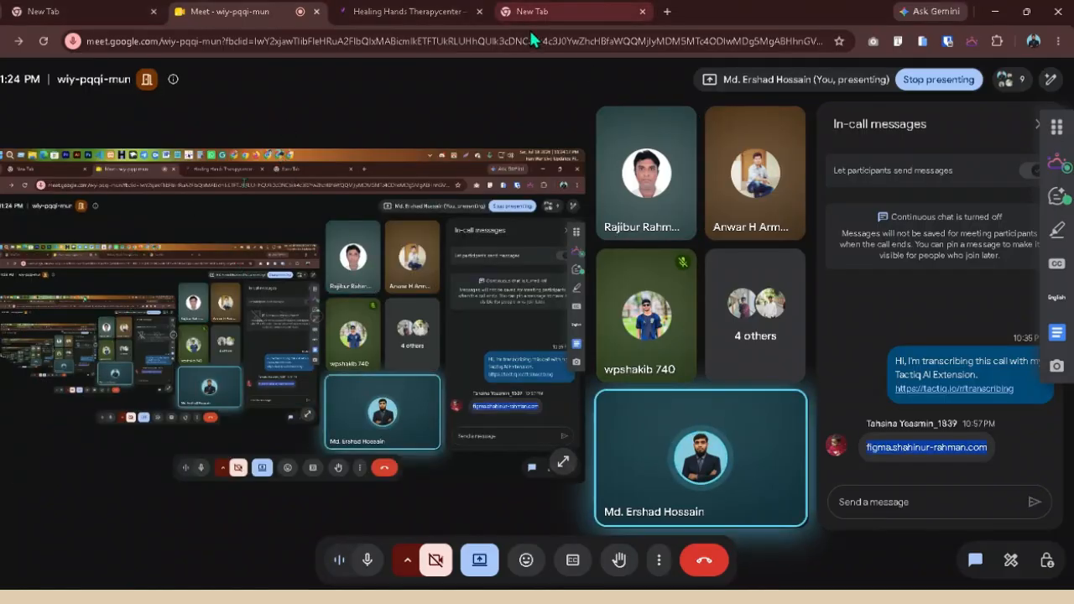
left_click(554, 12)
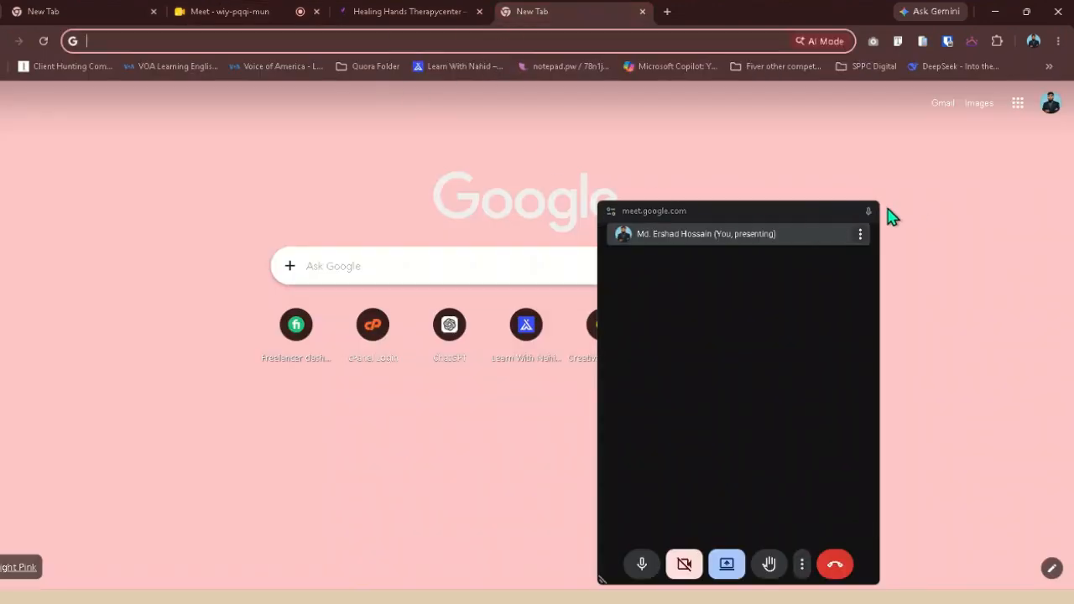
left_click(868, 211)
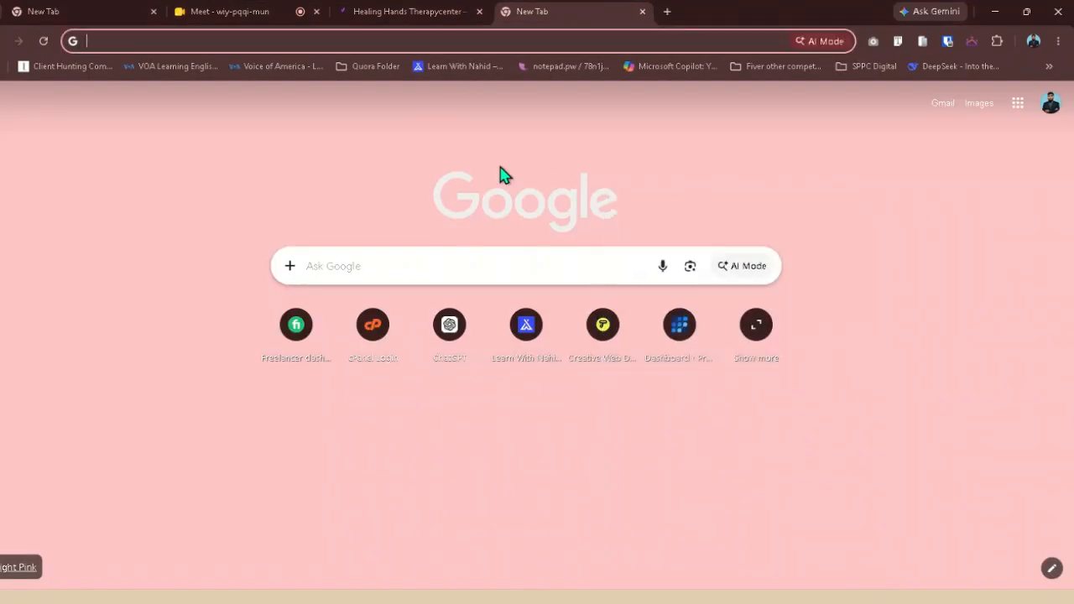
left_click(125, 40)
type("cha")
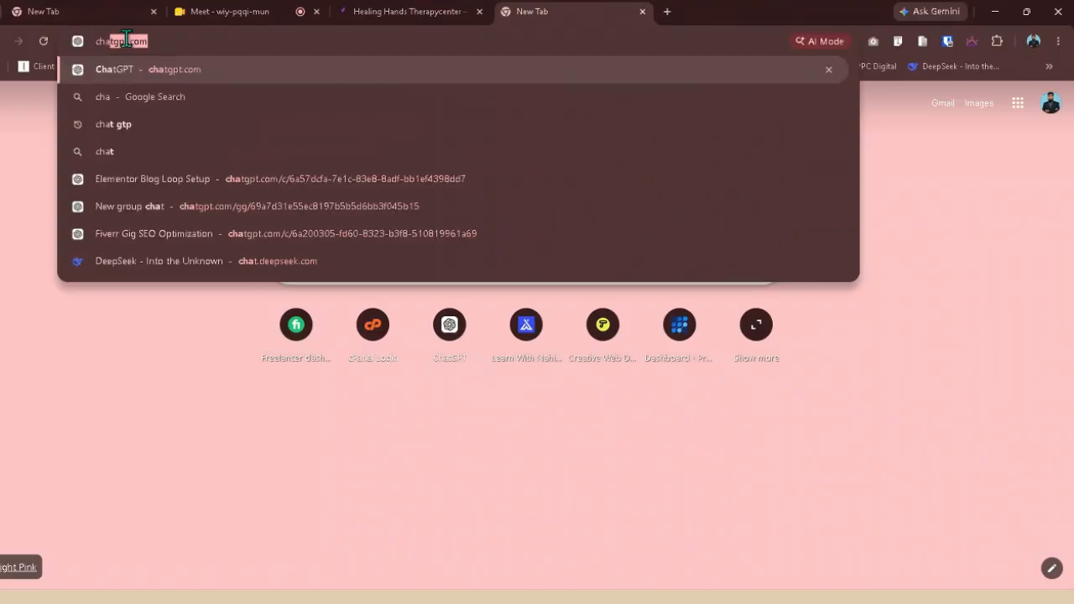
key("Return")
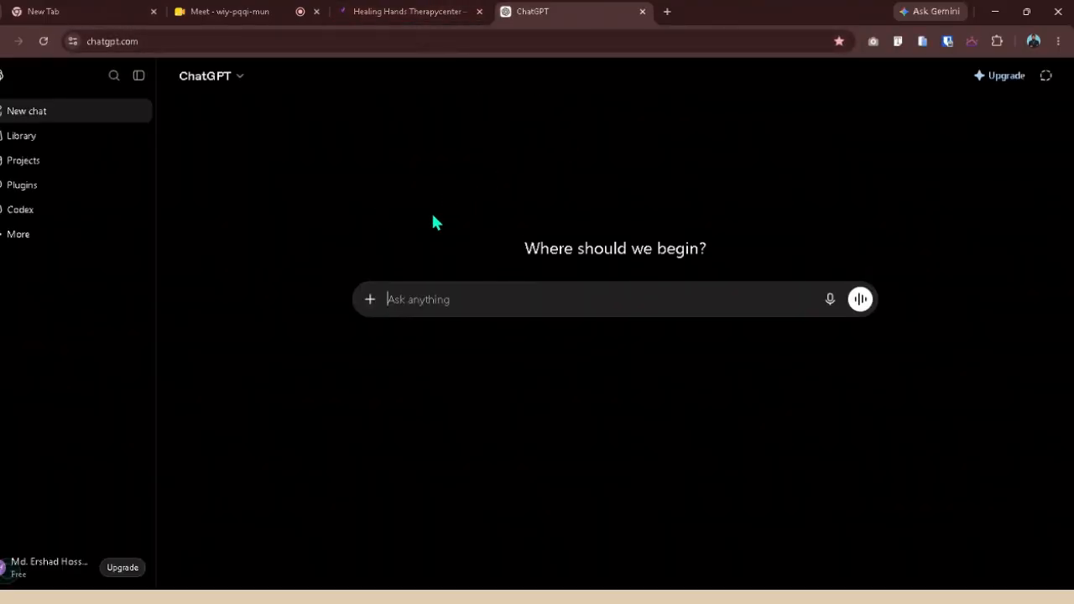
left_click(420, 305)
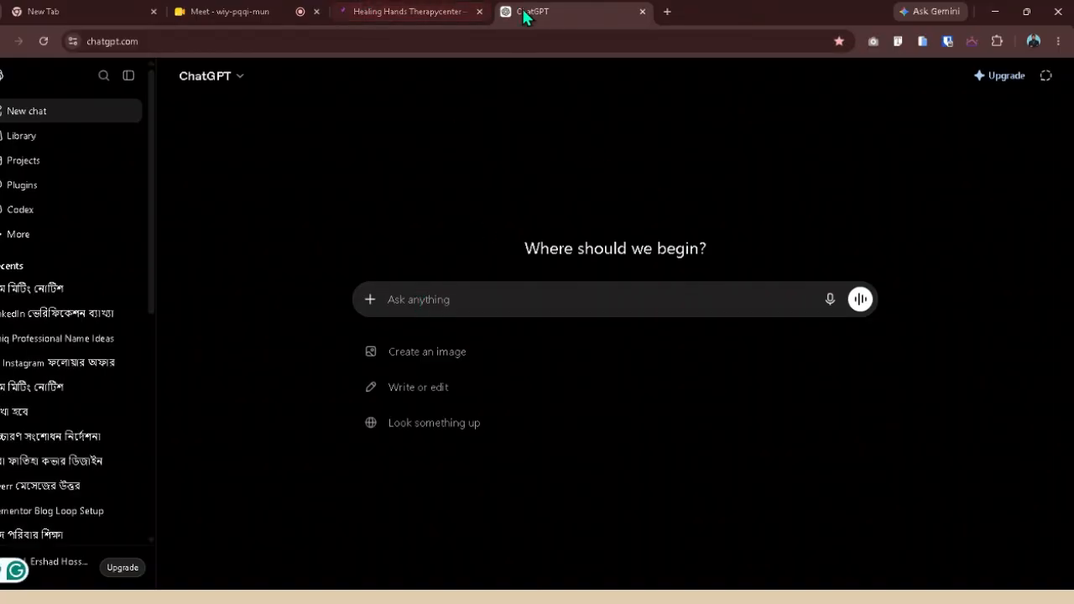
- Switch back to the Home page in the Elementor editor and show the whole Contact Form section
key("alt+Tab")
scroll(495, 433, "down", 1)
scroll(492, 445, "down", 2)
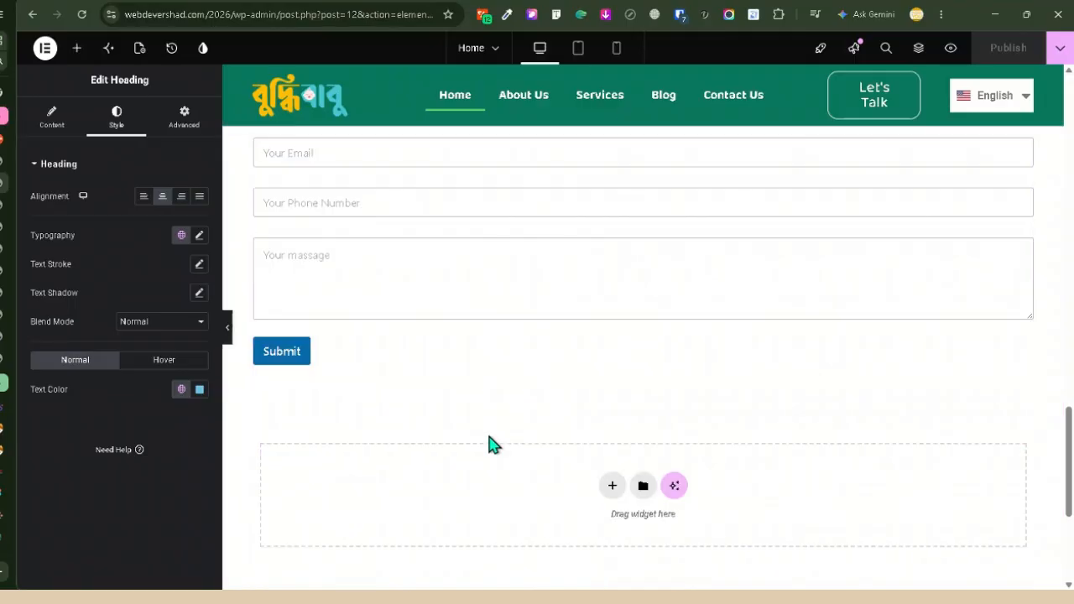
scroll(504, 428, "up", 2)
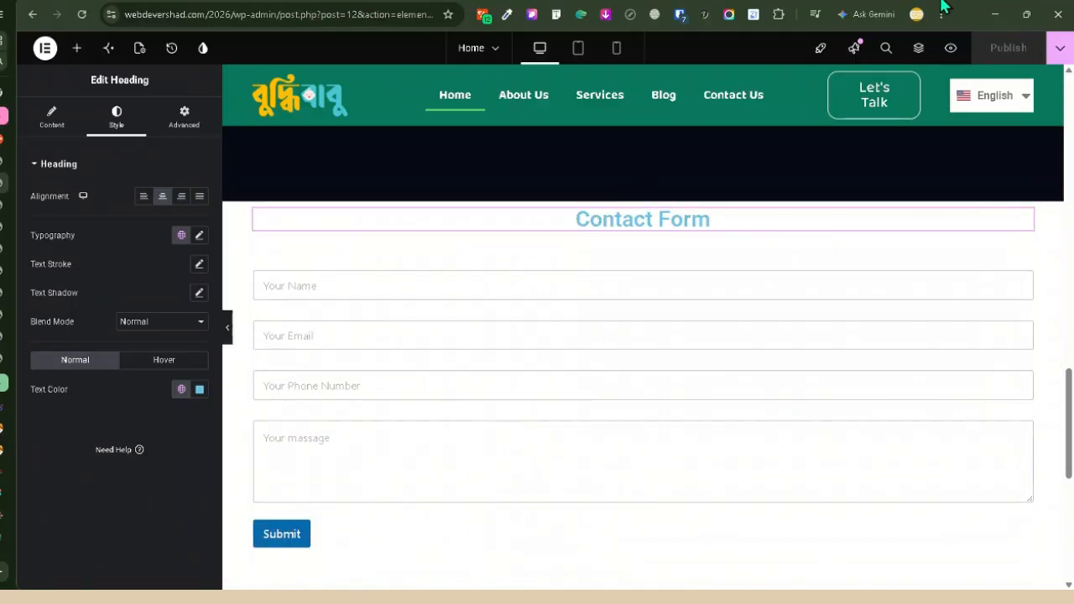
key("super+shift+s")
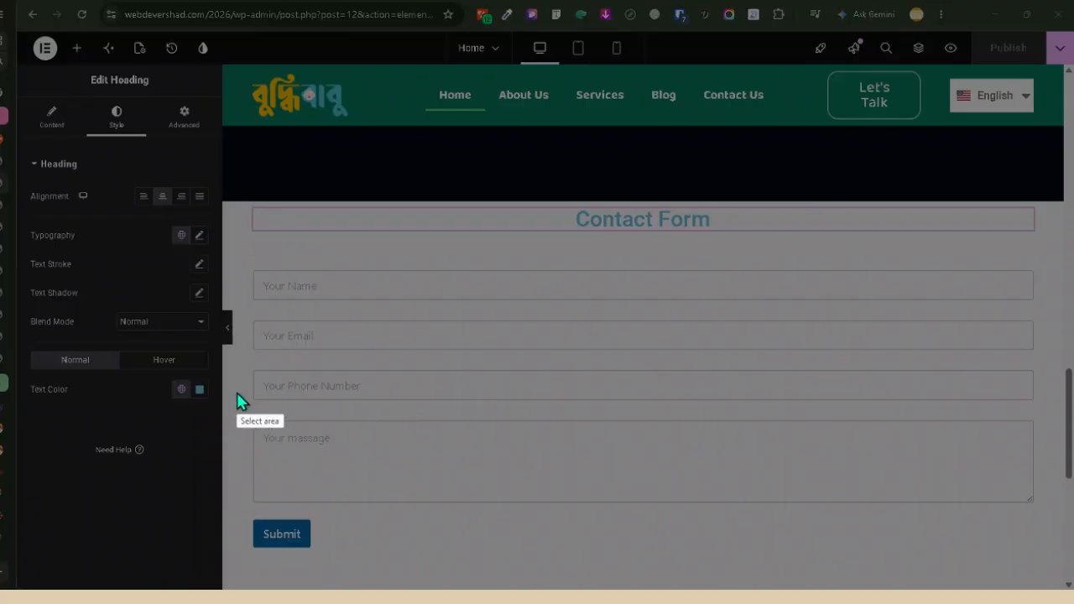
mouse_move(235, 391)
left_mouse_down()
mouse_move(344, 559)
mouse_move(980, 568)
mouse_move(960, 565)
left_mouse_up()
left_click(949, 578)
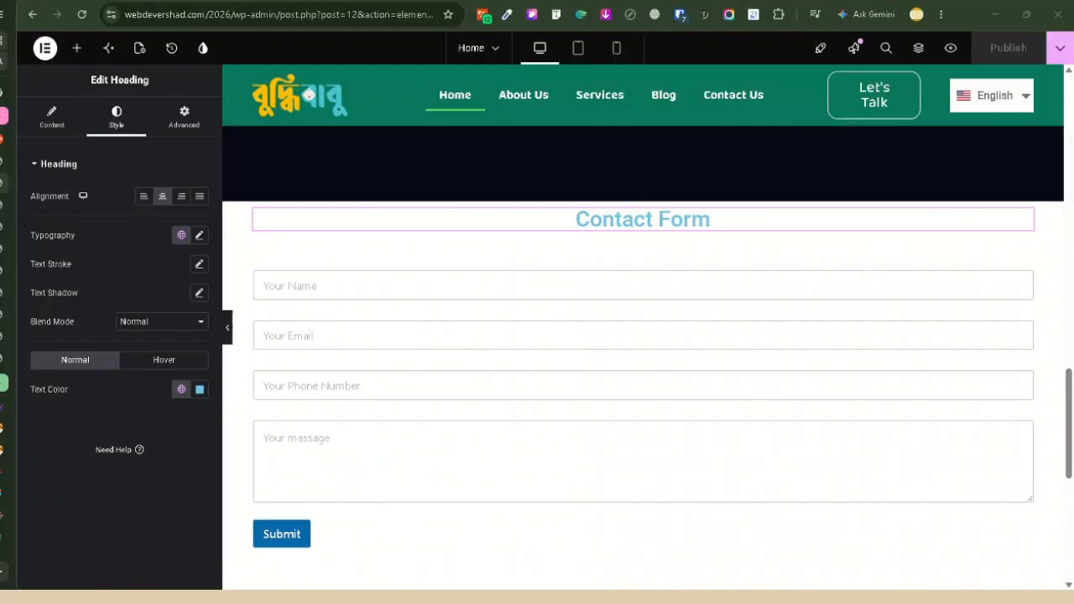
- Copy a Lightshot screenshot of the editor with the Contact Form section and paste it into the ChatGPT prompt
key("Print")
mouse_move(15, 78)
left_mouse_down()
mouse_move(459, 582)
mouse_move(1061, 541)
mouse_move(1064, 578)
left_mouse_up()
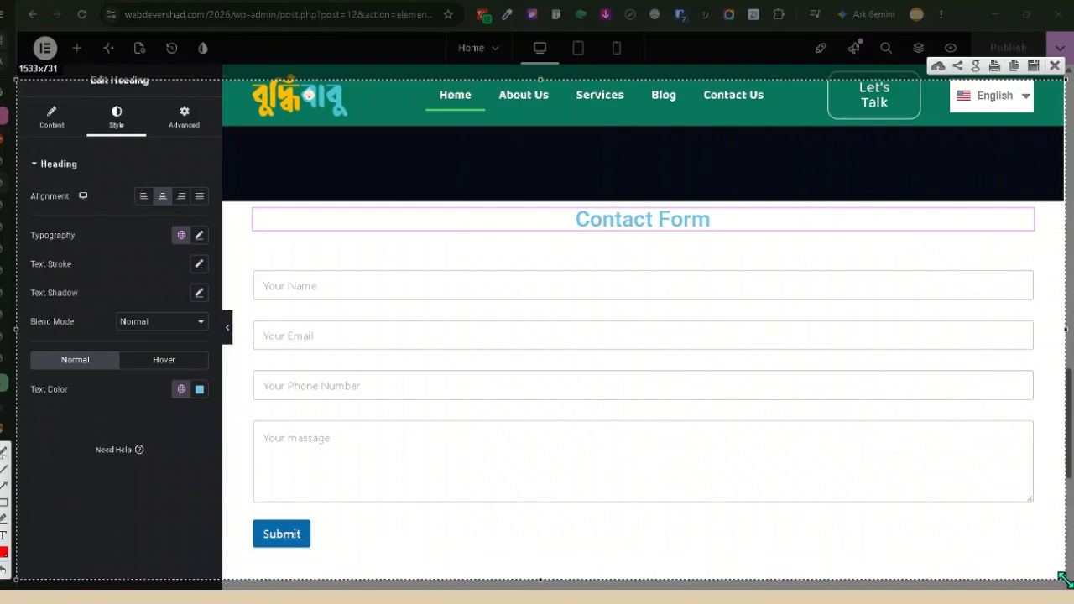
left_click(1013, 65)
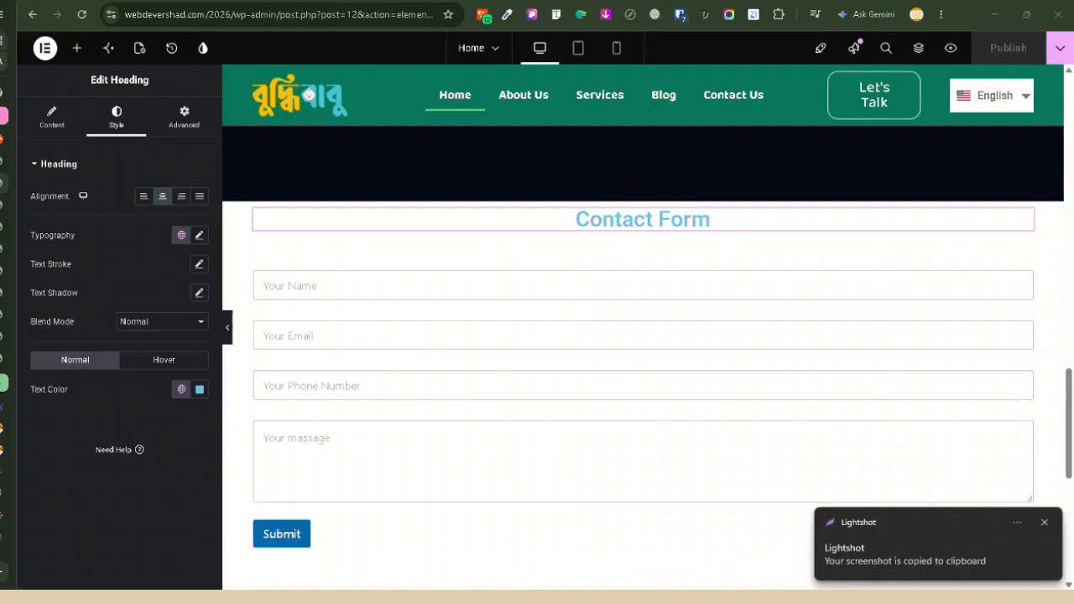
key("alt+Tab")
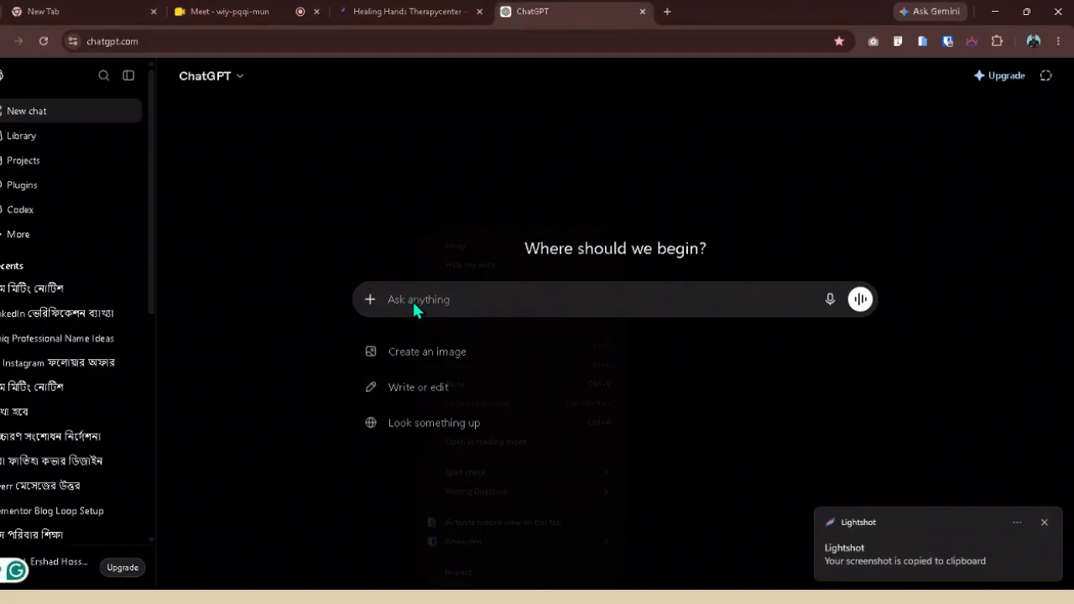
right_click(412, 301)
left_click(470, 382)
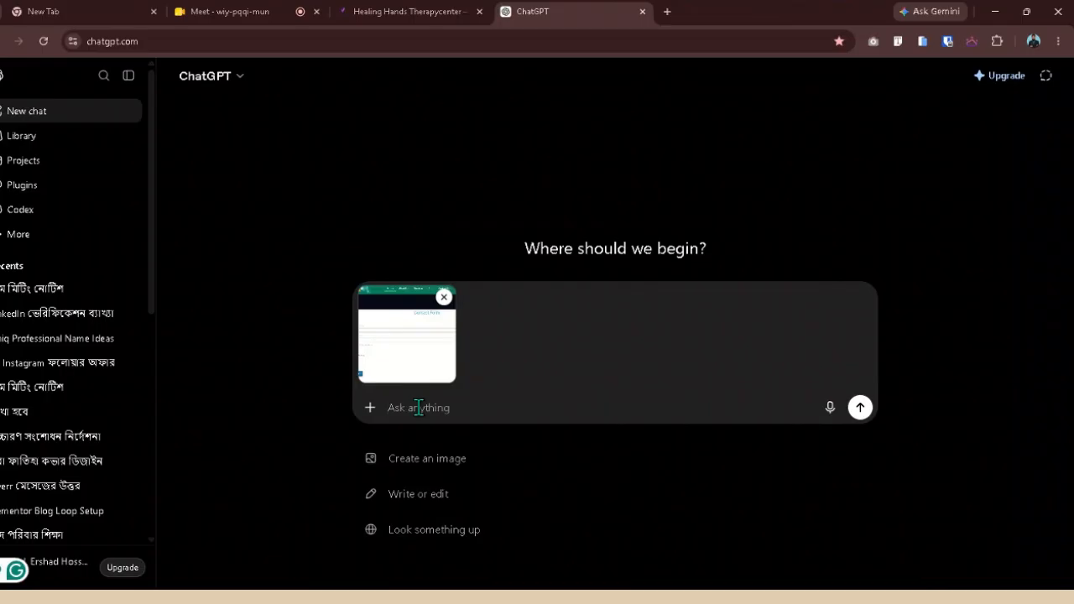
- Send ChatGPT the prompt "আমি ওয়ার্ডপ্রেস এ Wp Form তৈরি করেছি । এখন এই বাটনটিকে ফুলউইথ করে ফুললি সুন্দর একটি সিএসএস দিয়ে তৈরি করে দাও।"
type("আমি ওয়ার")
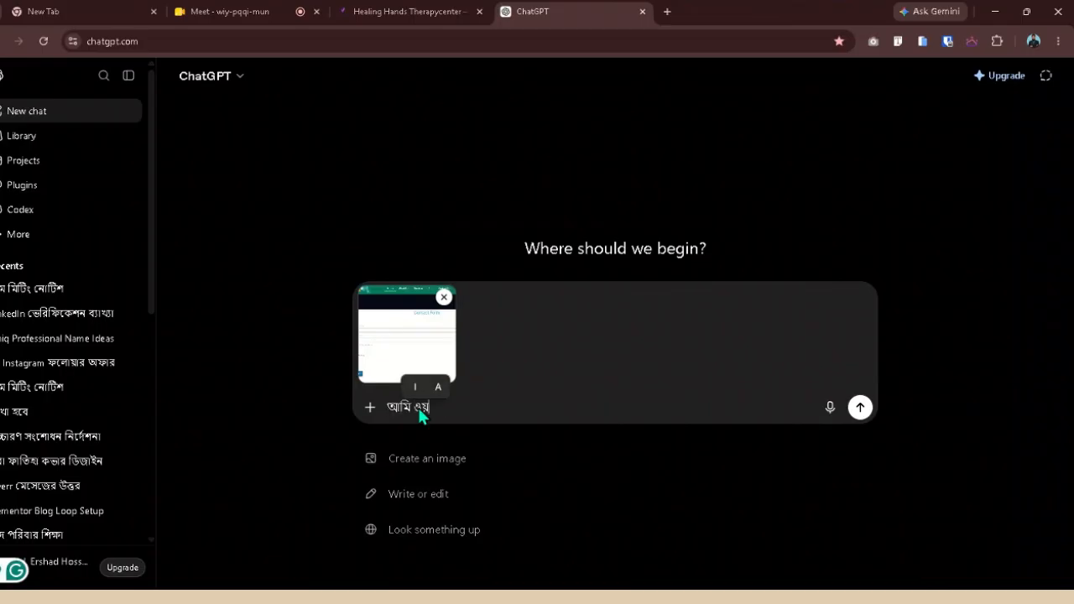
type("্ডপ্রে")
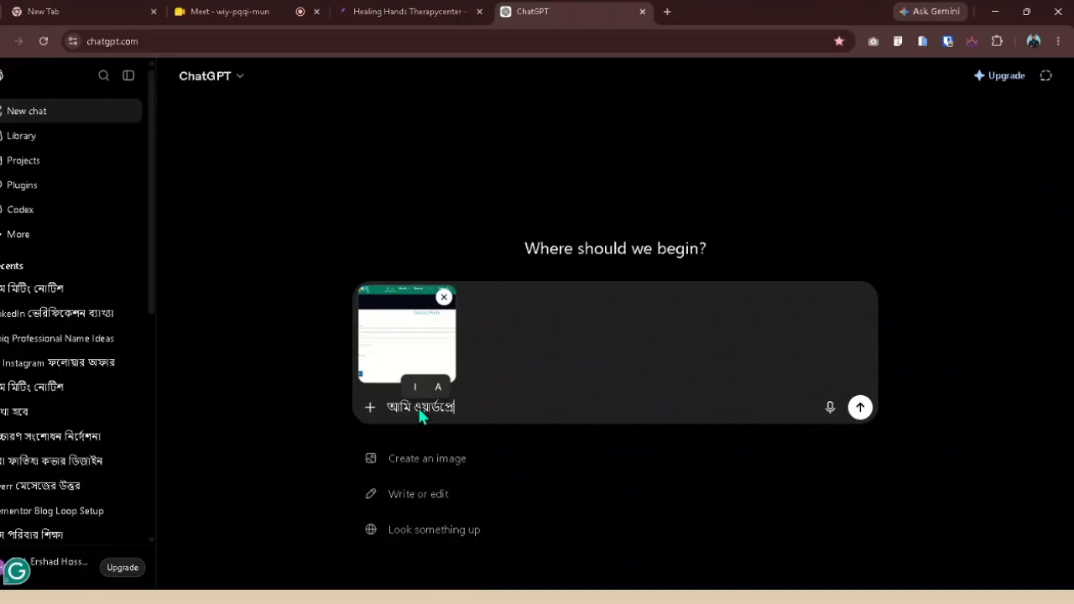
type("স ")
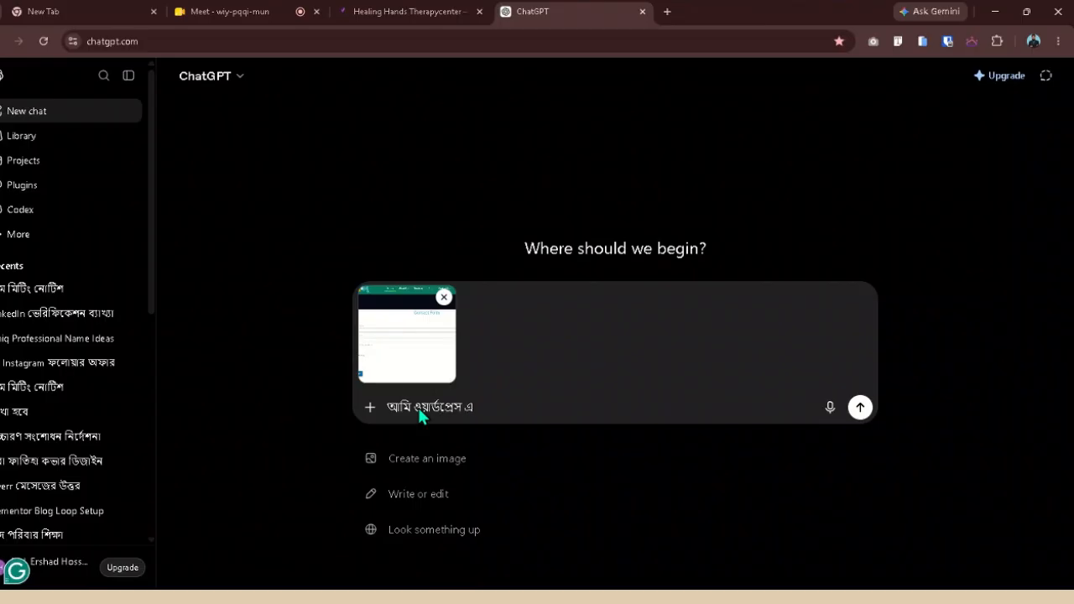
type("এ Wp Form")
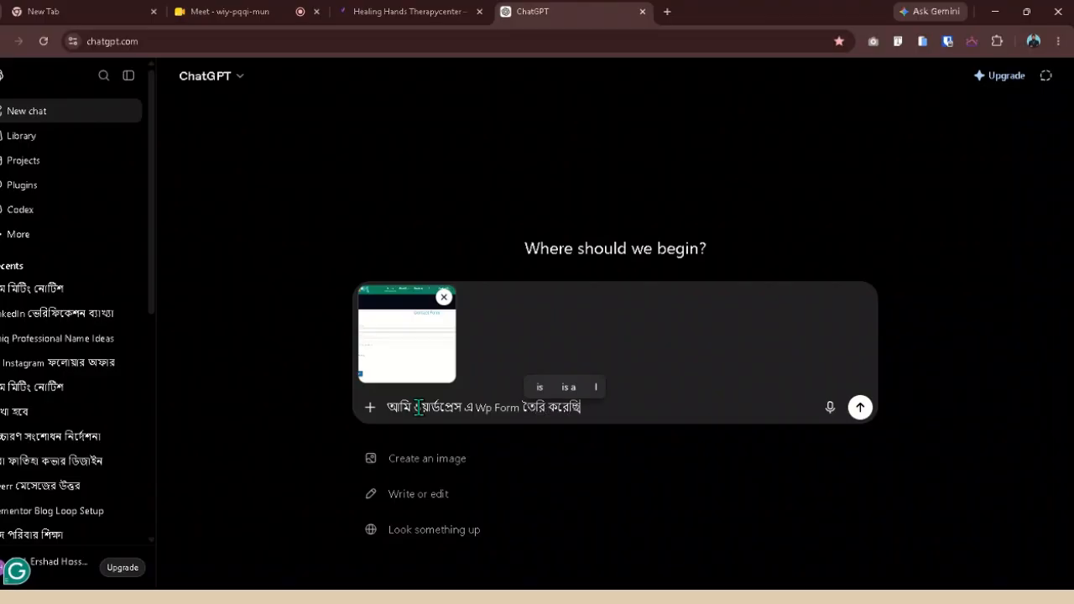
type("তৈরি করেছি । এখন ")
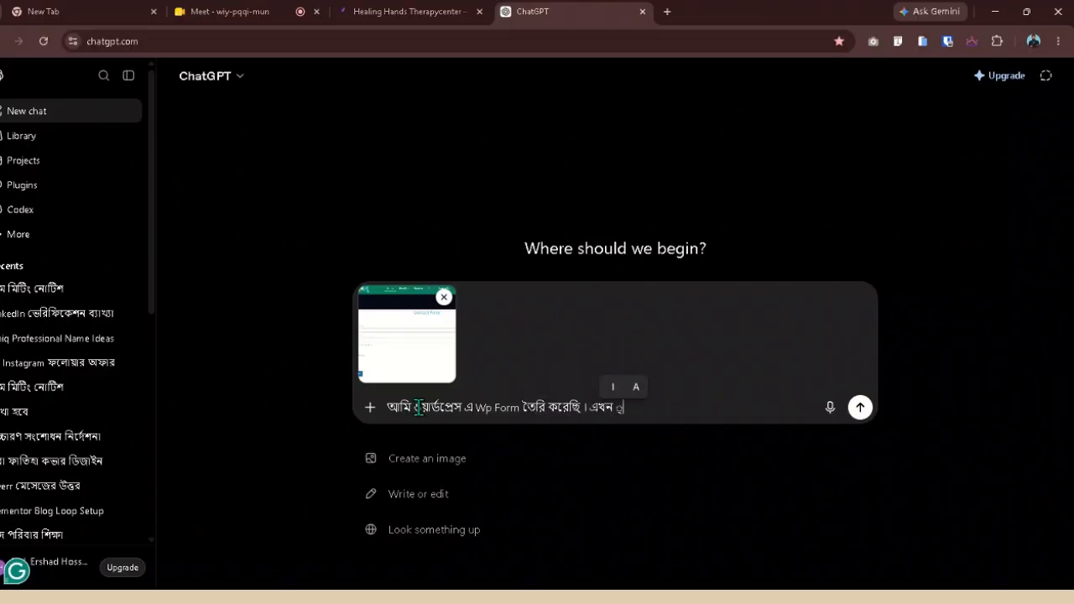
type("এই")
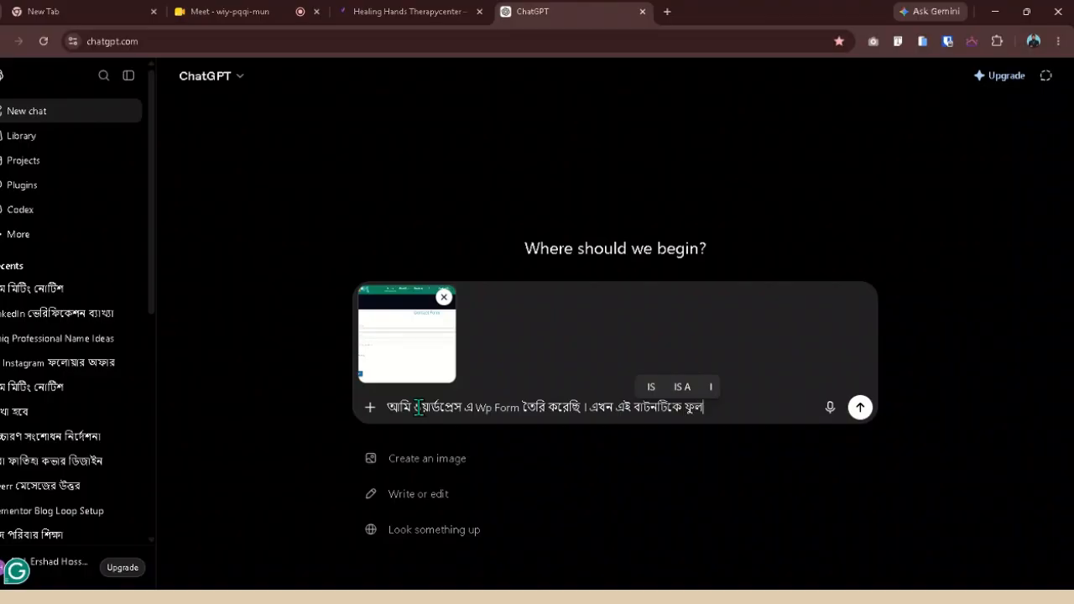
type("বাটনটিকে ফুলউ")
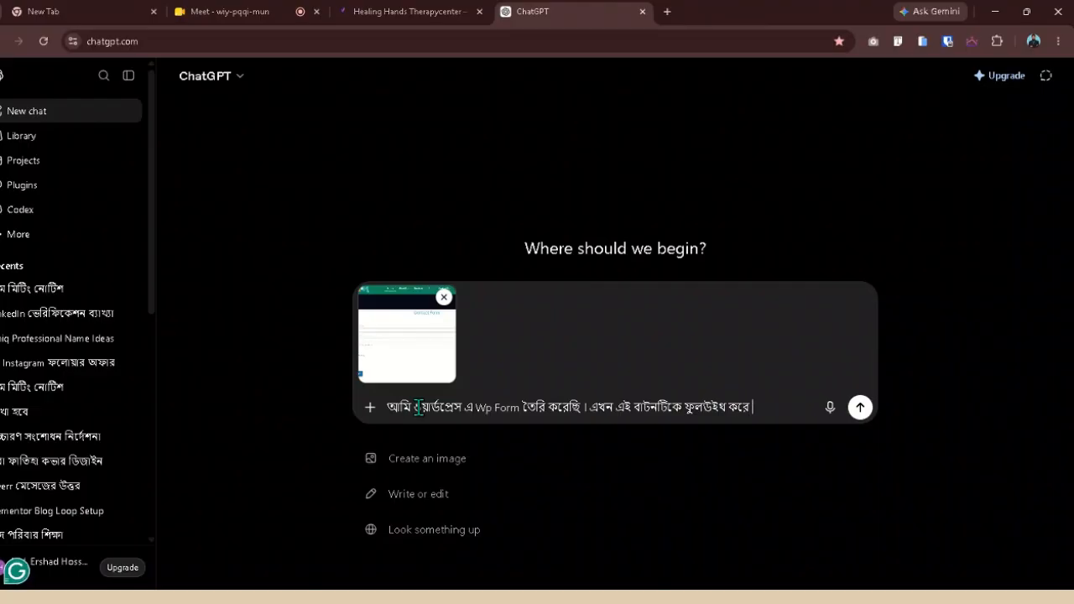
type("ইথ করে")
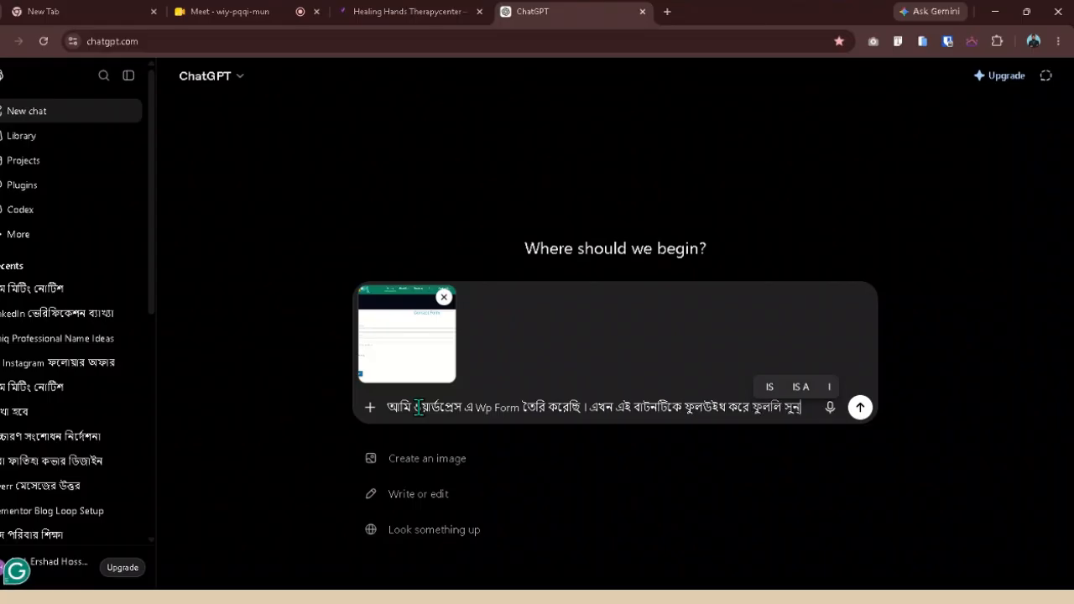
type("একটি সিএ")
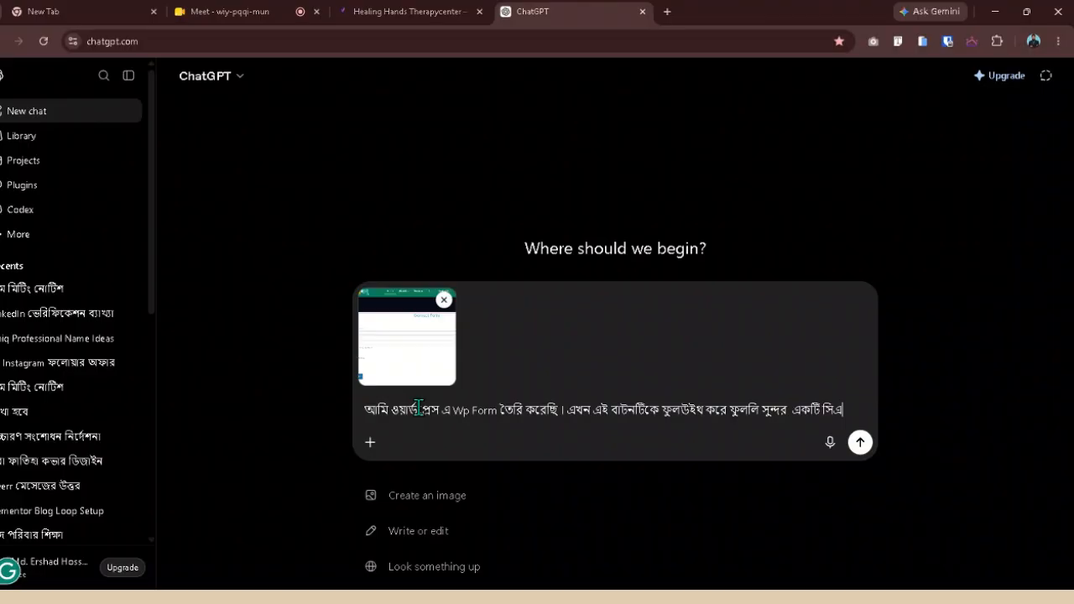
type("সএস দিয়ে তৈরি করে দাও।")
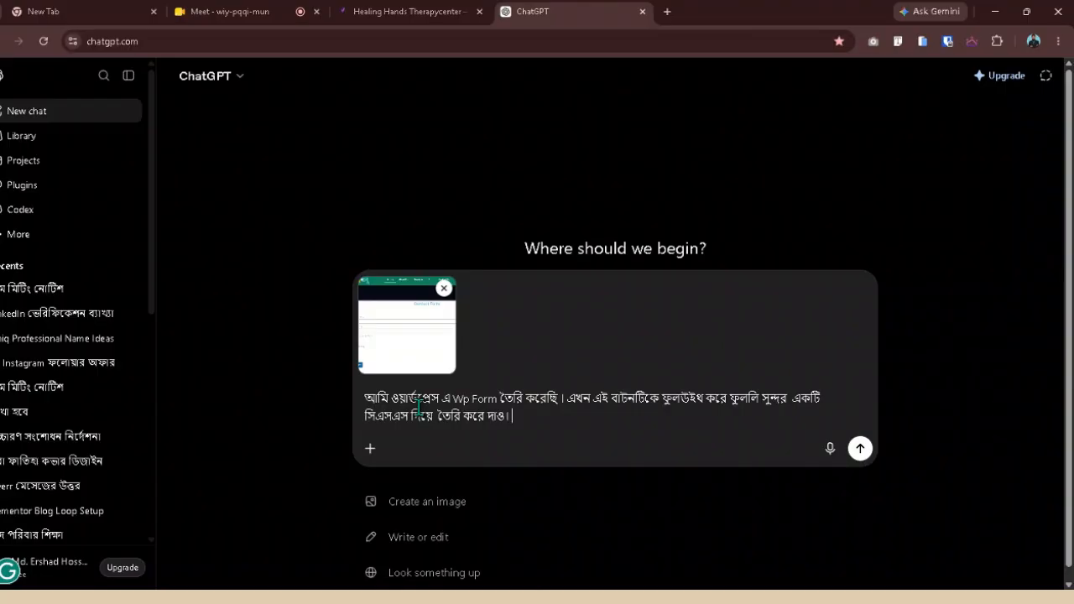
key("Return")
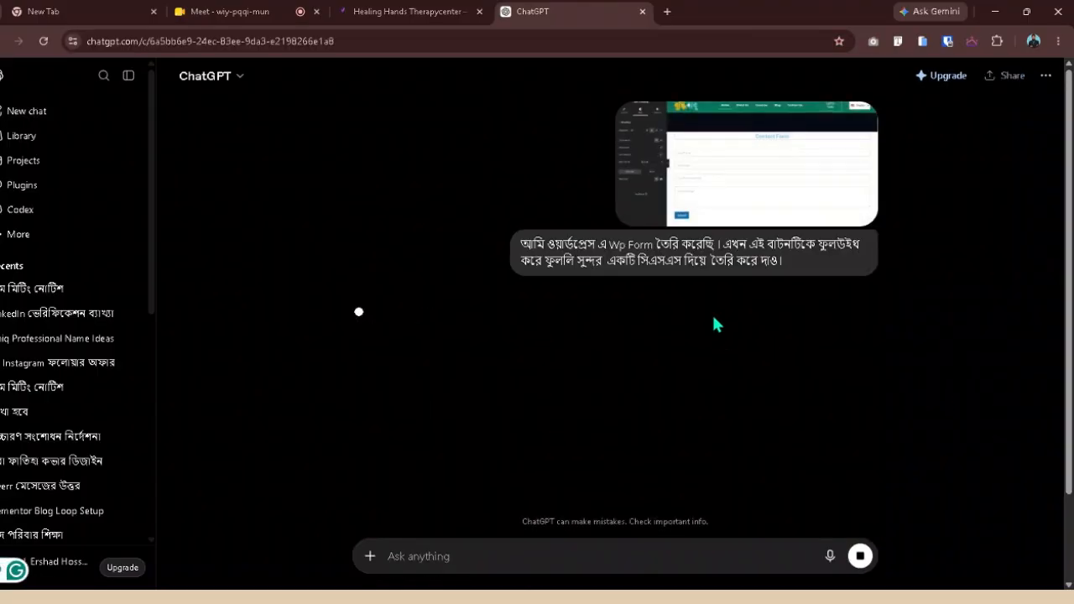
- Look through ChatGPT's reply and copy its first CSS block, the WPForms Full Width Professional Submit Button code
scroll(480, 377, "down", 3)
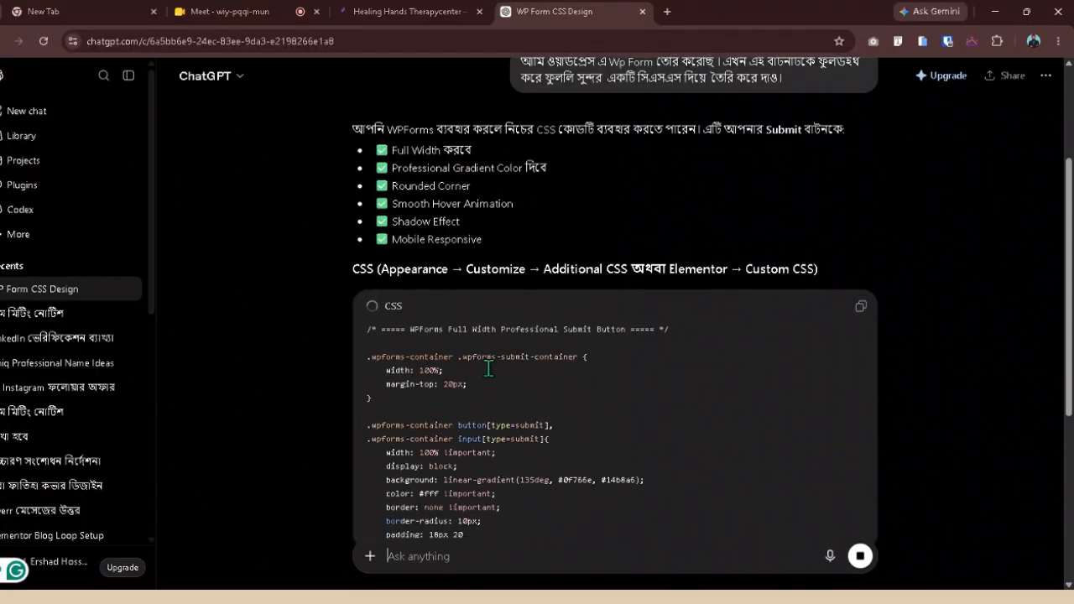
scroll(489, 370, "down", 3)
scroll(490, 367, "down", 4)
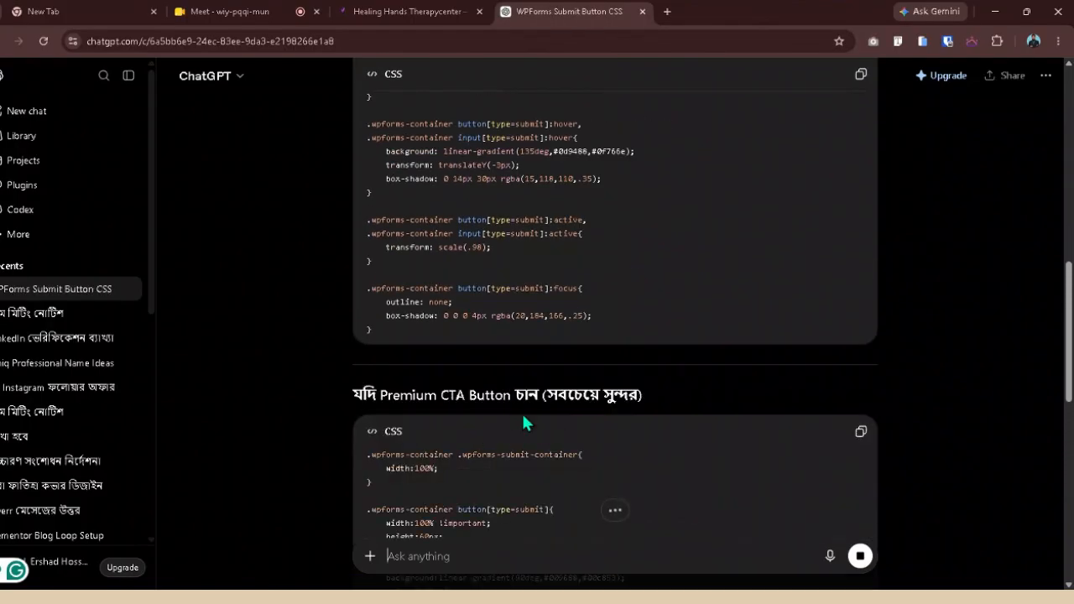
scroll(528, 411, "up", 2)
scroll(507, 314, "up", 2)
scroll(478, 276, "up", 2)
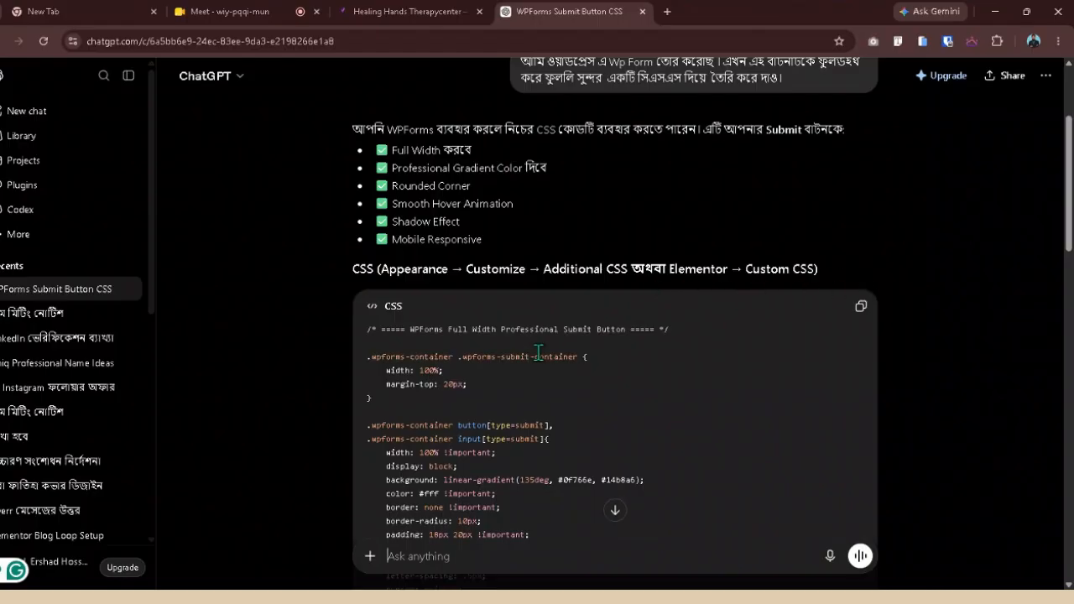
left_click(859, 316)
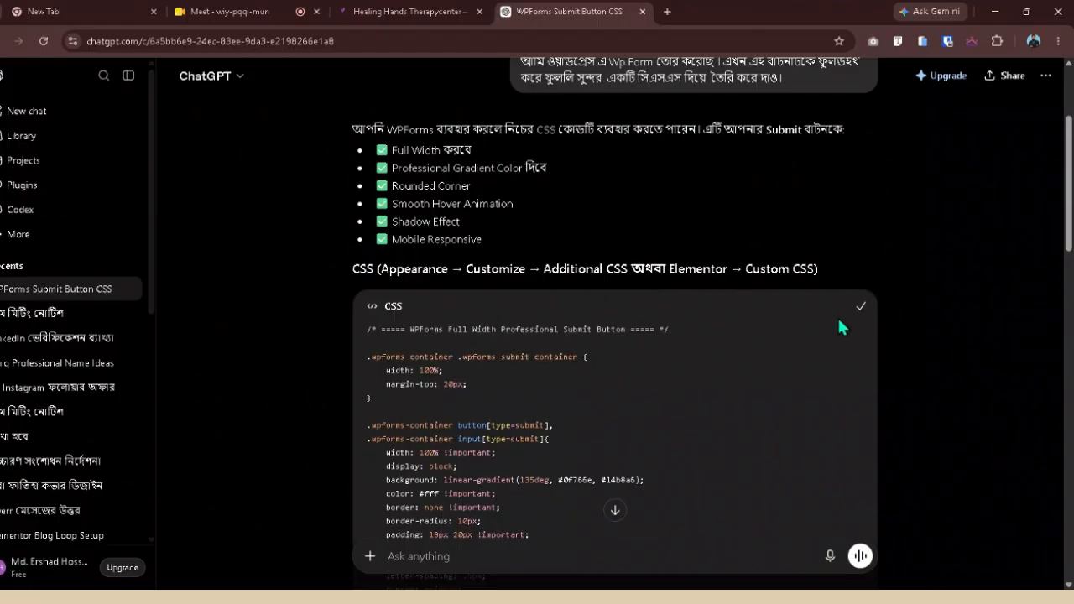
- Switch back to the Home page in the Elementor editor, dismiss the Windows Security notification and open the WPForms widget's Custom CSS settings
left_click(539, 2)
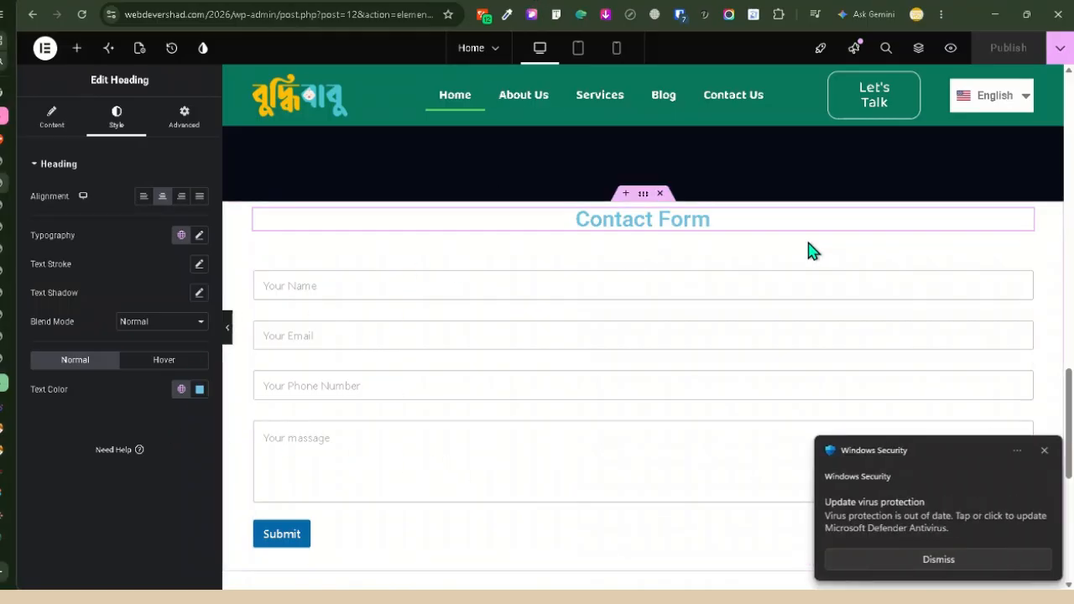
left_click(1044, 451)
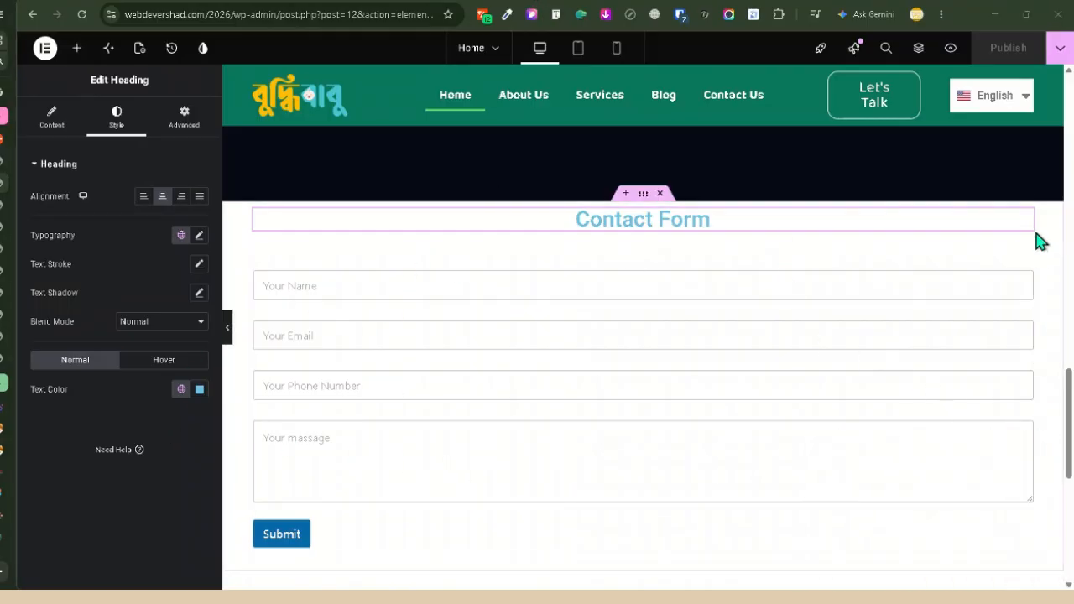
left_click(1026, 259)
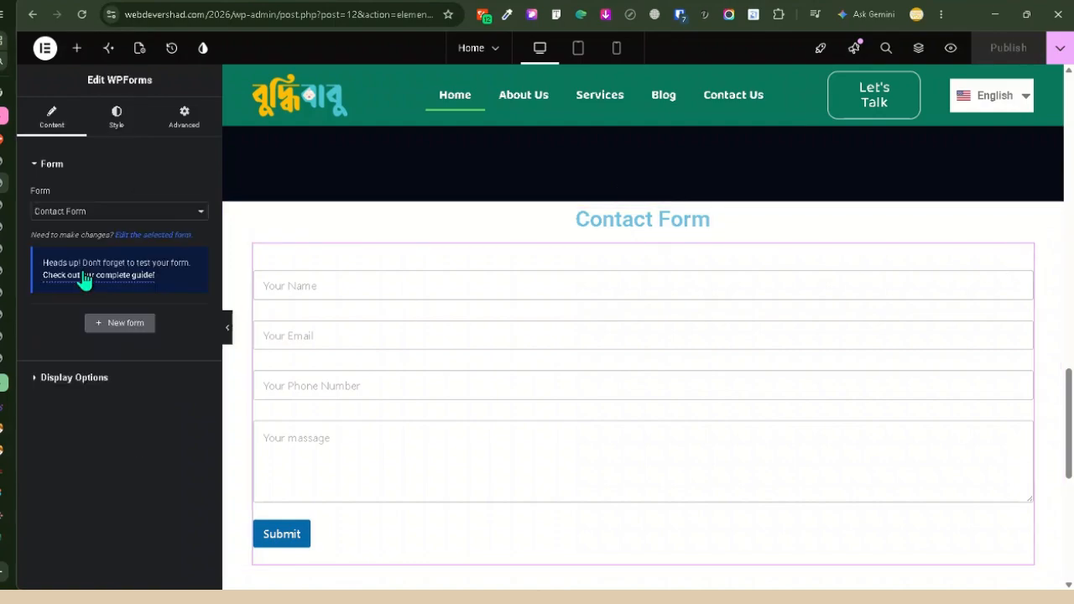
left_click(176, 120)
scroll(106, 443, "down", 5)
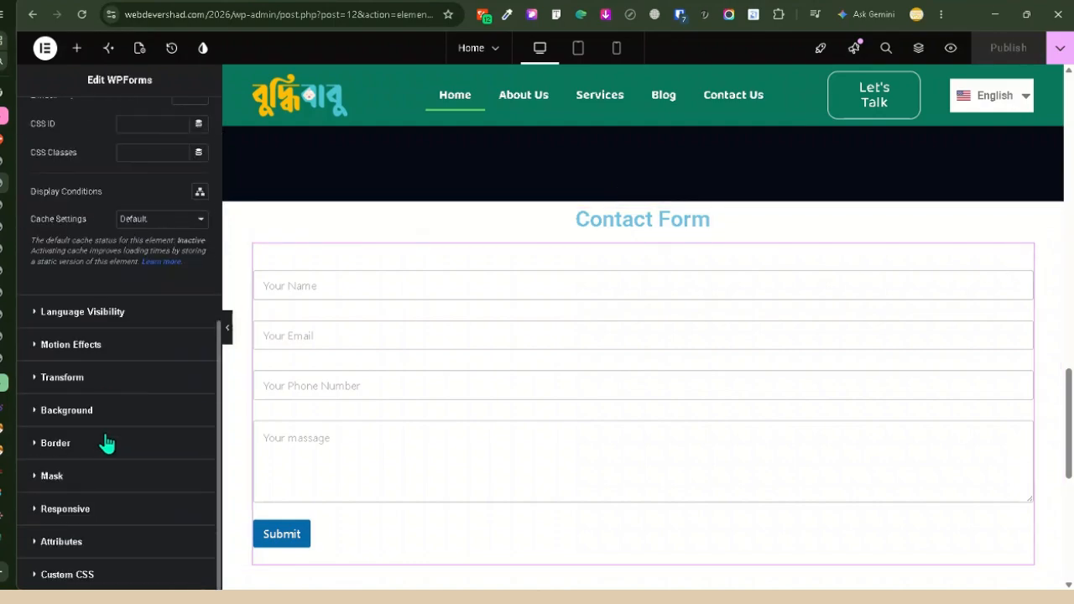
left_click(60, 575)
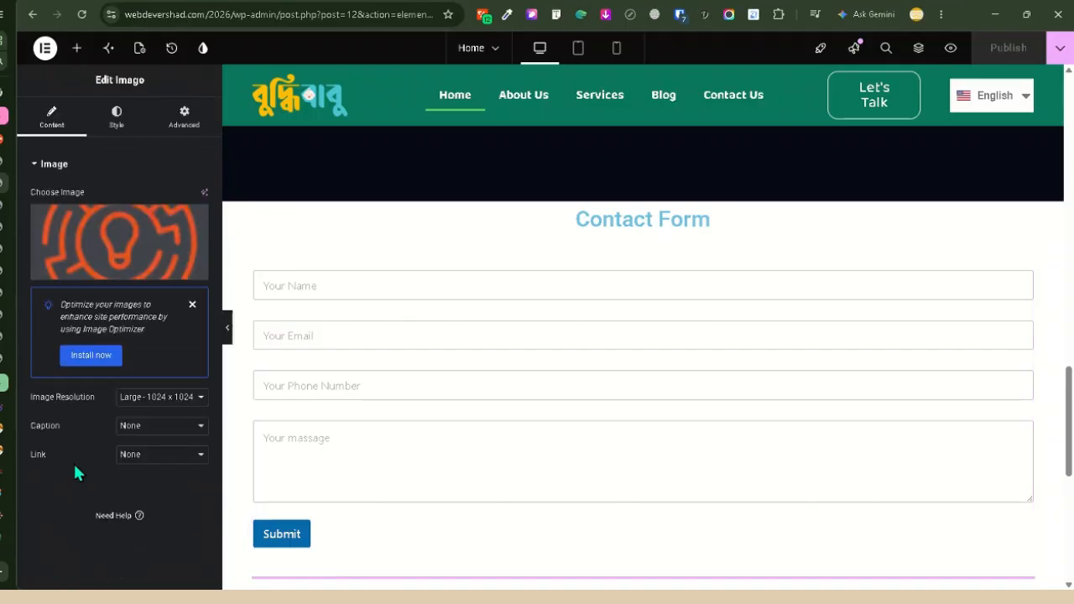
- Try pasting the copied submit button CSS into the Custom CSS of the image widget below the form
left_click(188, 130)
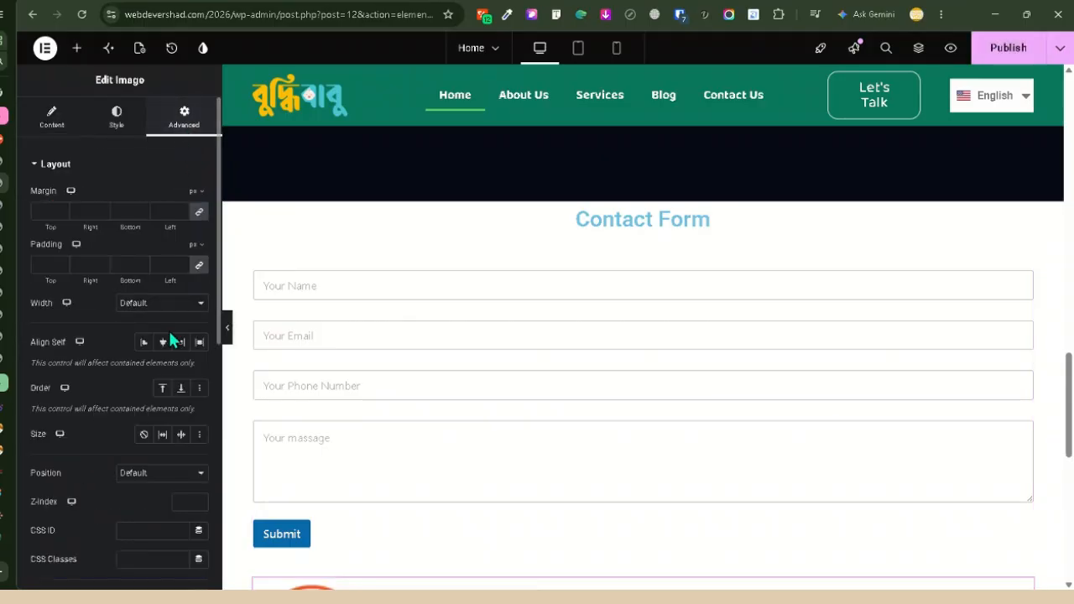
scroll(113, 457, "down", 10)
left_click(67, 491)
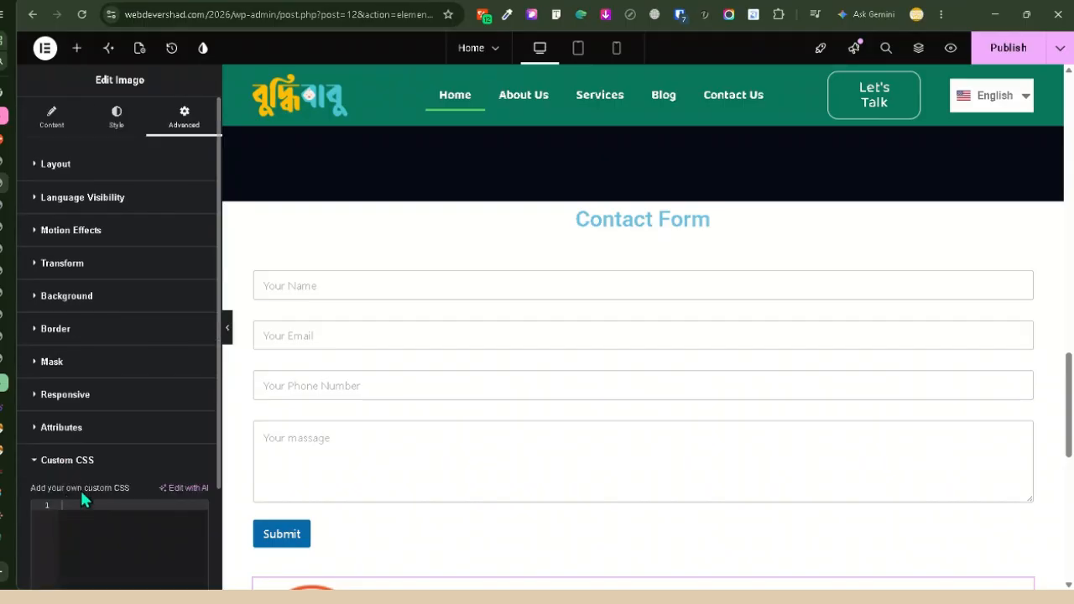
key("ctrl+v")
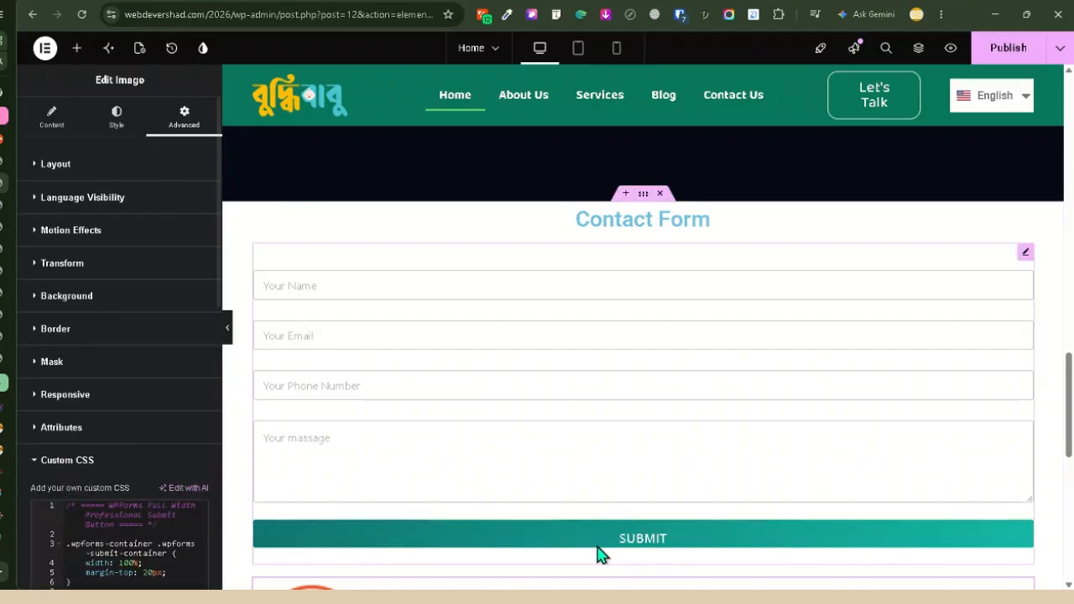
- Delete the stray image widget below the contact form
scroll(702, 489, "down", 2)
scroll(954, 461, "down", 4)
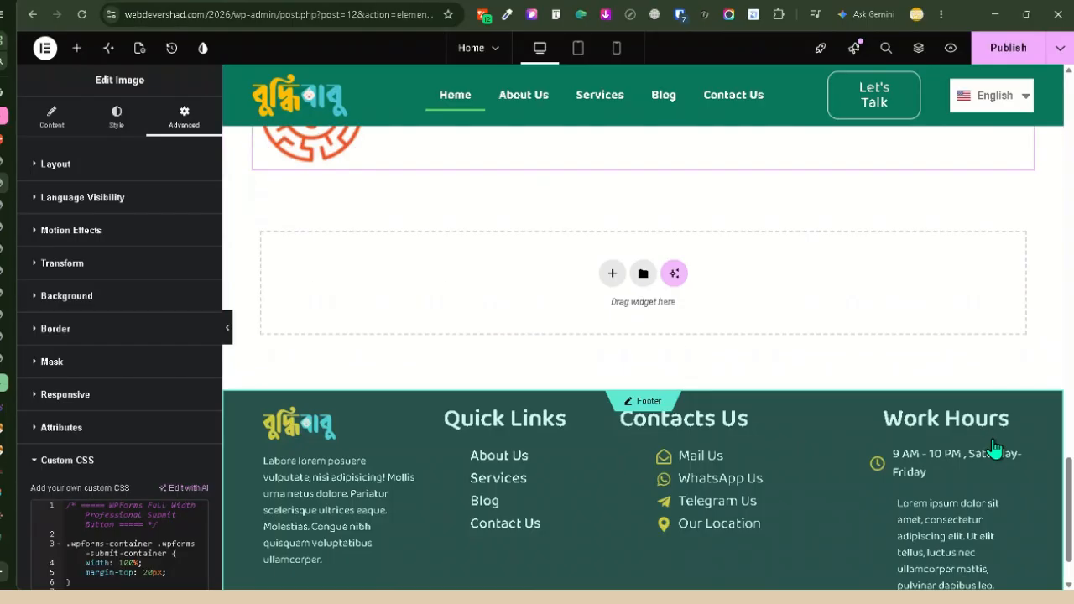
scroll(978, 431, "up", 2)
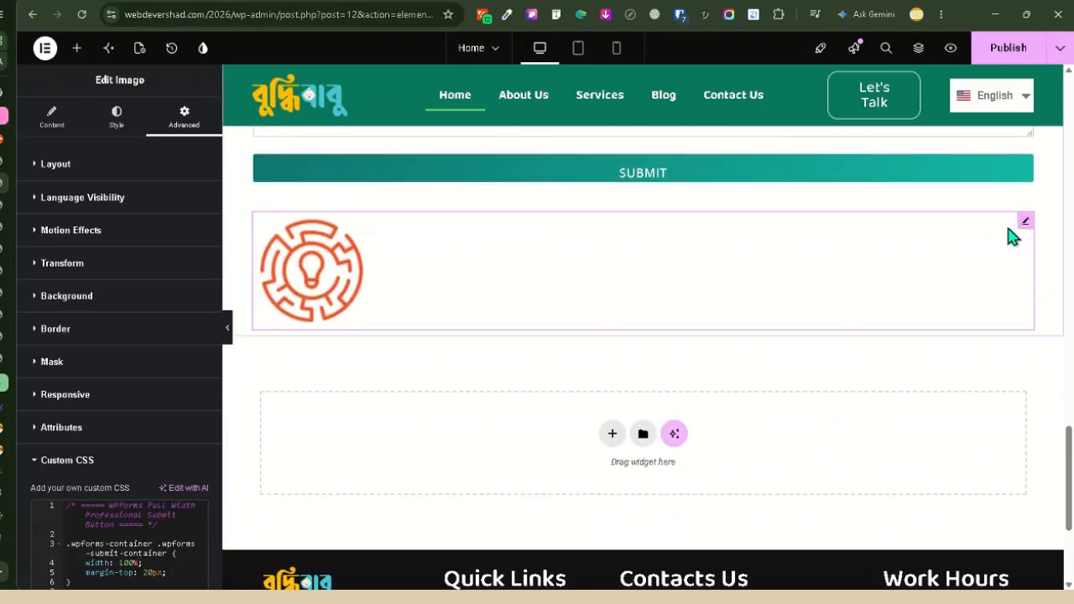
key("Delete")
scroll(675, 302, "up", 2)
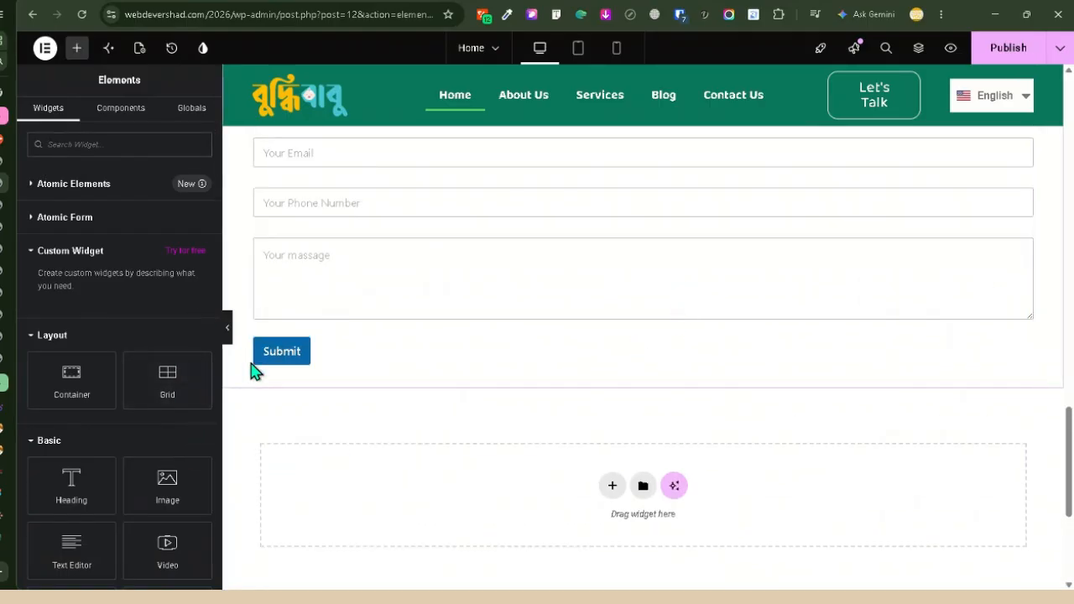
- Select the WPForms widget under the Contact Form heading and paste the copied submit button CSS into its Custom CSS
scroll(172, 286, "down", 15)
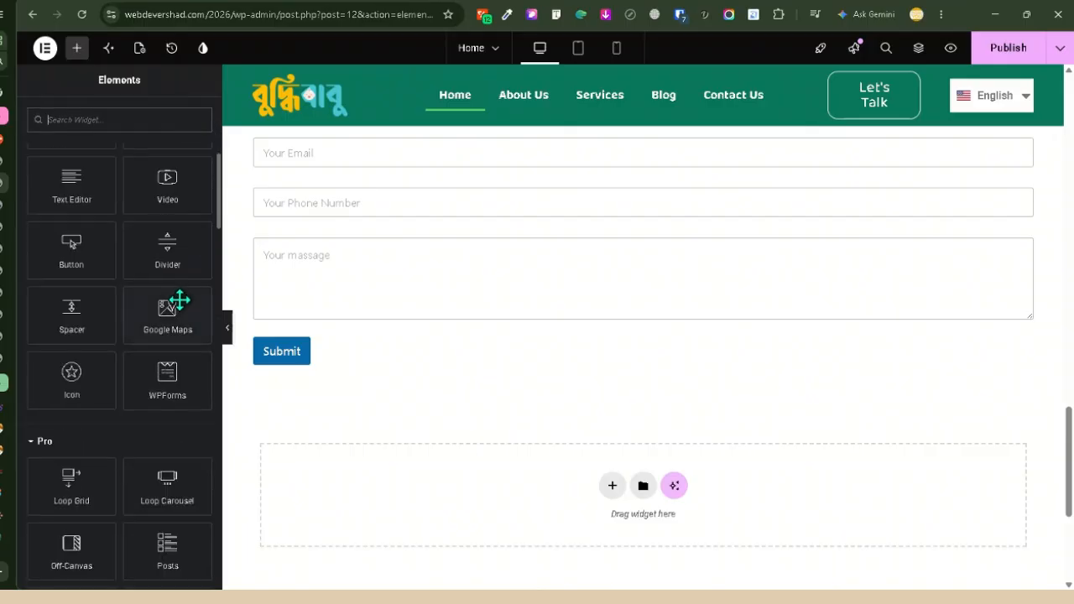
scroll(167, 329, "down", 5)
scroll(880, 276, "up", 4)
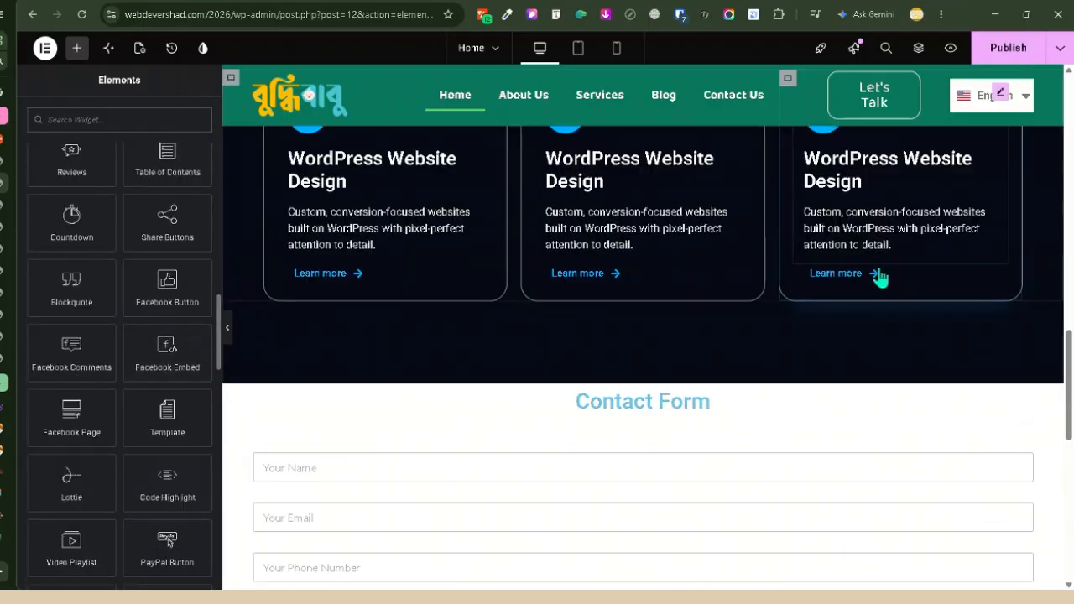
left_click(1024, 438)
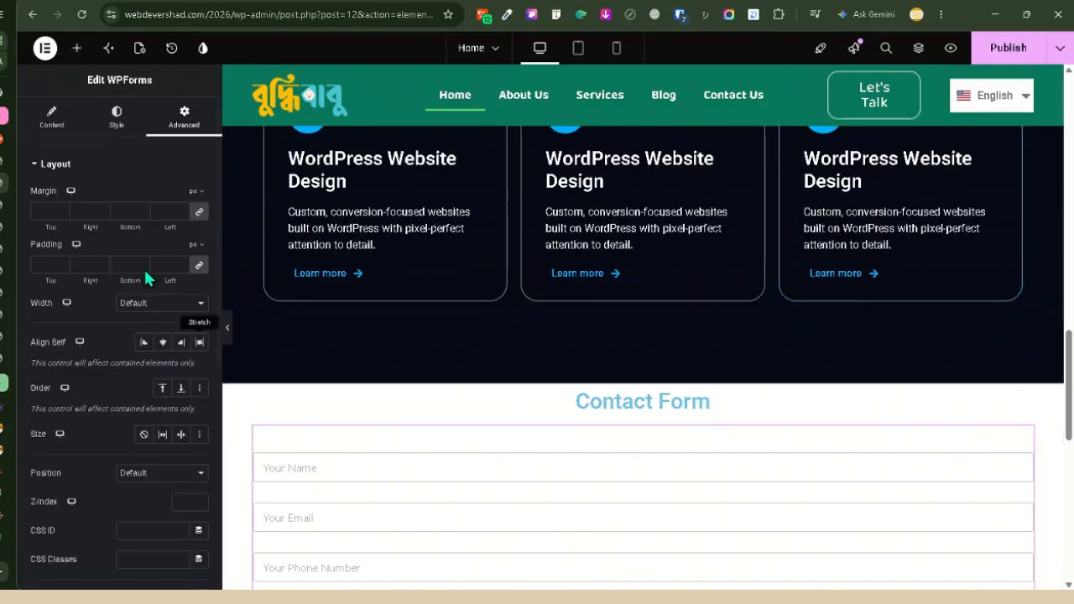
scroll(92, 403, "down", 5)
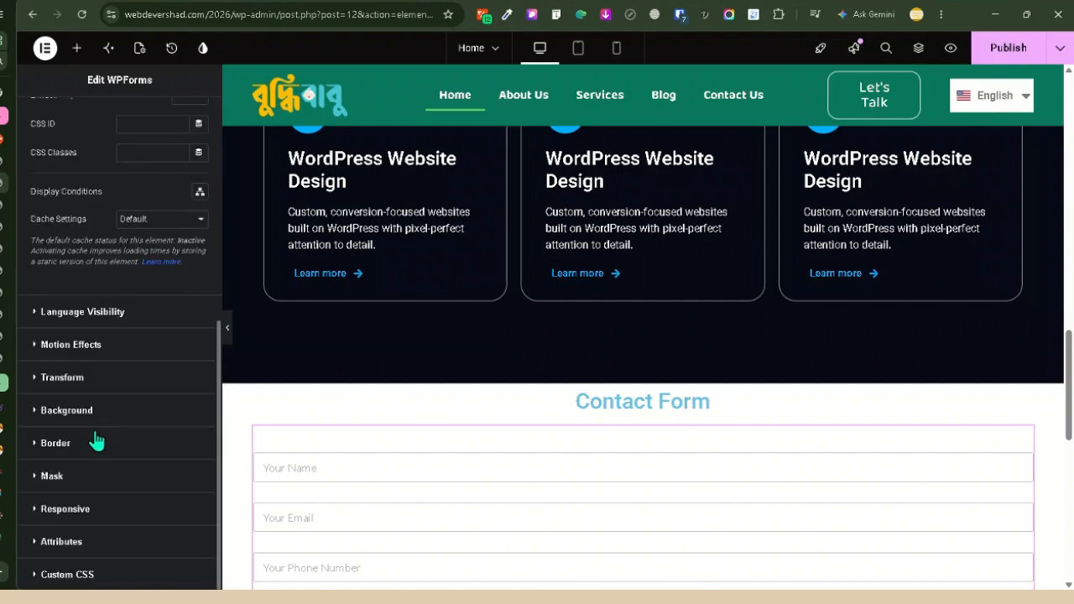
left_click(55, 575)
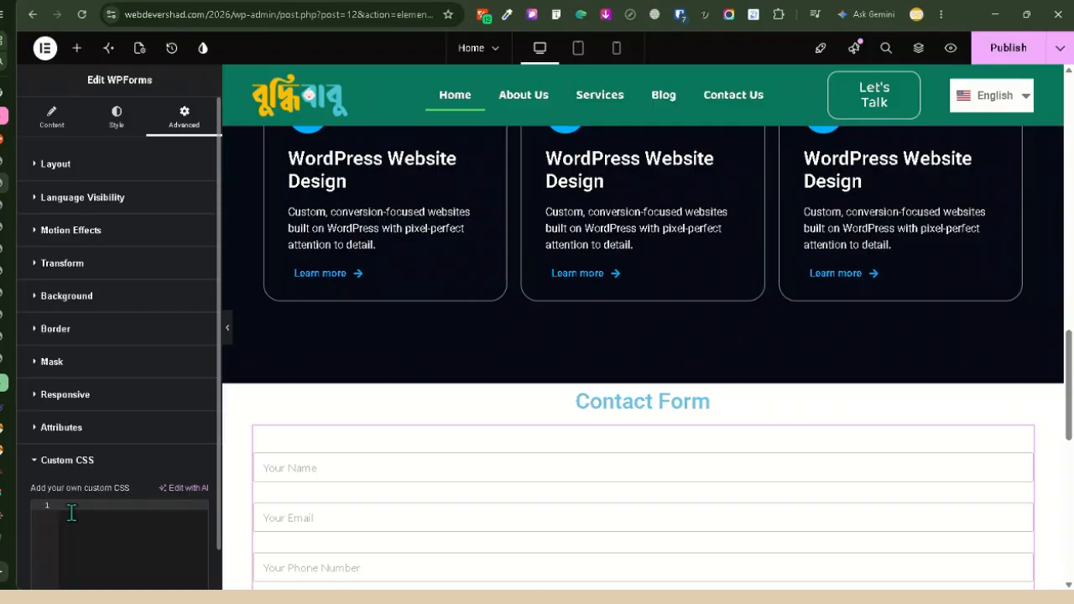
key("ctrl+v")
- Publish the Home page and review the form's Submit button together with the widget's custom CSS code
scroll(710, 503, "down", 7)
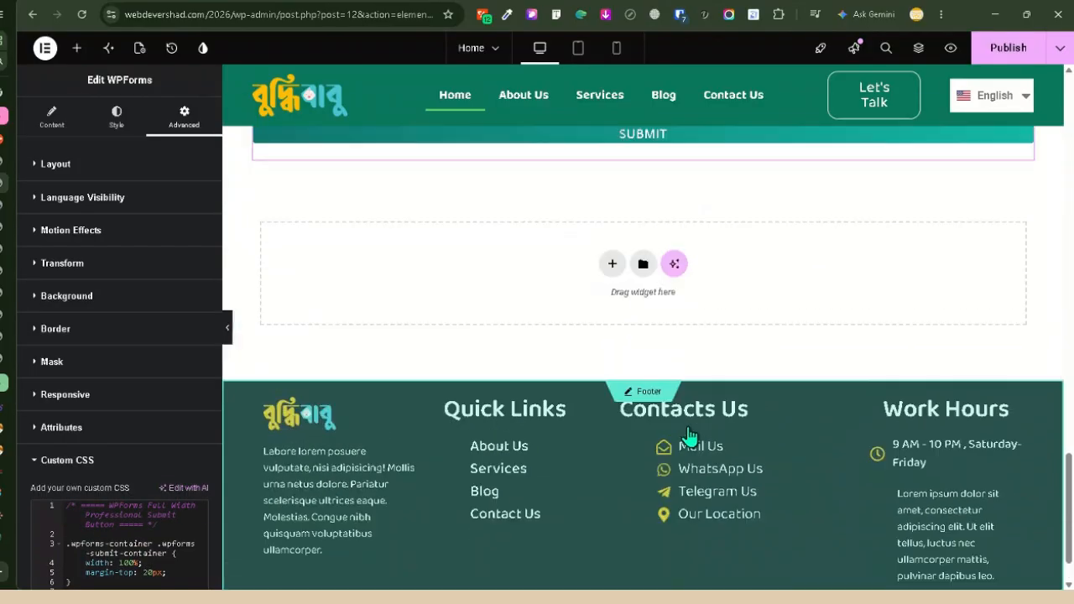
scroll(688, 436, "up", 4)
left_click(1010, 48)
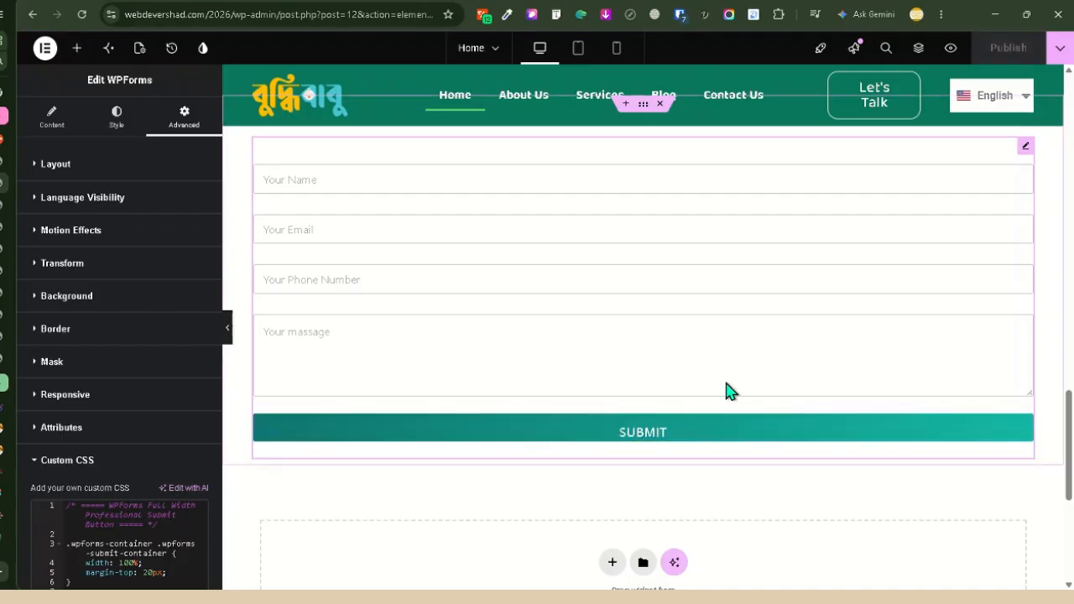
scroll(523, 360, "up", 4)
scroll(529, 367, "down", 4)
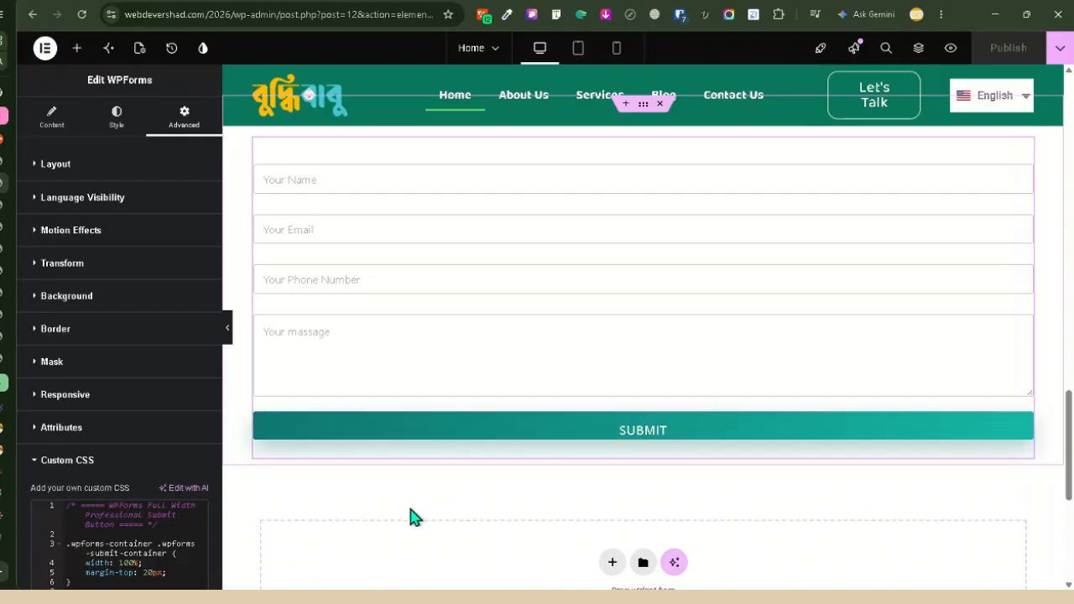
scroll(93, 488, "down", 6)
scroll(100, 492, "up", 8)
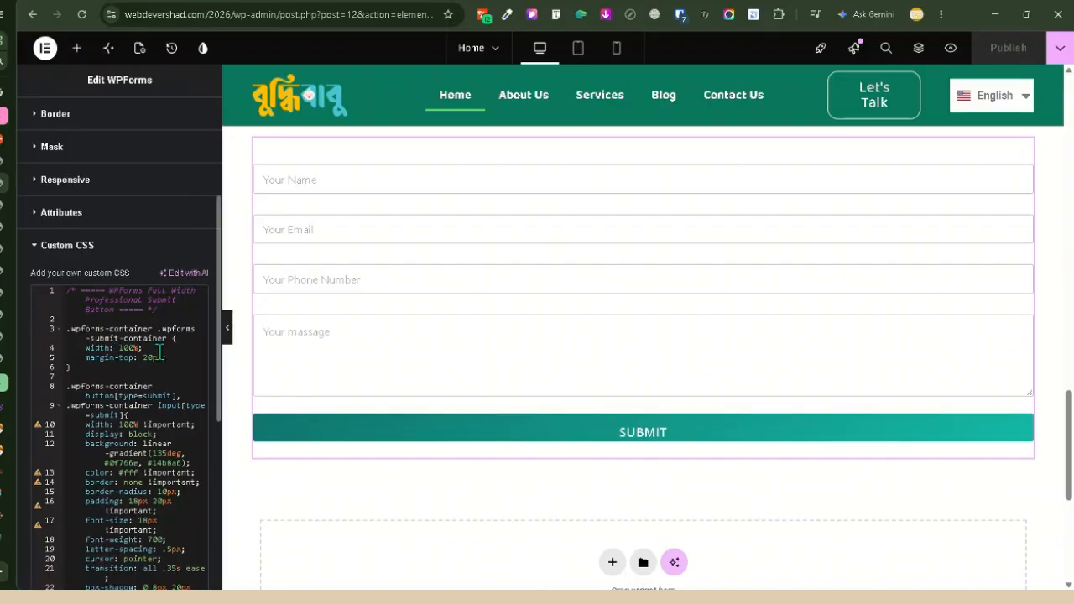
- Examine the Submit button code in the WPForms widget's Custom CSS and look over the Home page around the contact form
scroll(125, 445, "down", 8)
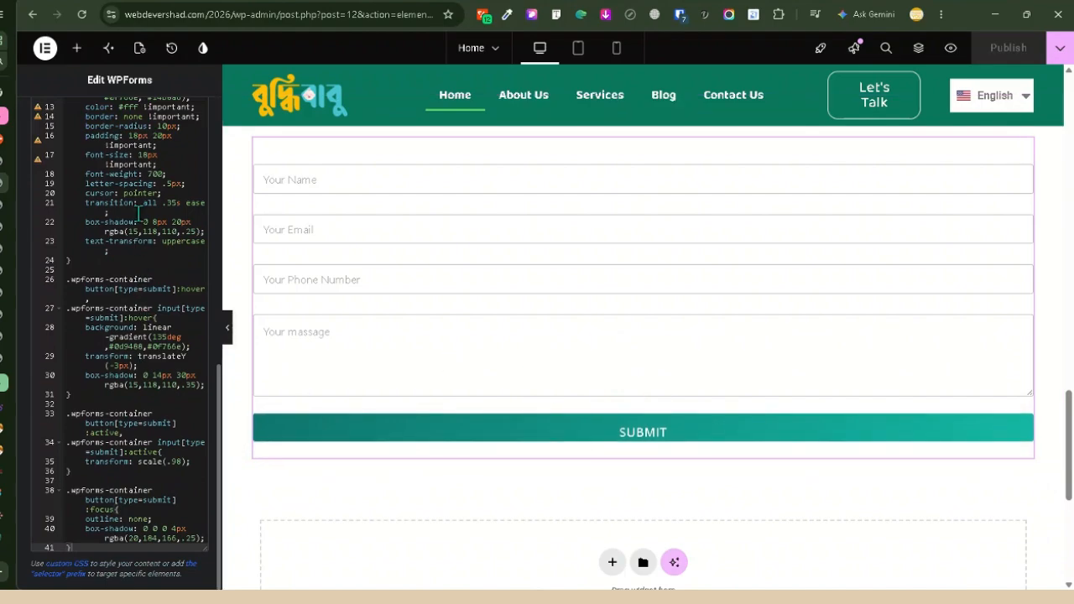
scroll(126, 281, "up", 3)
scroll(126, 268, "down", 3)
scroll(730, 378, "up", 2)
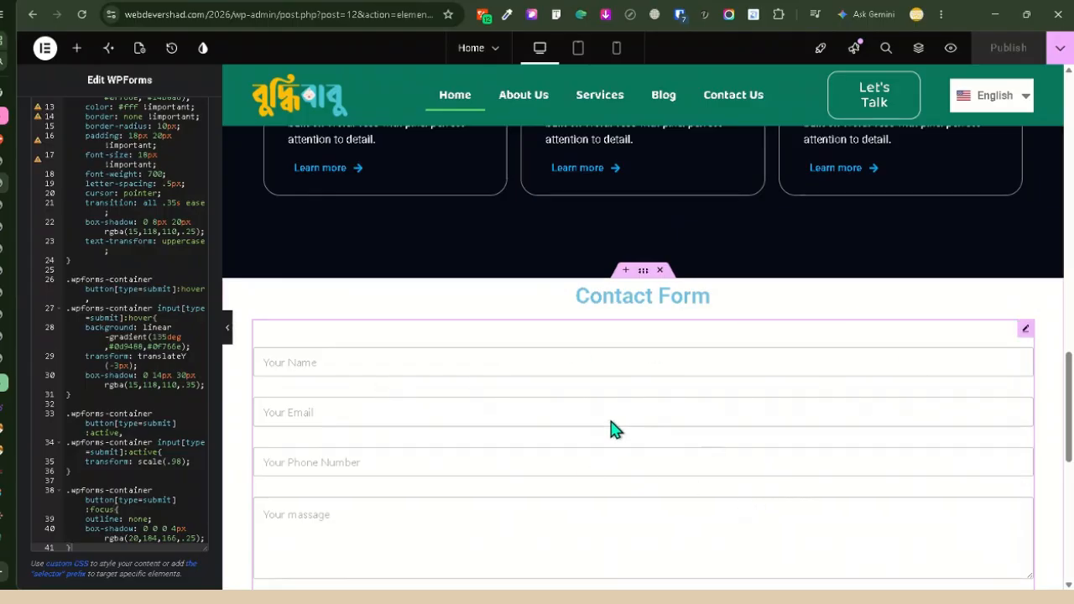
scroll(612, 436, "down", 4)
scroll(618, 451, "up", 4)
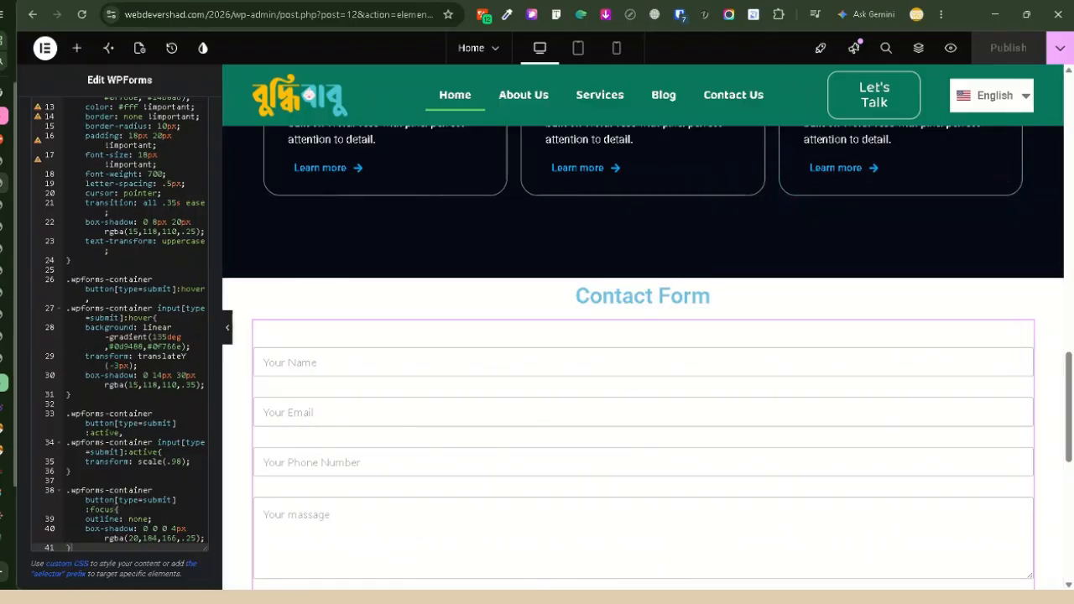
scroll(571, 304, "down", 5)
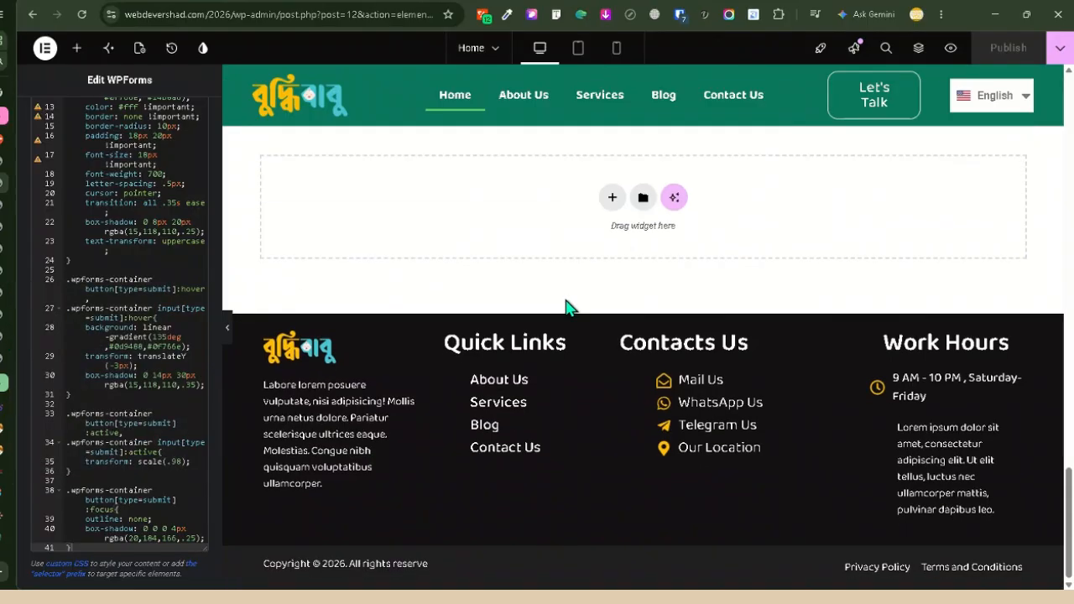
scroll(575, 307, "up", 20)
scroll(603, 315, "down", 10)
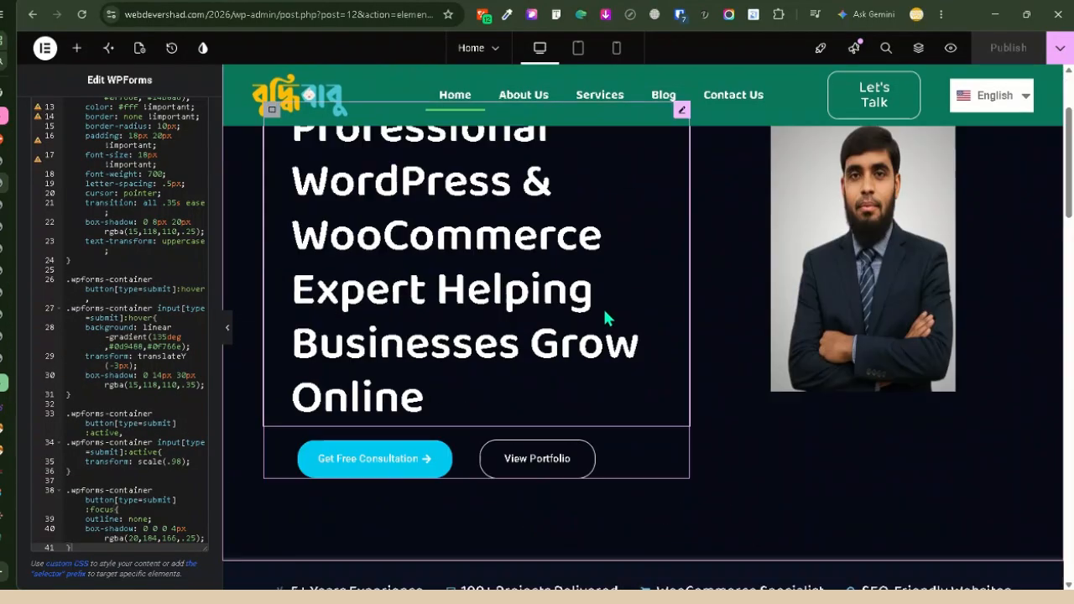
scroll(616, 316, "up", 3)
scroll(618, 316, "down", 4)
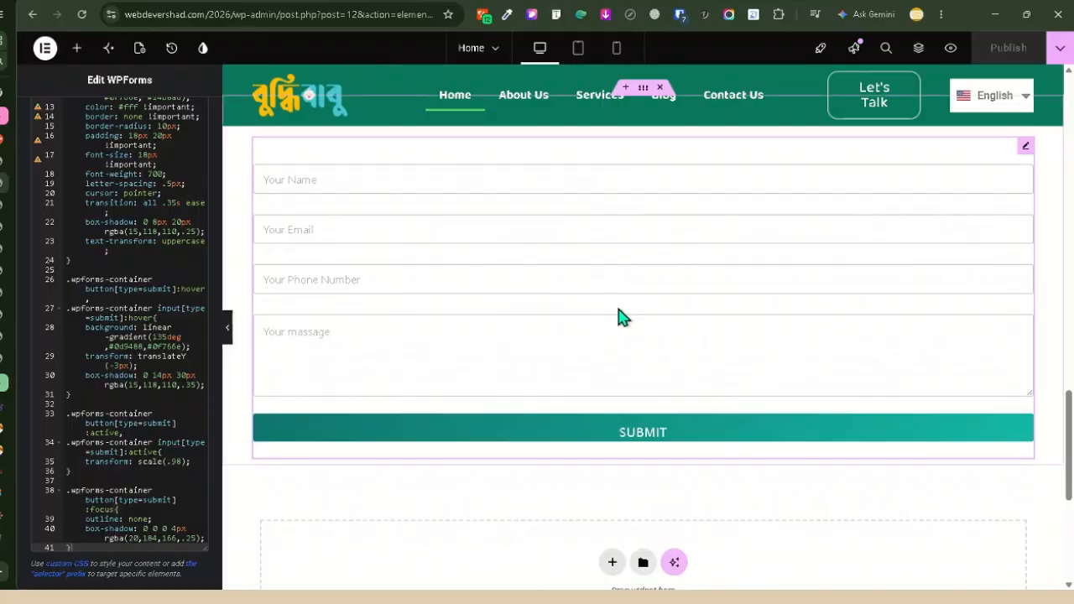
- Select the container holding the Contact Form heading and form, and unlink its margin and padding with every side at 0
scroll(619, 314, "up", 2)
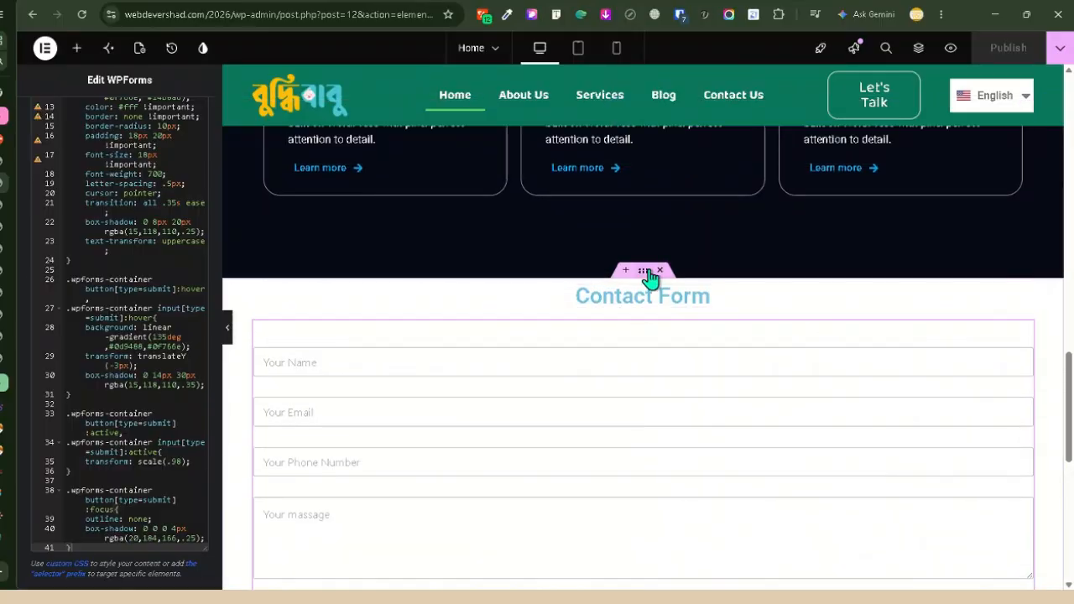
left_click(645, 271)
left_click(184, 122)
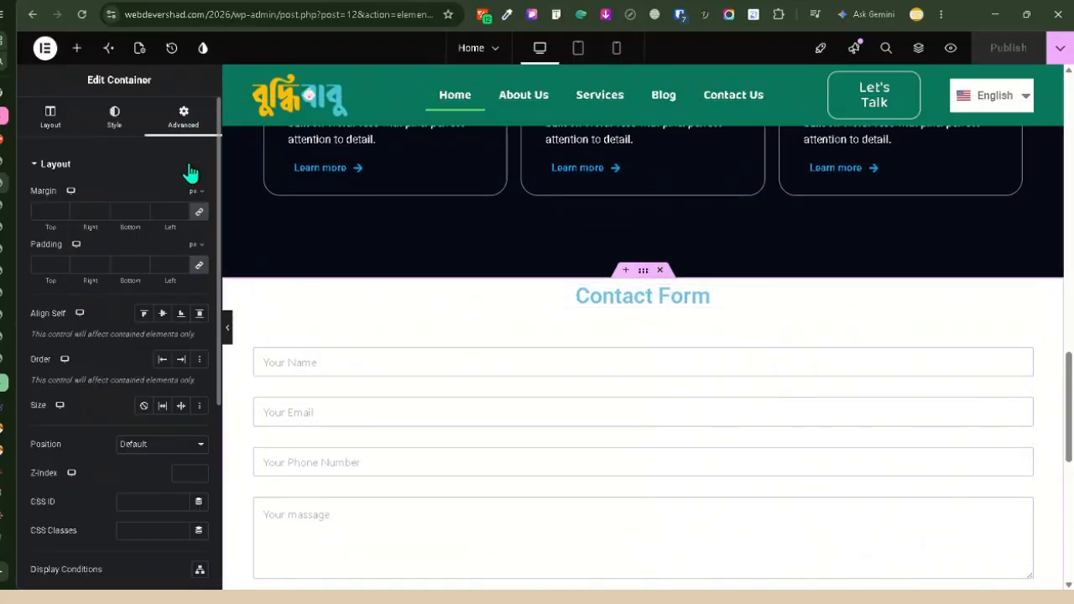
left_click(199, 211)
left_click(199, 265)
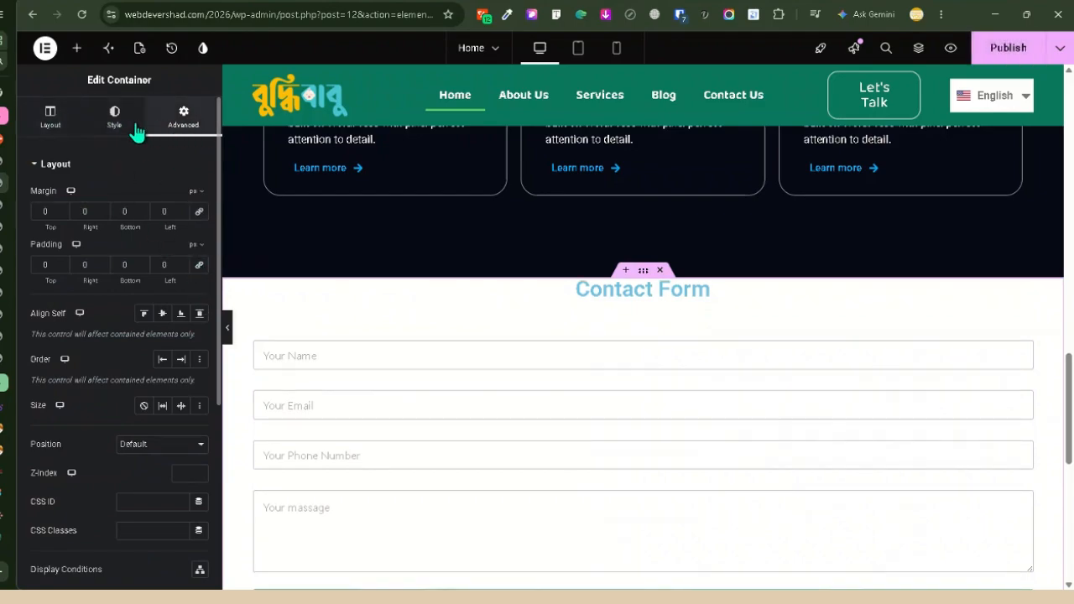
- Narrow the contact form container's boxed content width to 537 px and publish the Home page
left_click(52, 119)
left_click_drag(106, 280, 36, 283)
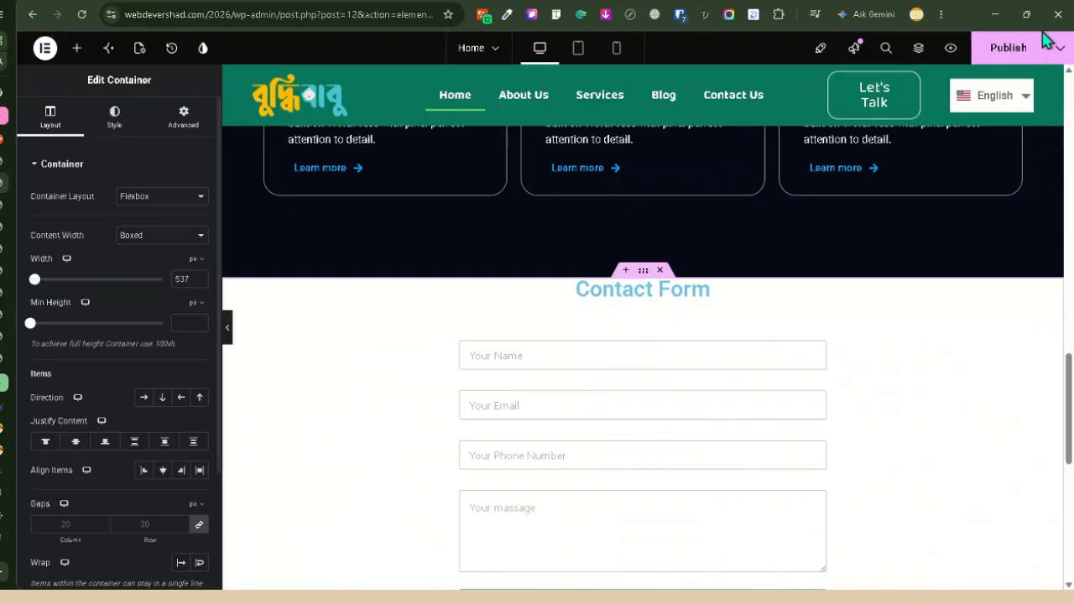
left_click(1012, 48)
- Review the narrowed contact form from its heading to the Submit button and the area above the footer
scroll(707, 383, "down", 4)
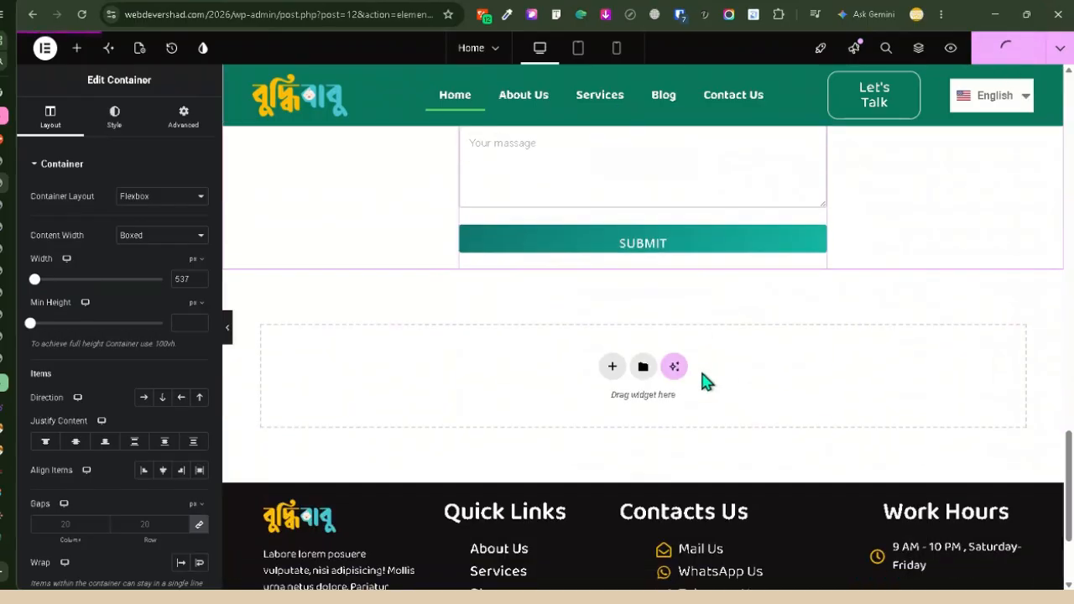
scroll(703, 380, "up", 2)
scroll(703, 381, "up", 2)
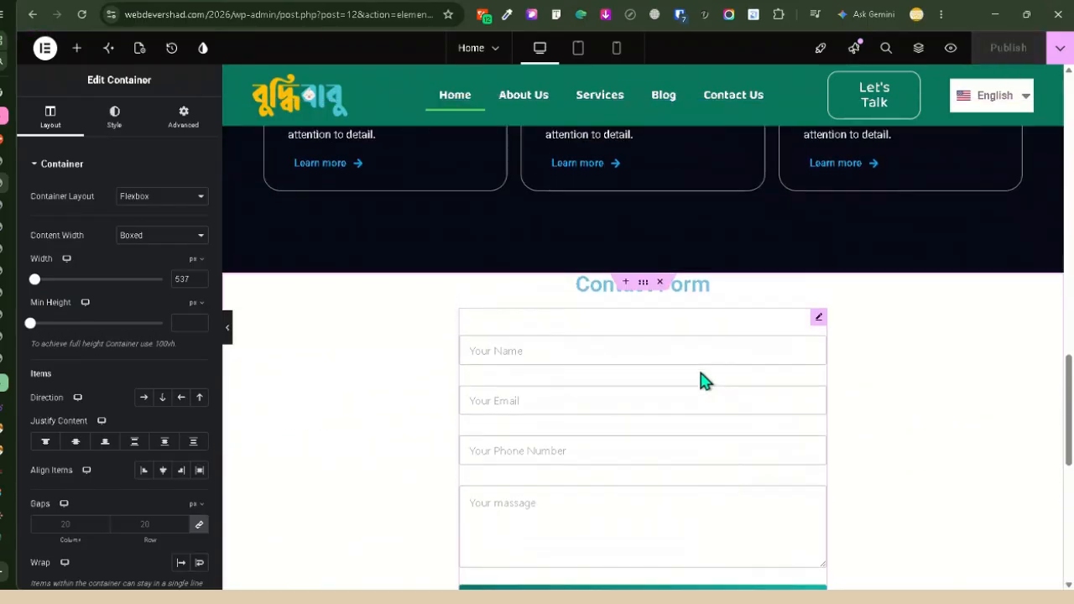
scroll(703, 380, "down", 2)
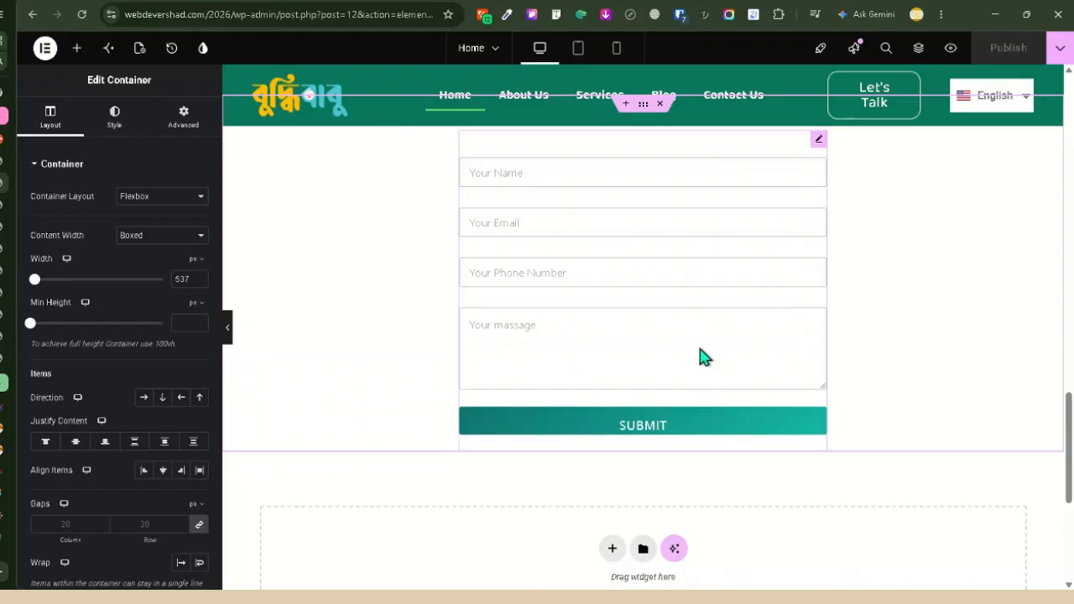
scroll(688, 335, "up", 4)
scroll(626, 290, "down", 1)
scroll(621, 294, "down", 5)
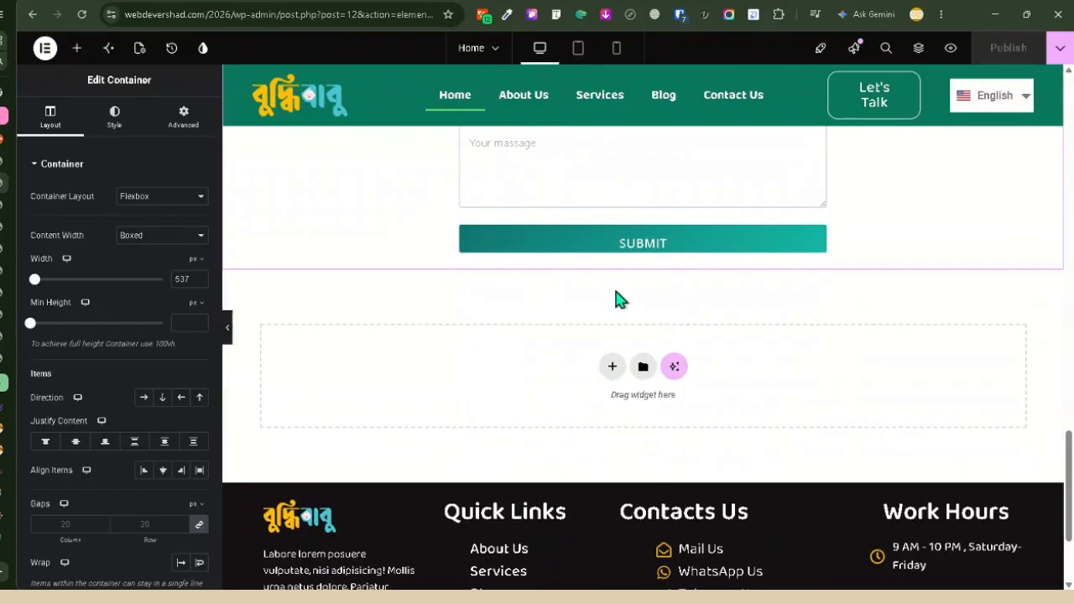
scroll(617, 300, "up", 2)
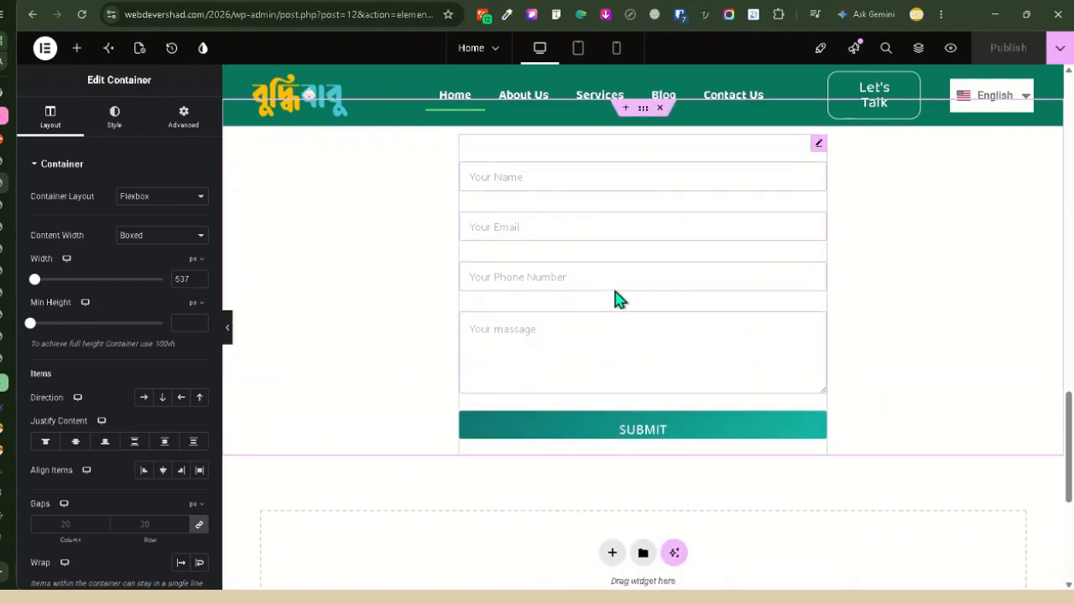
scroll(618, 293, "up", 2)
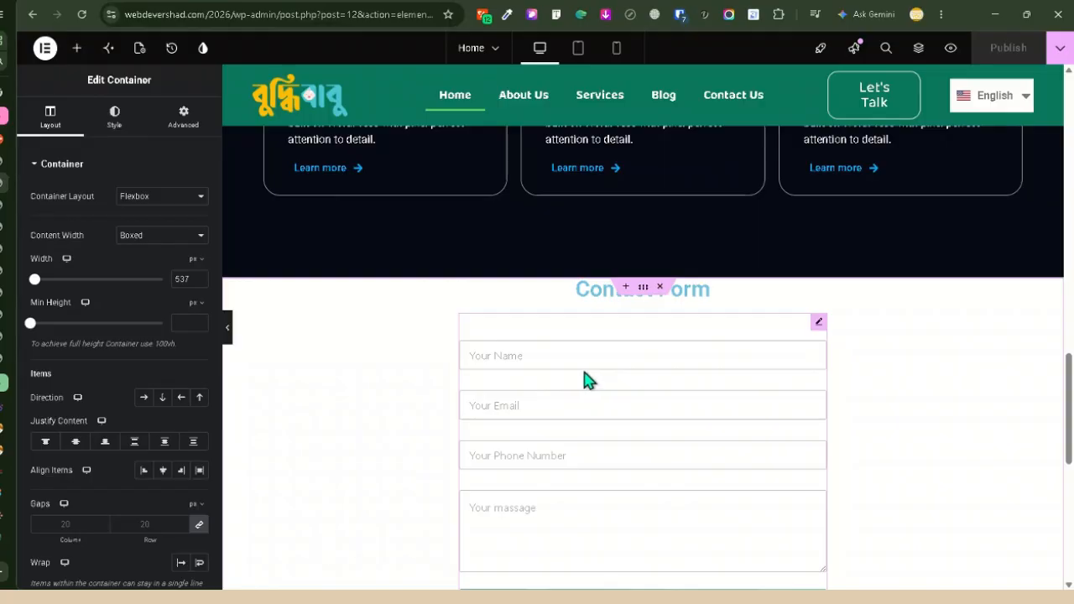
- Select the WPForms widget and examine its advanced settings, form selection and display options
left_click(816, 329)
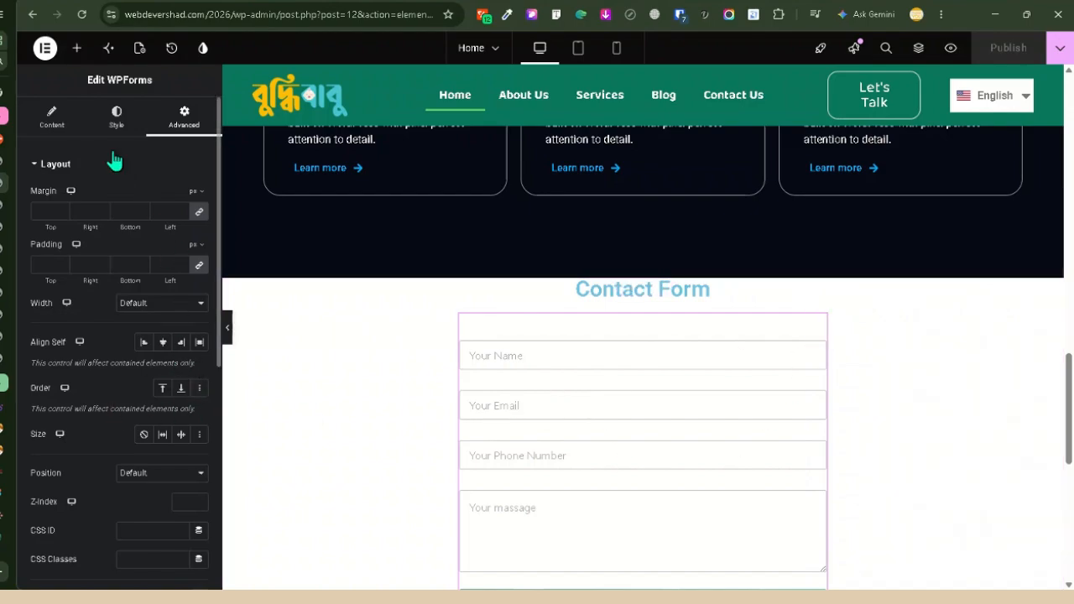
scroll(101, 366, "down", 5)
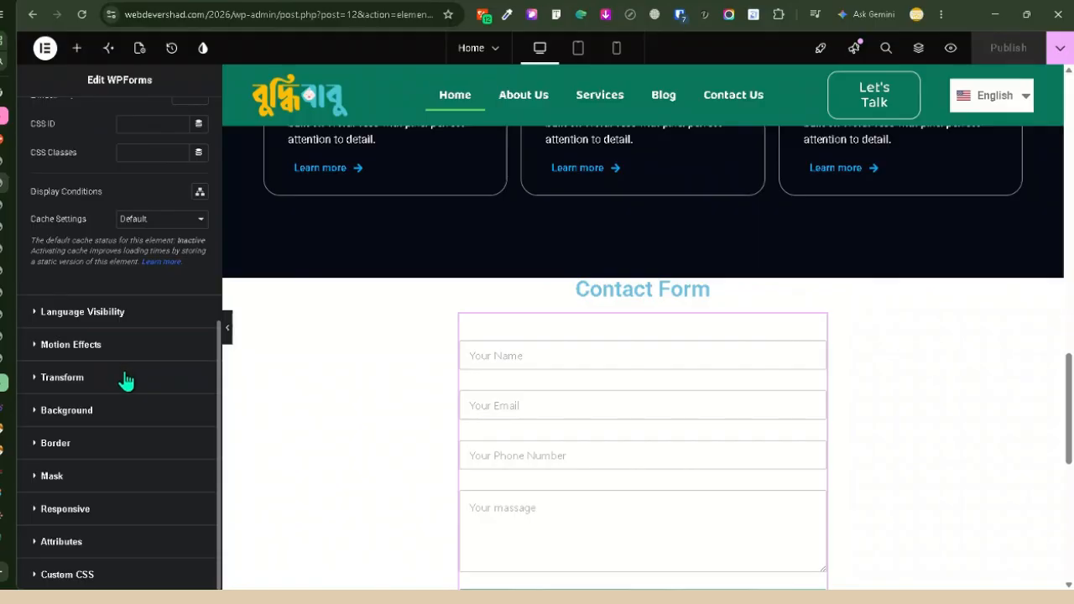
scroll(137, 360, "up", 6)
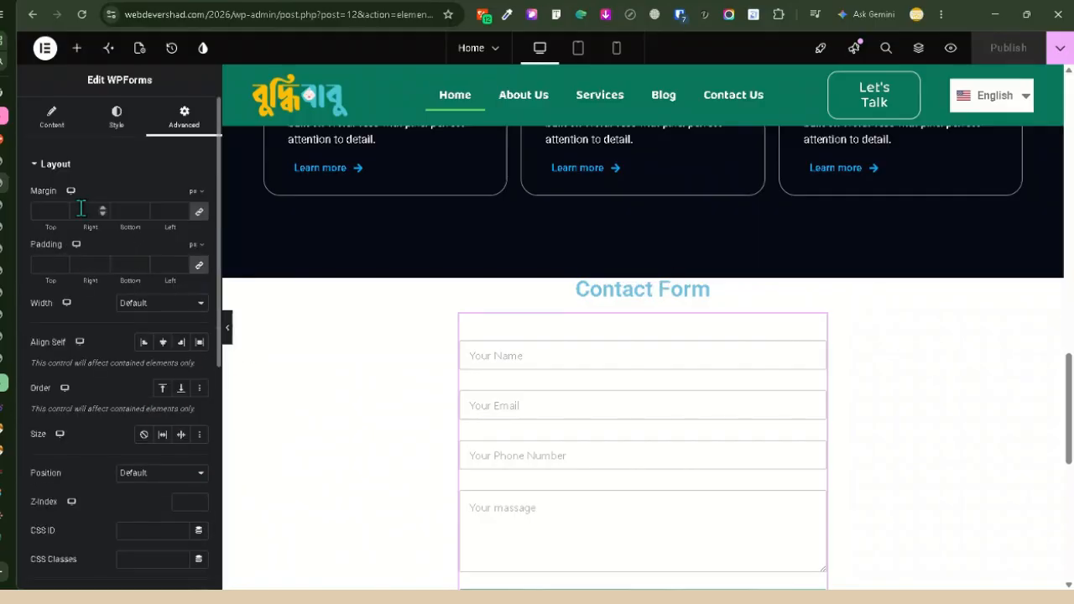
left_click(51, 116)
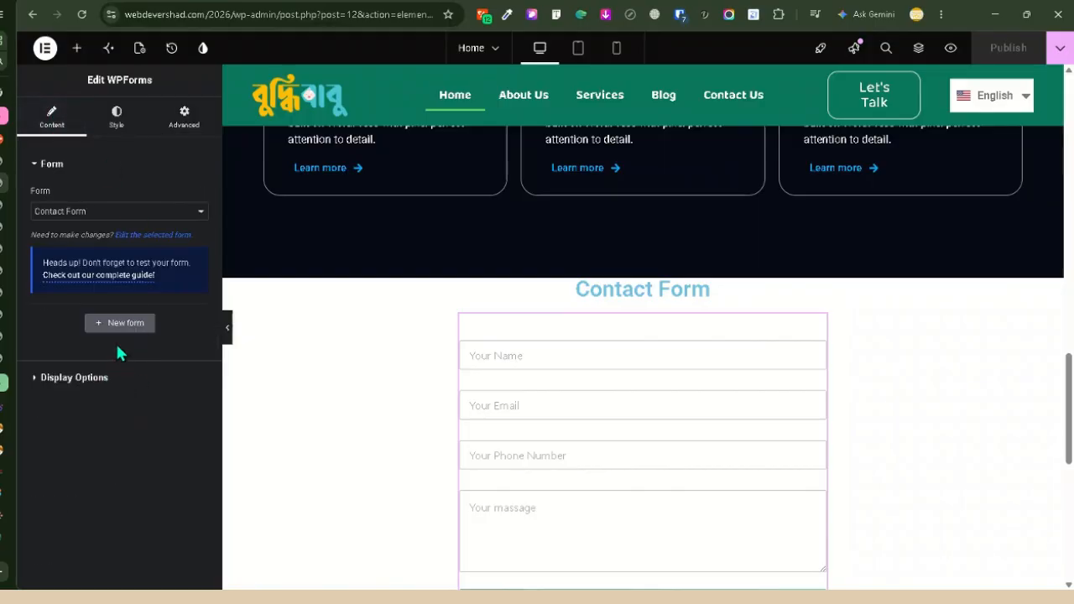
left_click(86, 382)
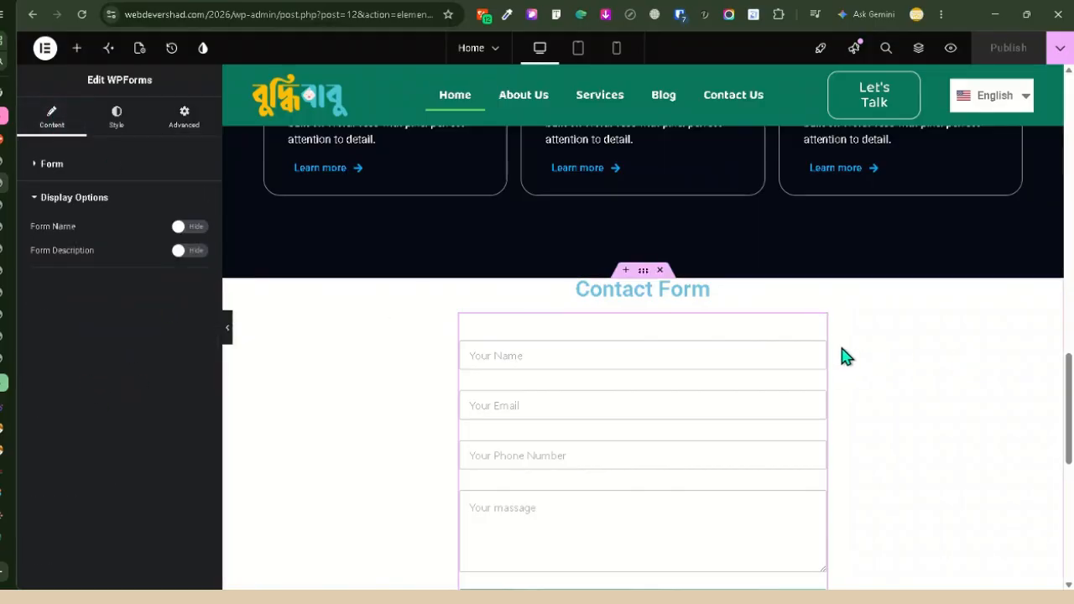
- Examine the WPForms widget's style settings for themes, fields, labels, buttons and containers, including the additional classes and copyable style settings
left_click(122, 126)
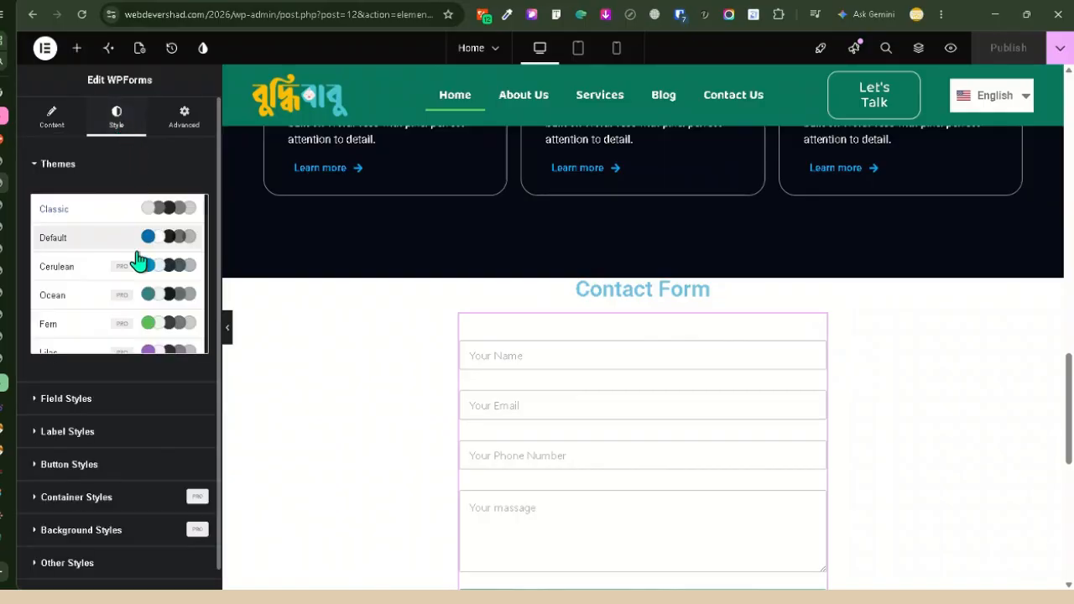
scroll(123, 436, "down", 1)
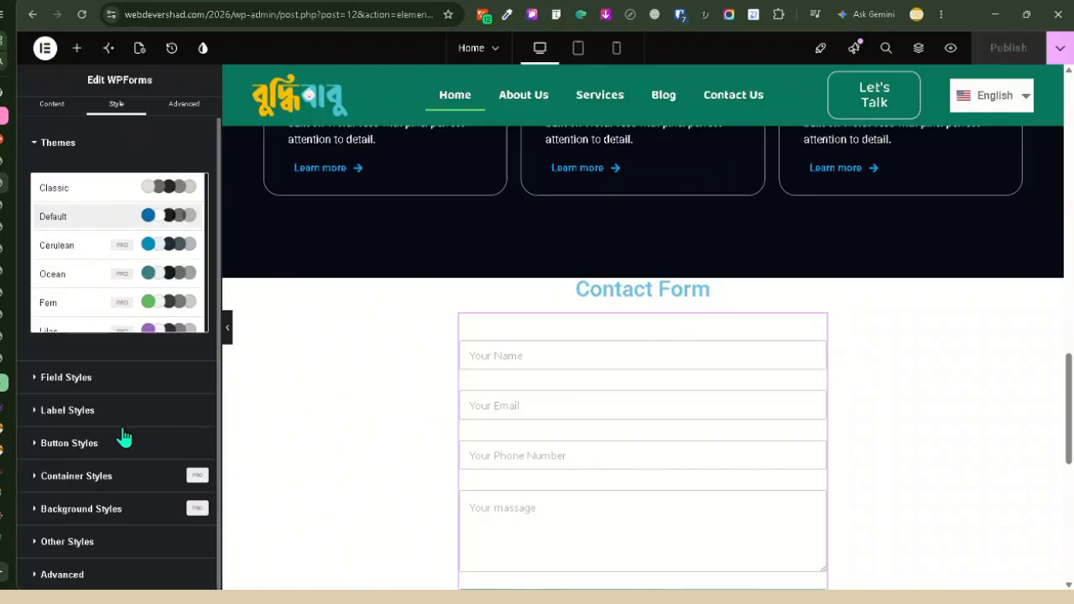
left_click(73, 382)
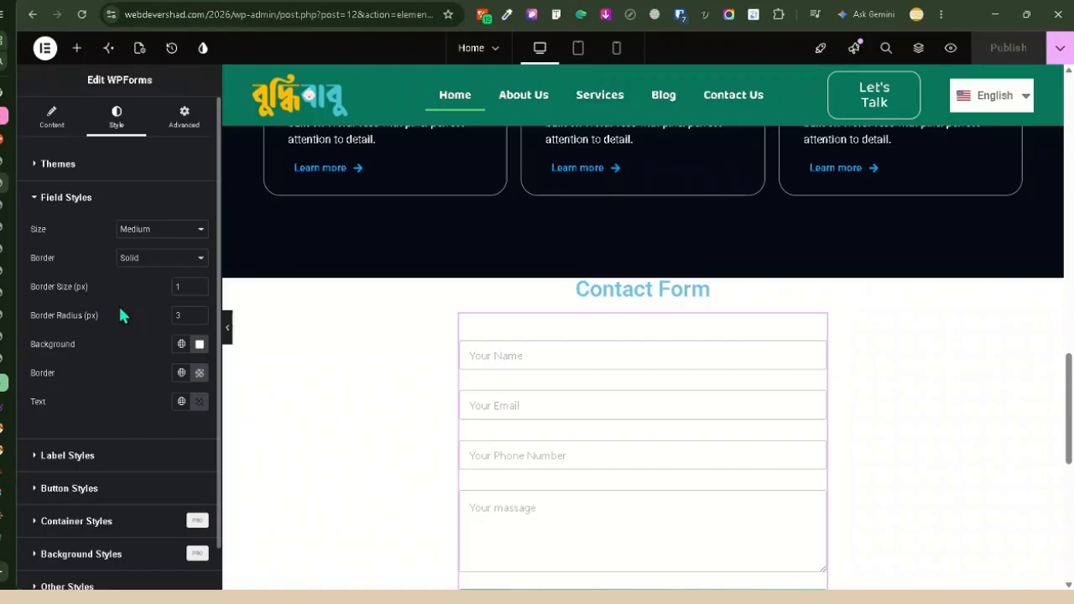
scroll(80, 436, "down", 1)
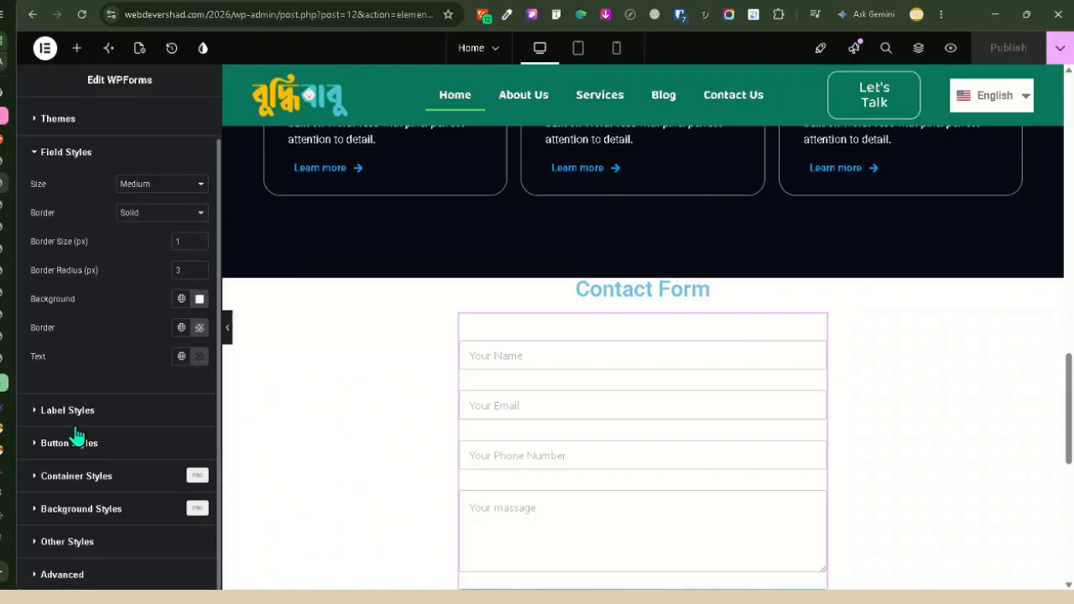
left_click(75, 411)
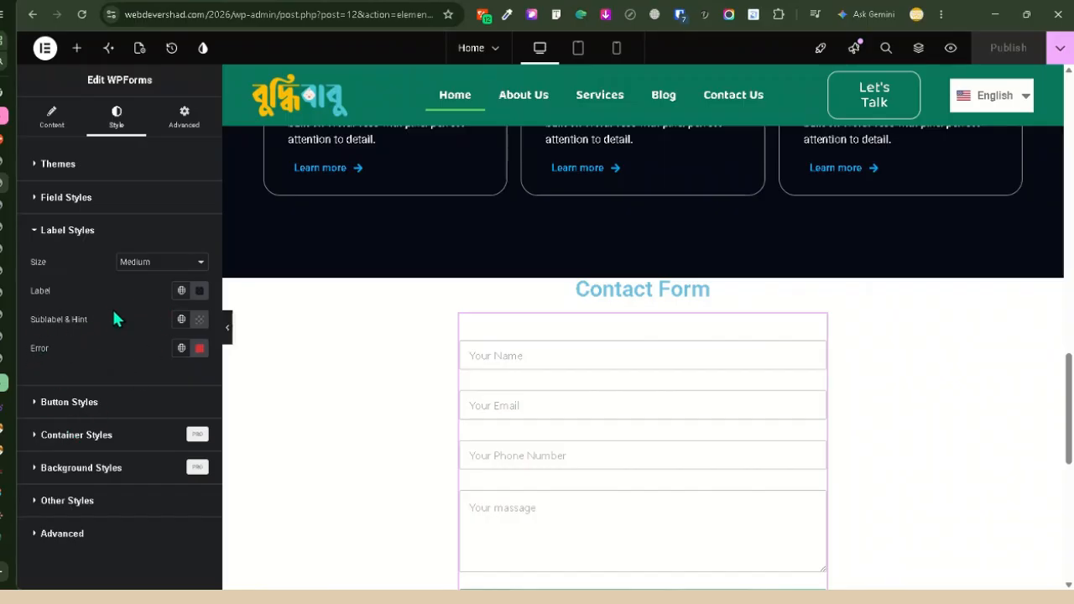
left_click(75, 402)
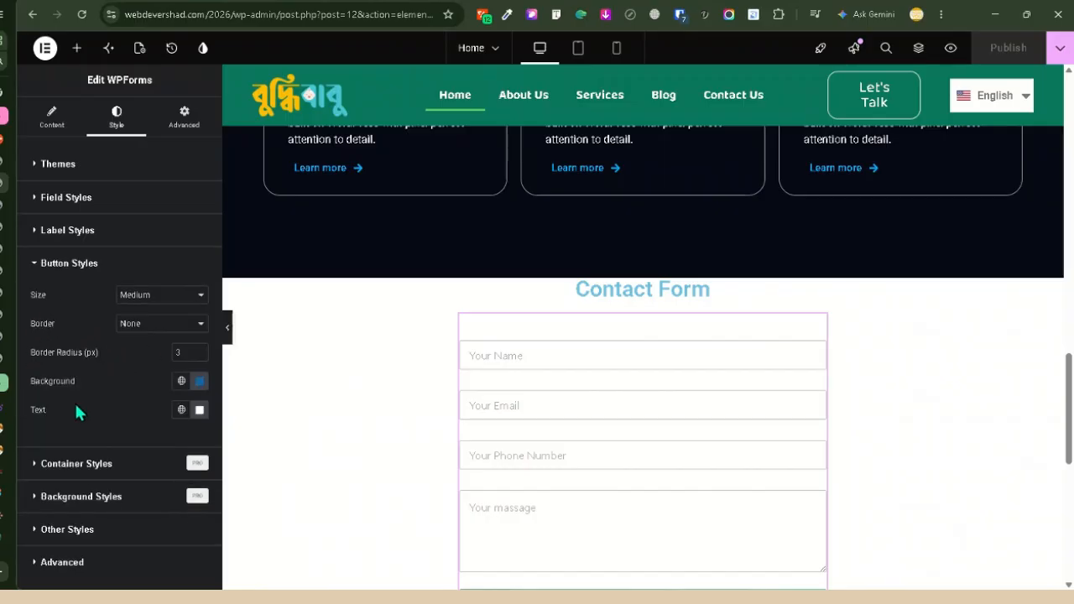
left_click(72, 464)
left_click(76, 298)
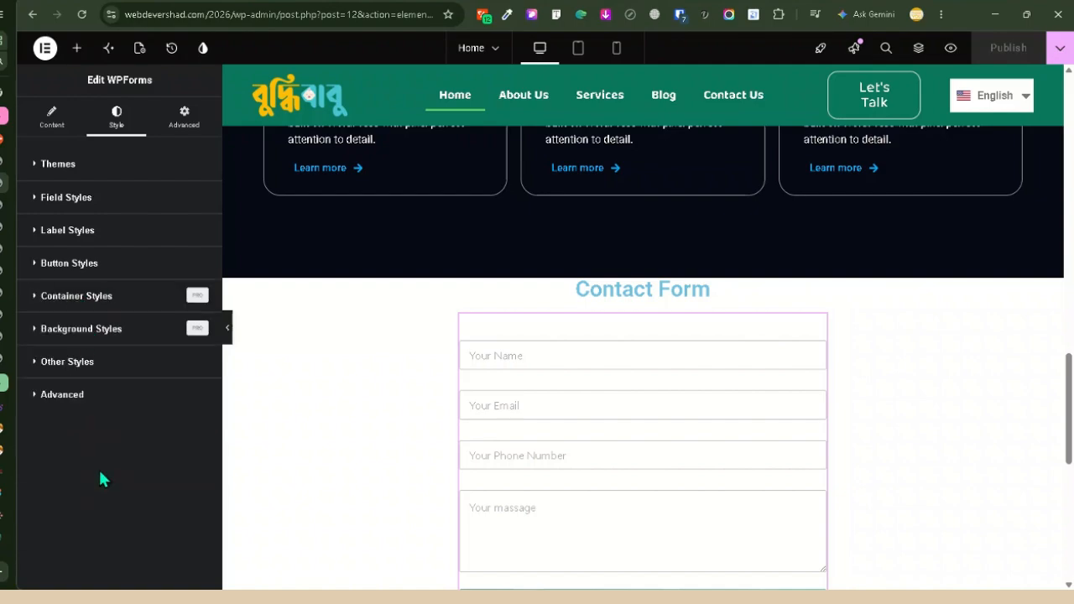
left_click(61, 396)
scroll(115, 428, "up", 1)
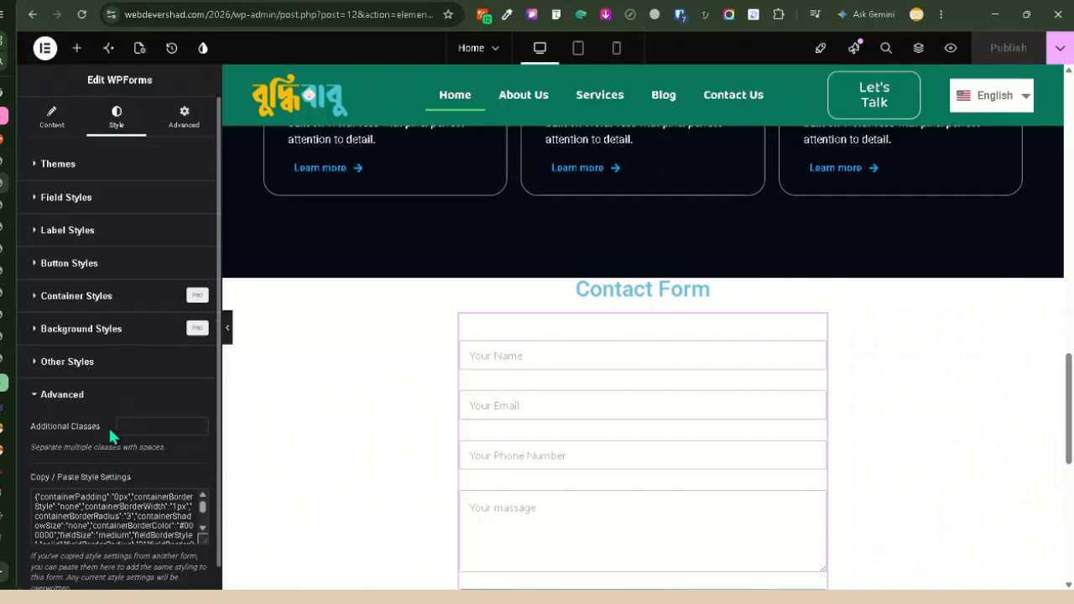
- Try a Solid border around the WPForms widget and restore its border type to Default
left_click(186, 119)
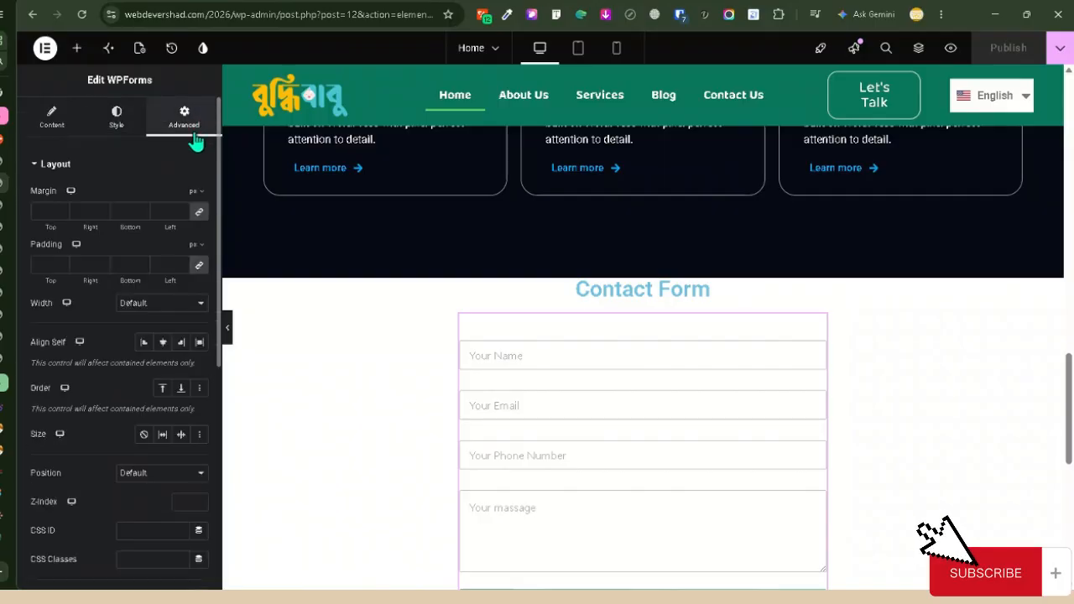
scroll(114, 467, "down", 5)
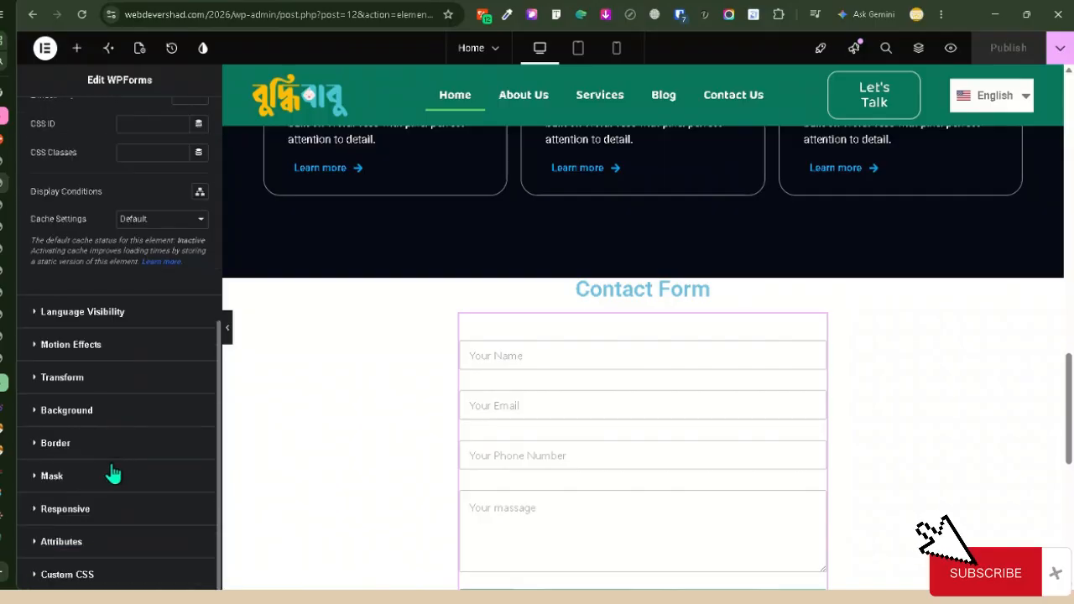
left_click(49, 445)
left_click(181, 391)
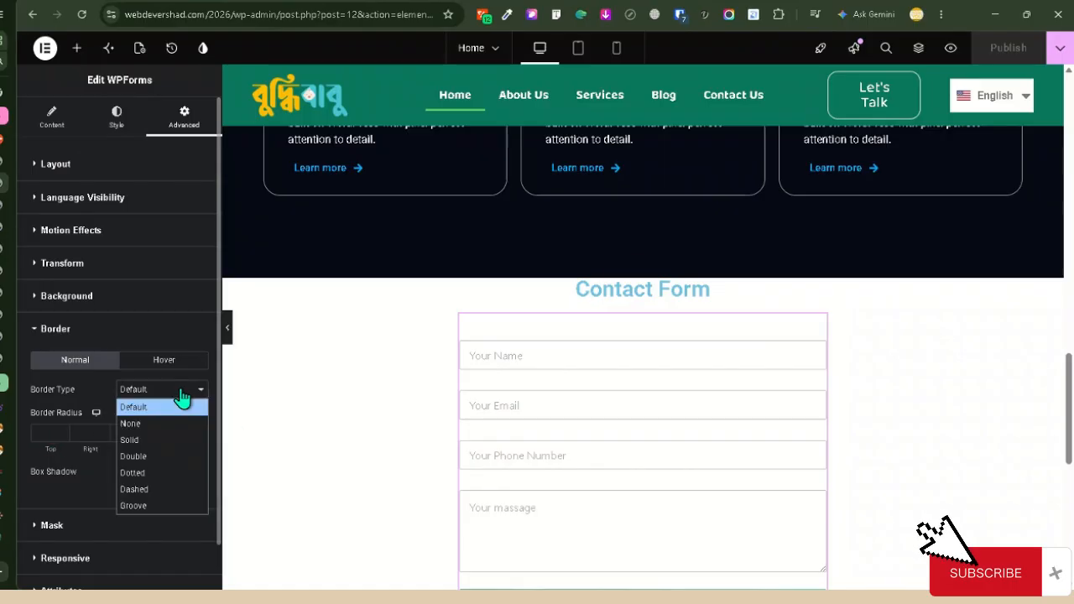
left_click(141, 436)
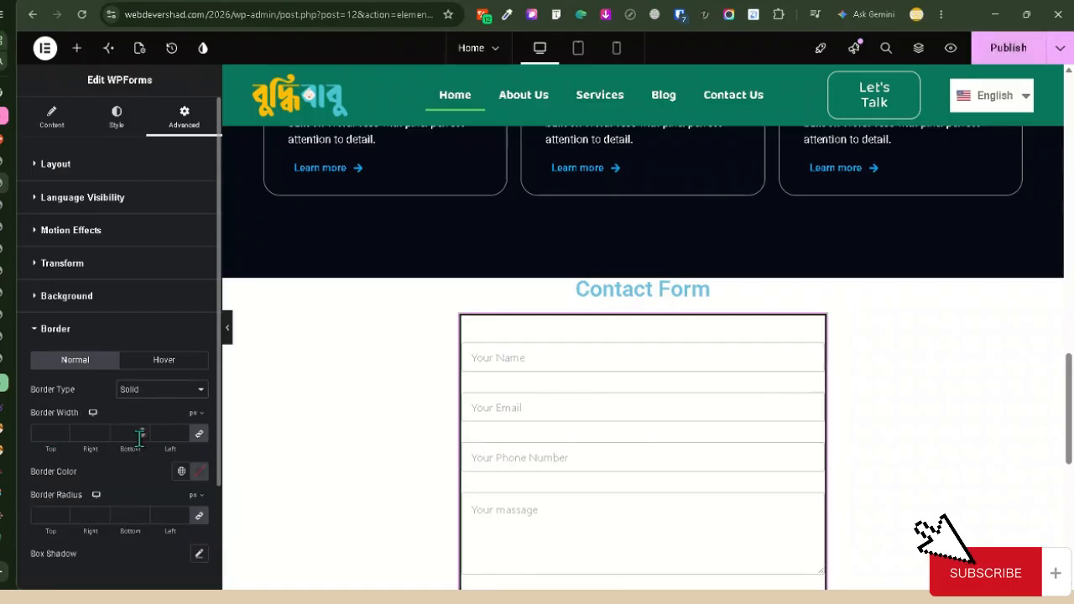
left_click(163, 391)
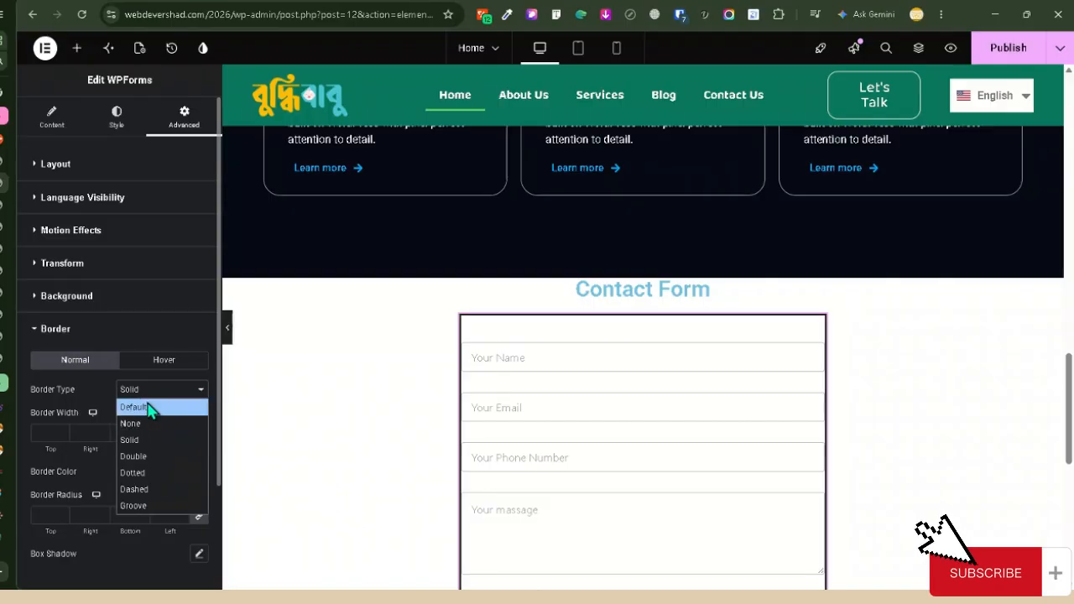
left_click(146, 409)
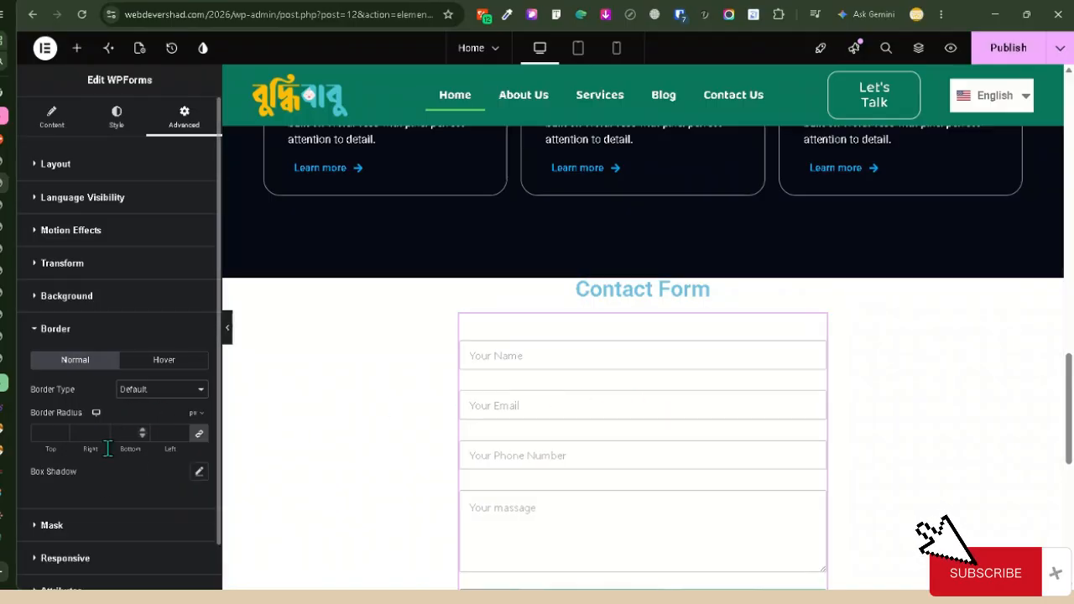
- Try a box shadow with a horizontal offset of -4 on the WPForms widget and reset the shadow
left_click(200, 472)
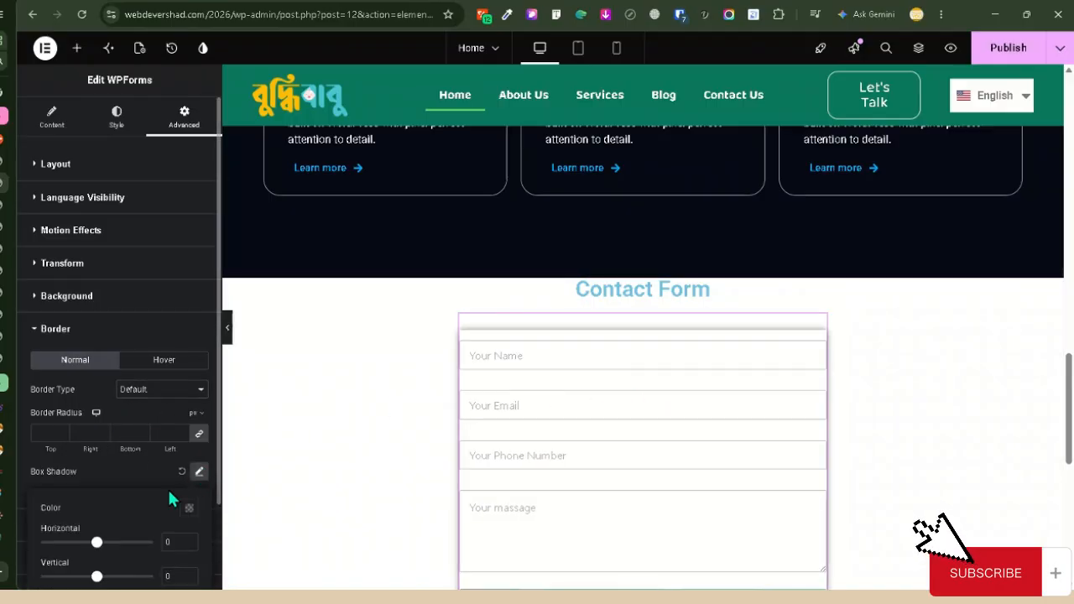
mouse_move(96, 541)
left_mouse_down()
mouse_move(107, 544)
mouse_move(94, 543)
left_mouse_up()
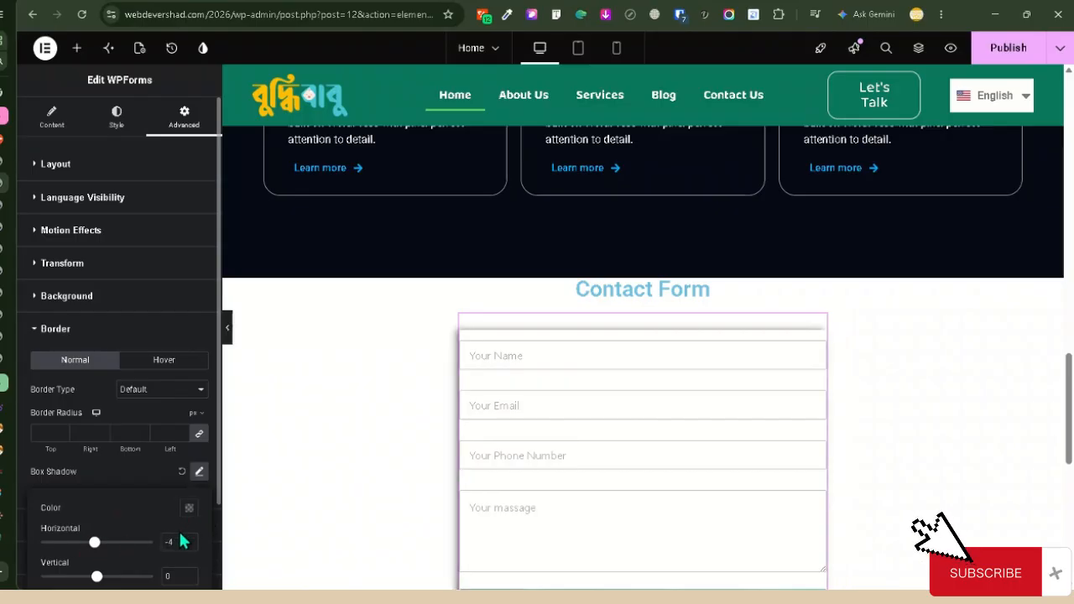
left_click(182, 472)
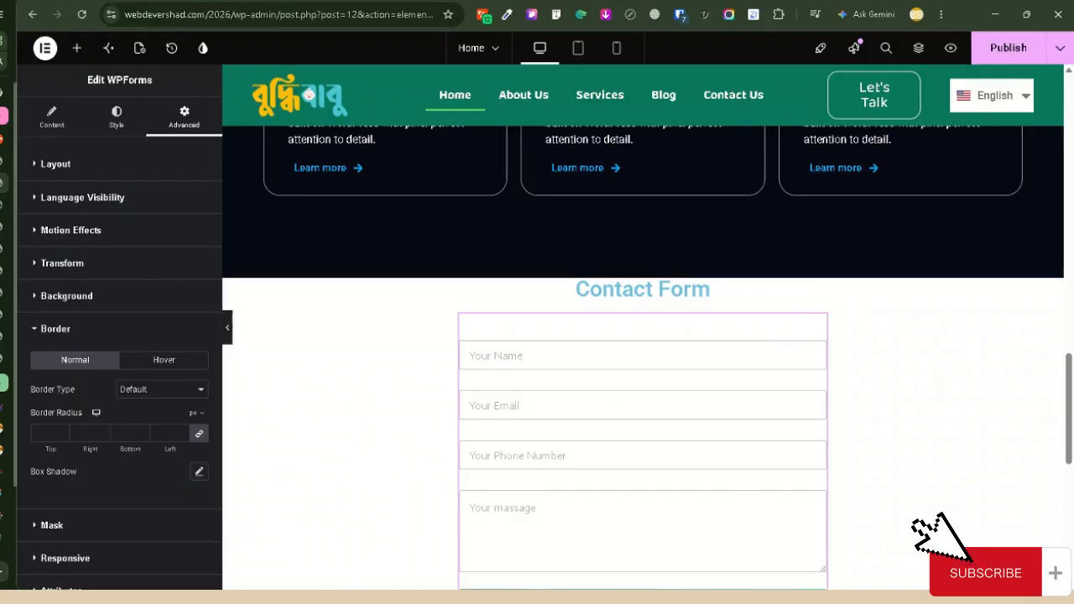
- From the WPForms overview, open the Contact Form for editing in a new browser tab and switch to it
left_click(4, 167)
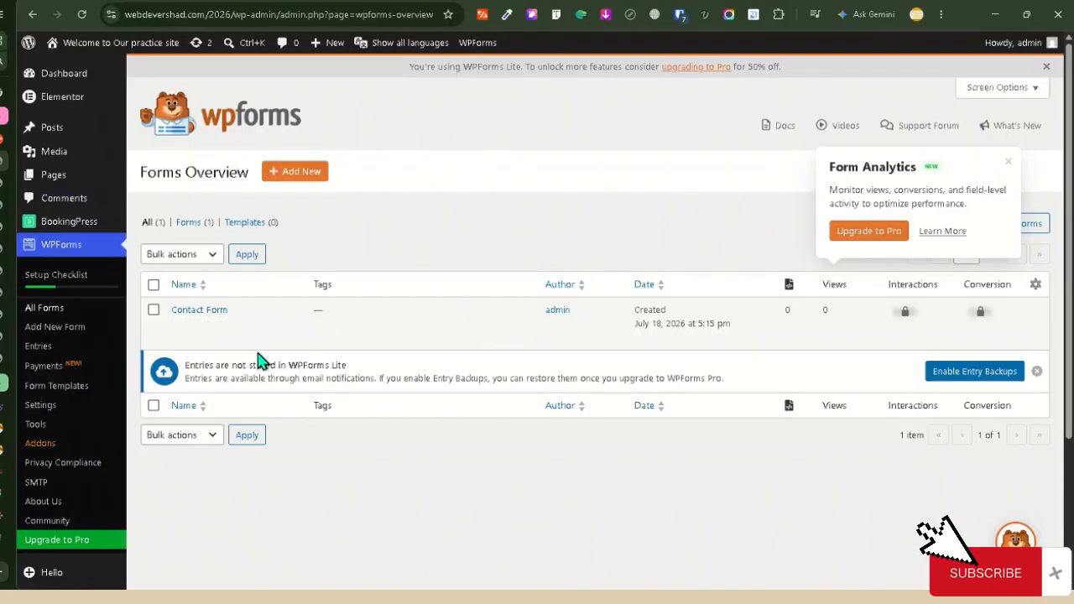
mouse_move(235, 341)
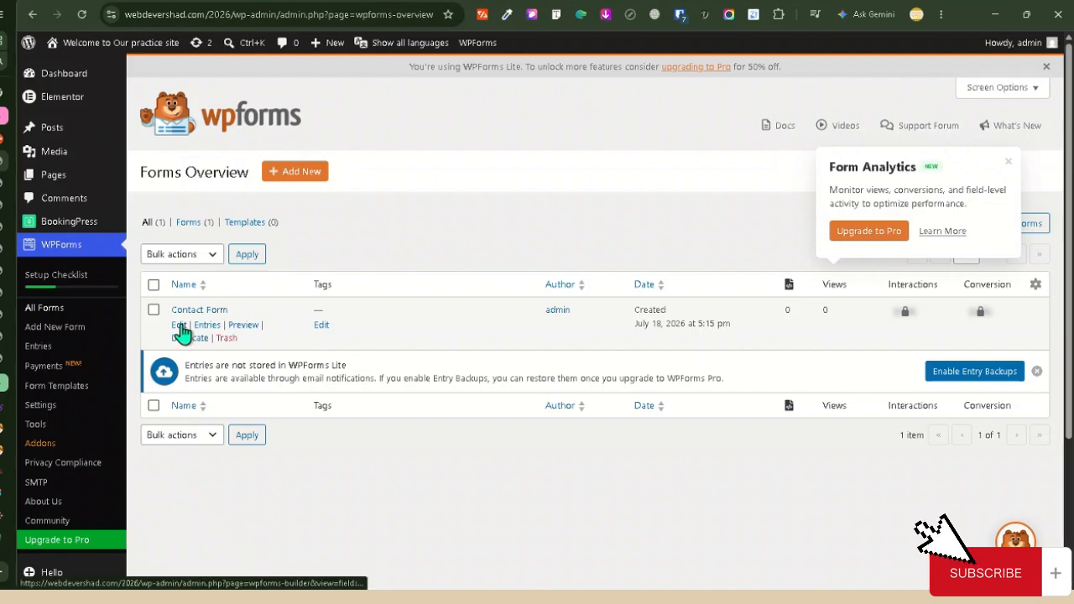
right_click(181, 325)
left_click(217, 339)
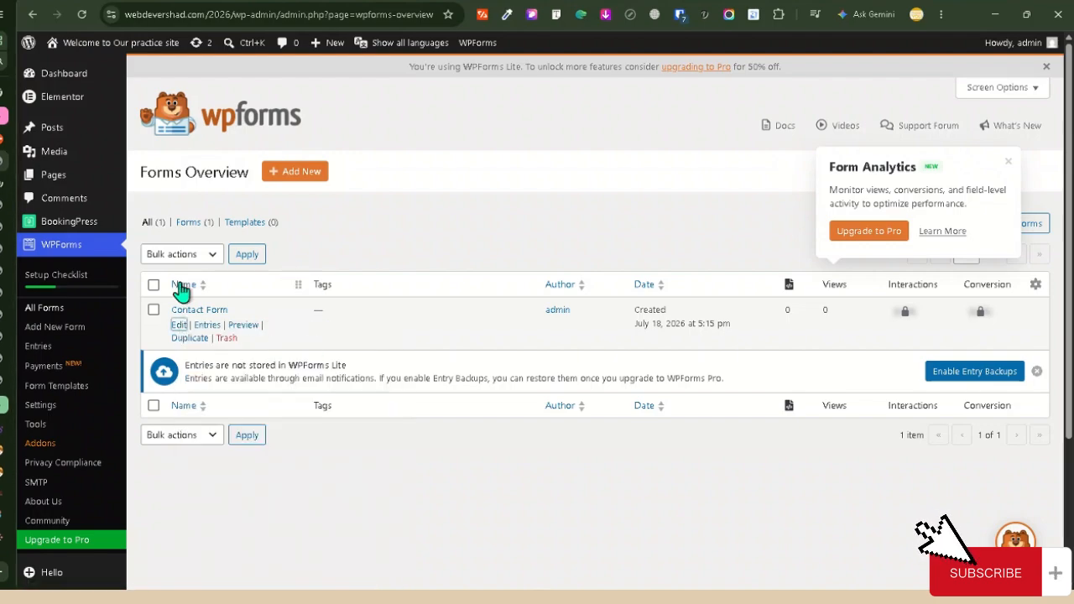
left_click(3, 196)
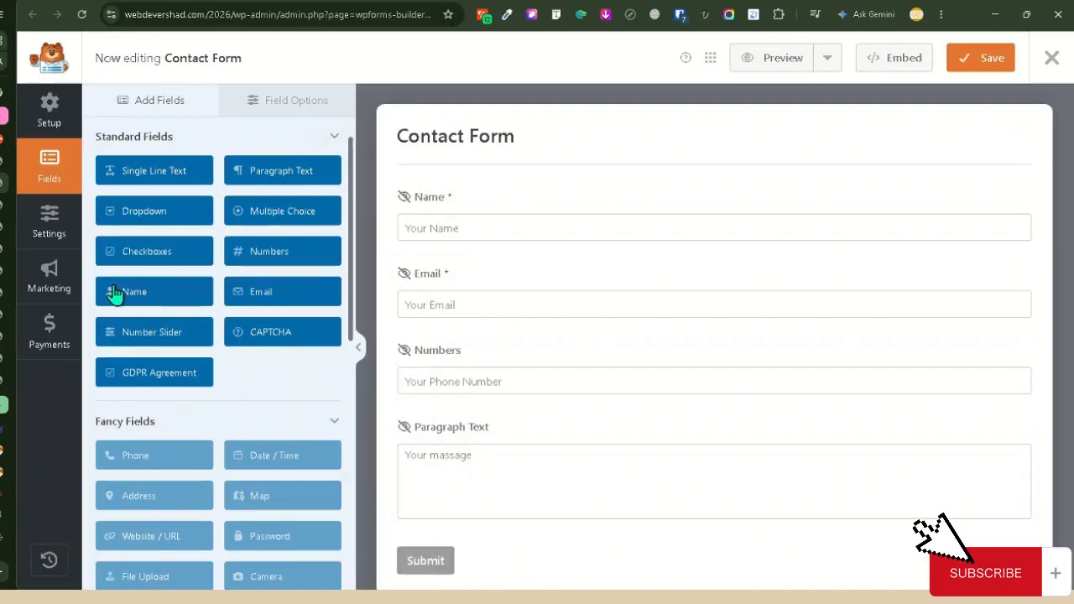
- Open the Contact Form's theme settings and examine the theme list and the field, label and button styles
left_click(50, 226)
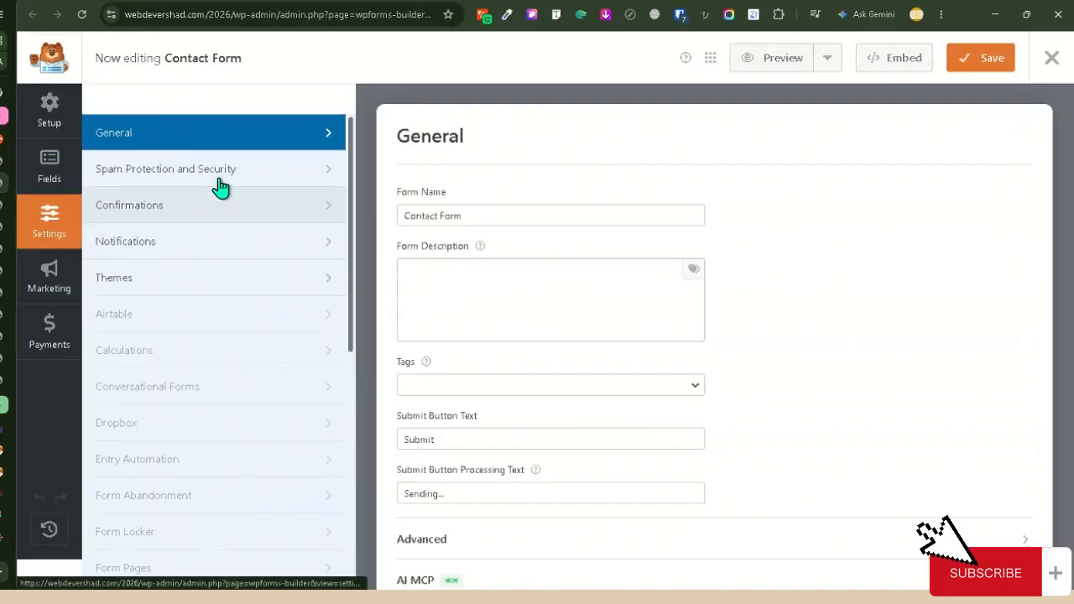
left_click(220, 183)
left_click(180, 279)
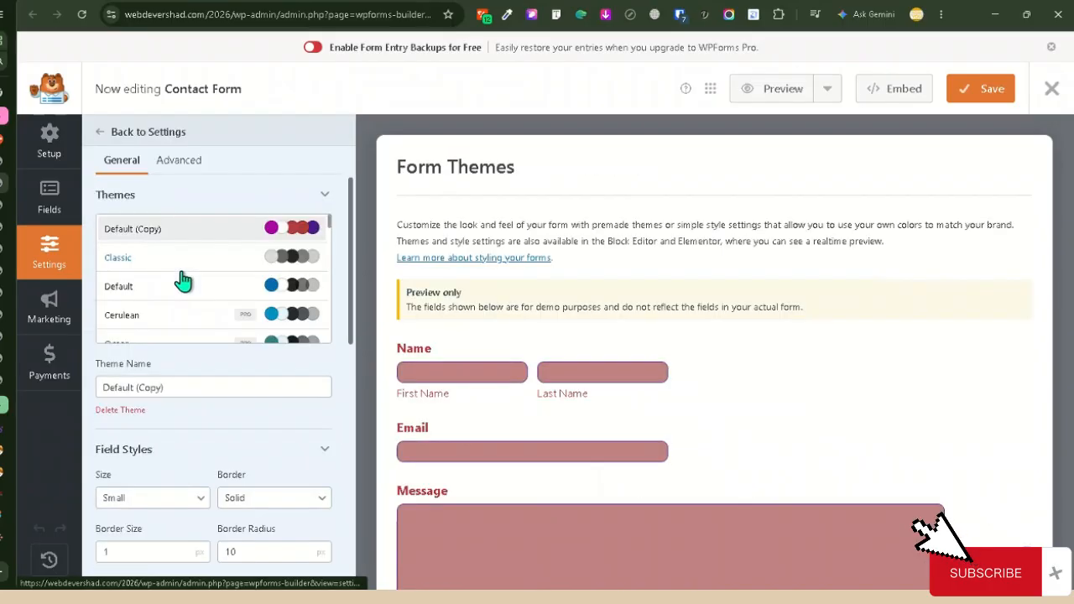
scroll(235, 379, "down", 3)
scroll(232, 391, "down", 3)
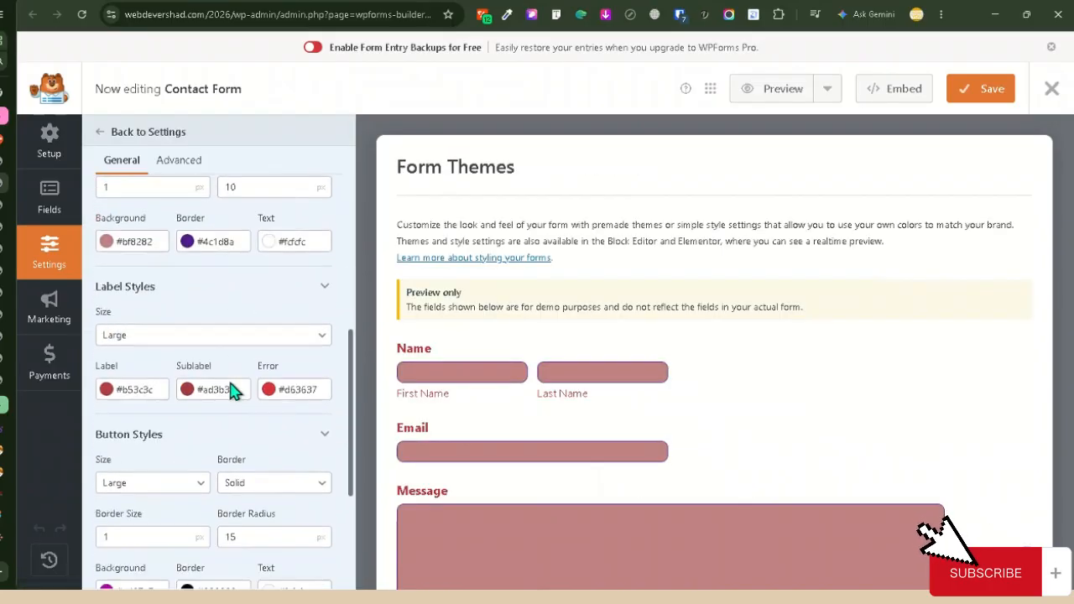
scroll(241, 337, "up", 5)
scroll(228, 336, "down", 2)
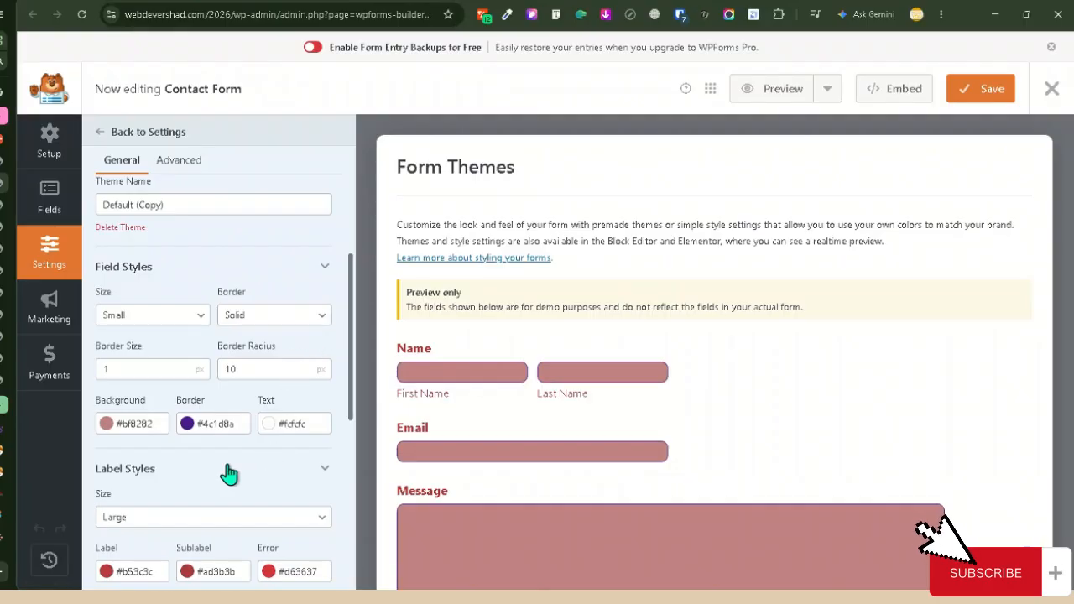
scroll(227, 472, "down", 3)
scroll(285, 391, "down", 3)
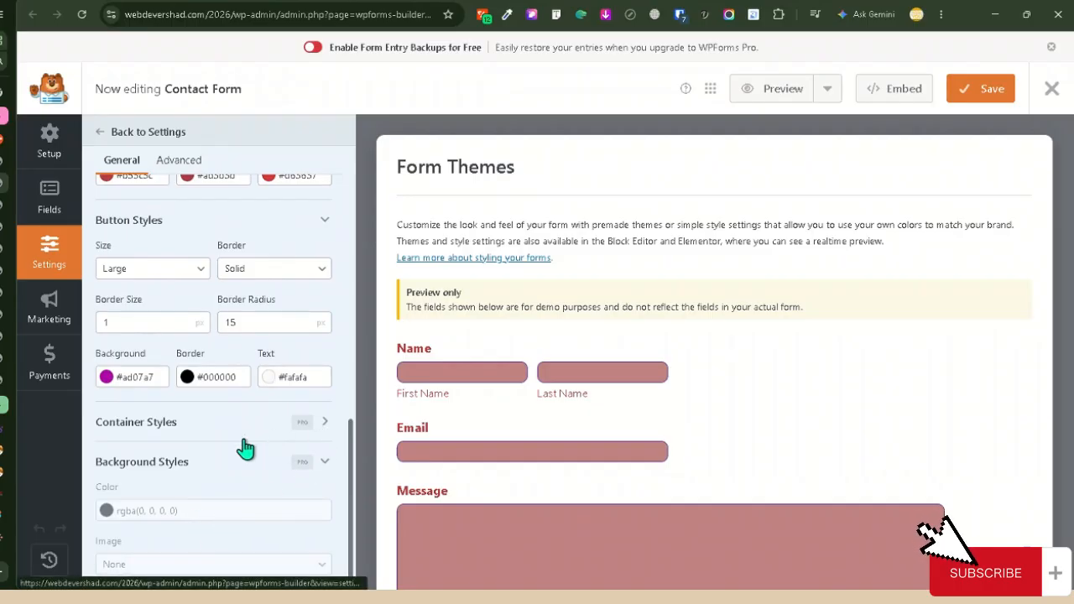
- Expand the container styles, review them with the background styles and theme list, and close the form builder
left_click(326, 430)
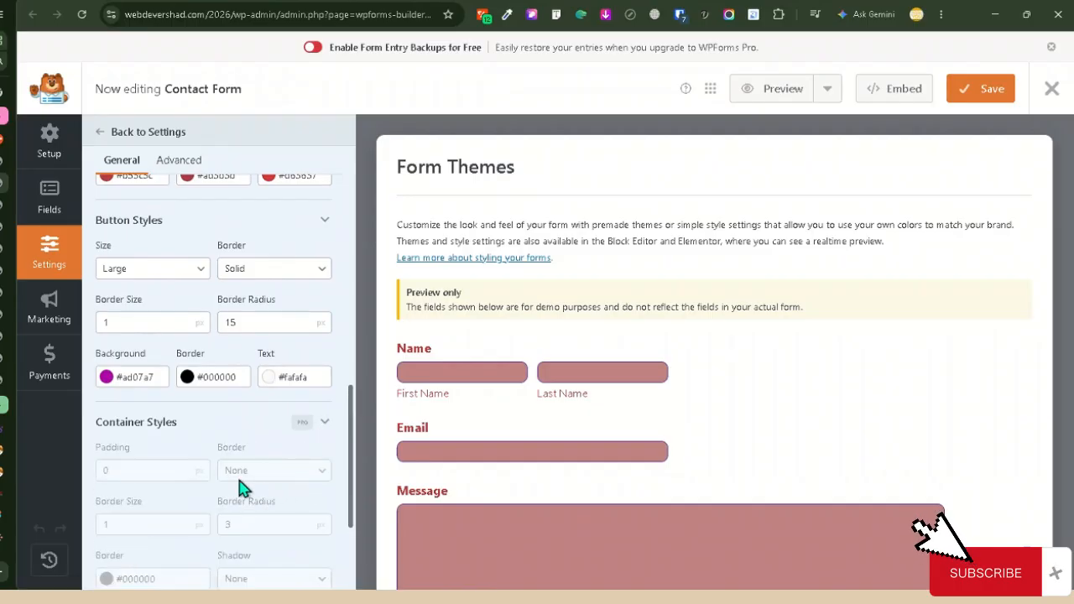
scroll(242, 487, "down", 2)
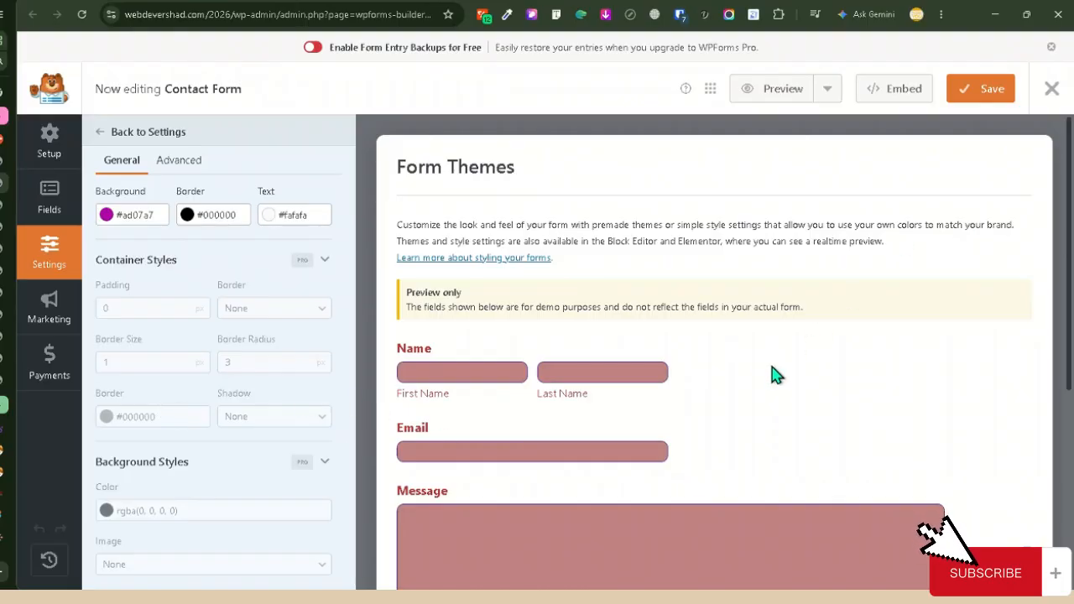
scroll(260, 319, "up", 5)
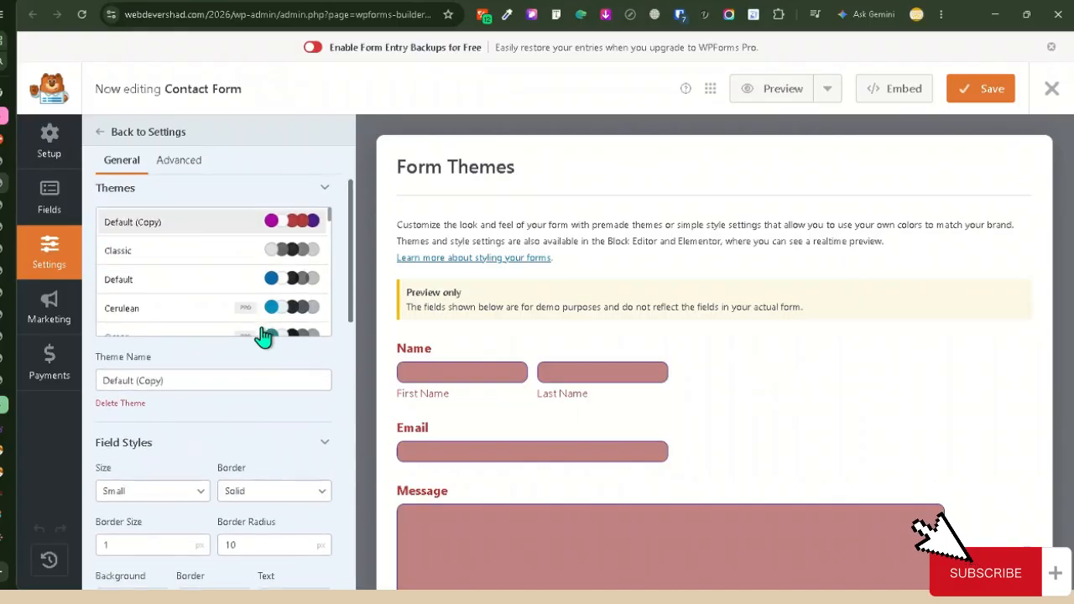
left_click(1051, 89)
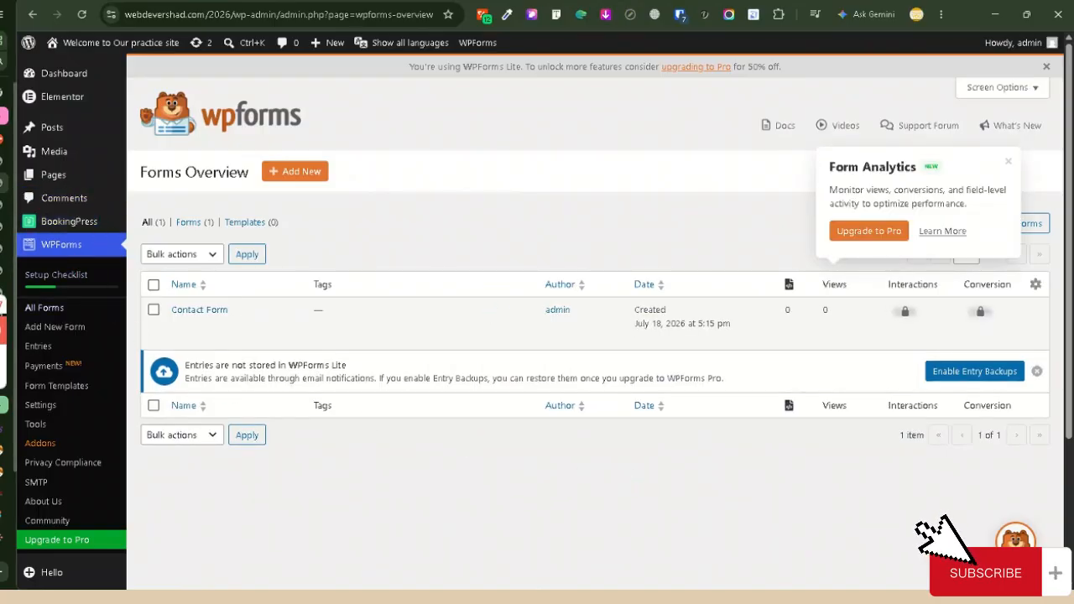
left_click(2, 365)
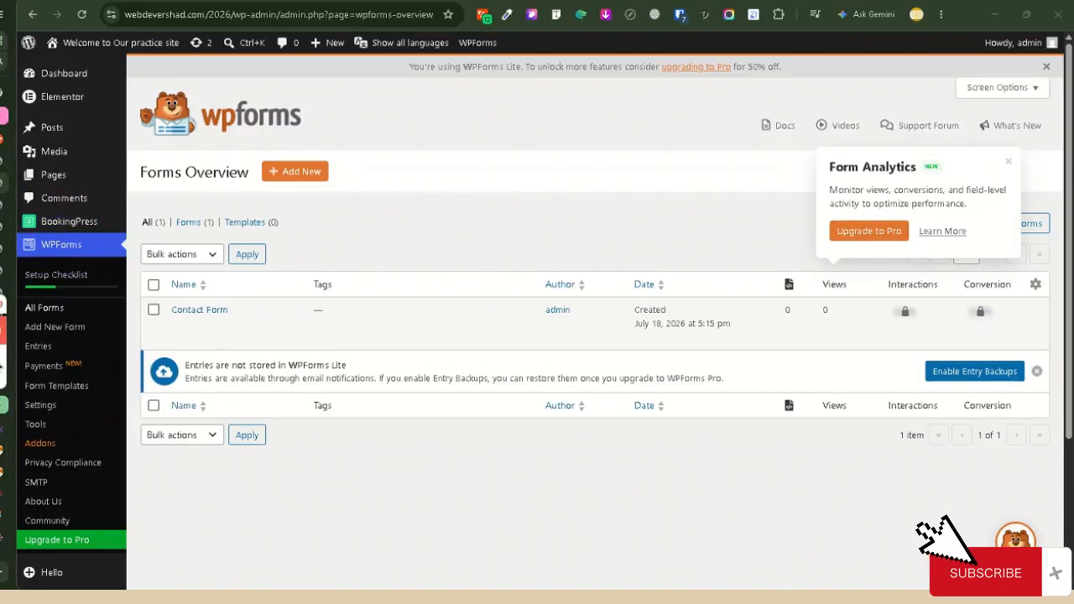